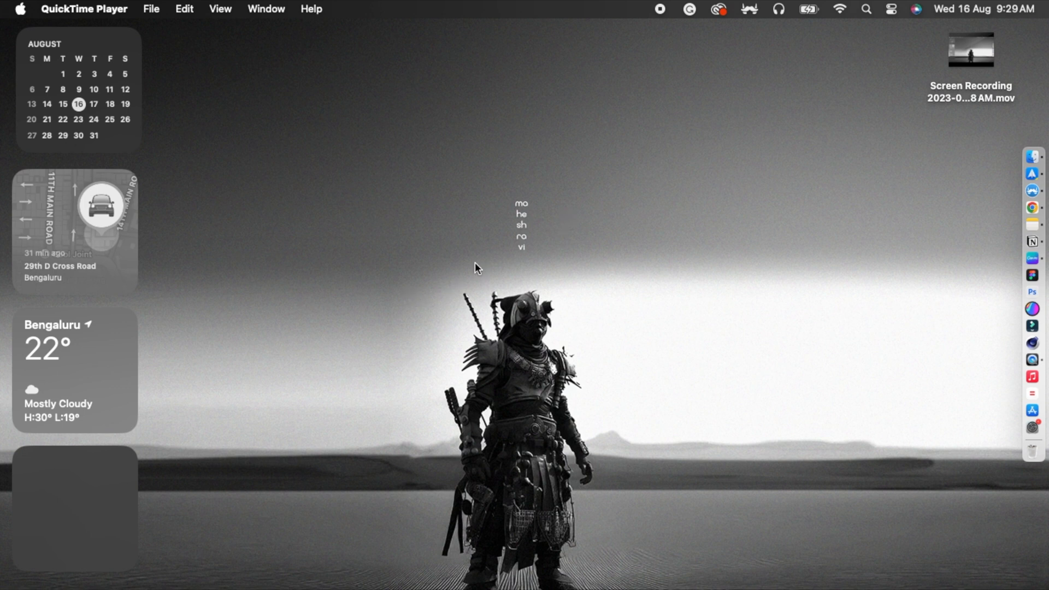
Switch to Chrome, search the web for "protopie studio" and open the sponsored ProtoPie for Figma result
{"action": "left_click", "coordinate": [1030, 208]}
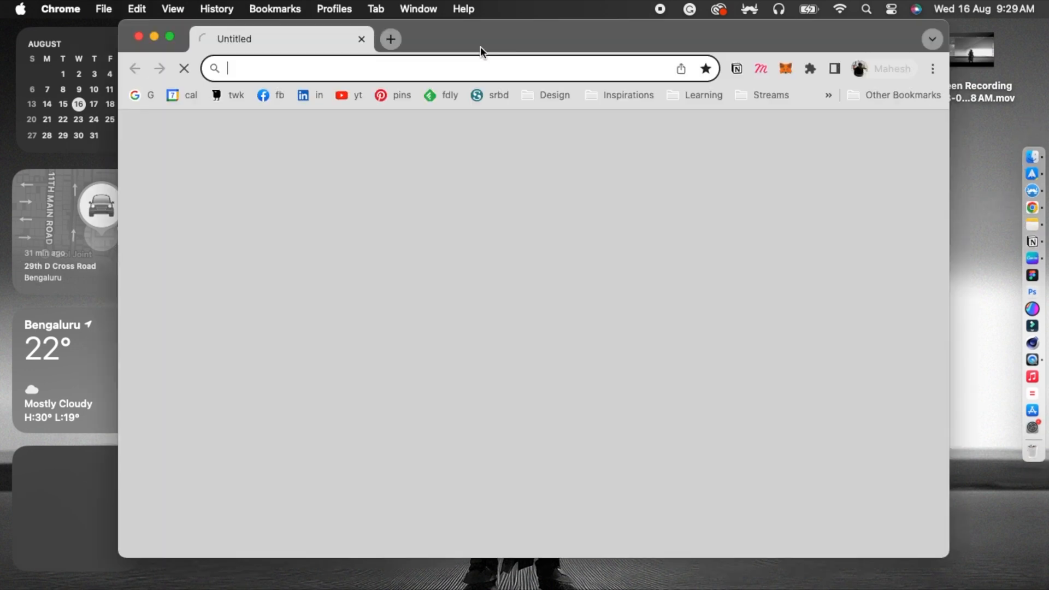
{"action": "type", "text": "prot"}
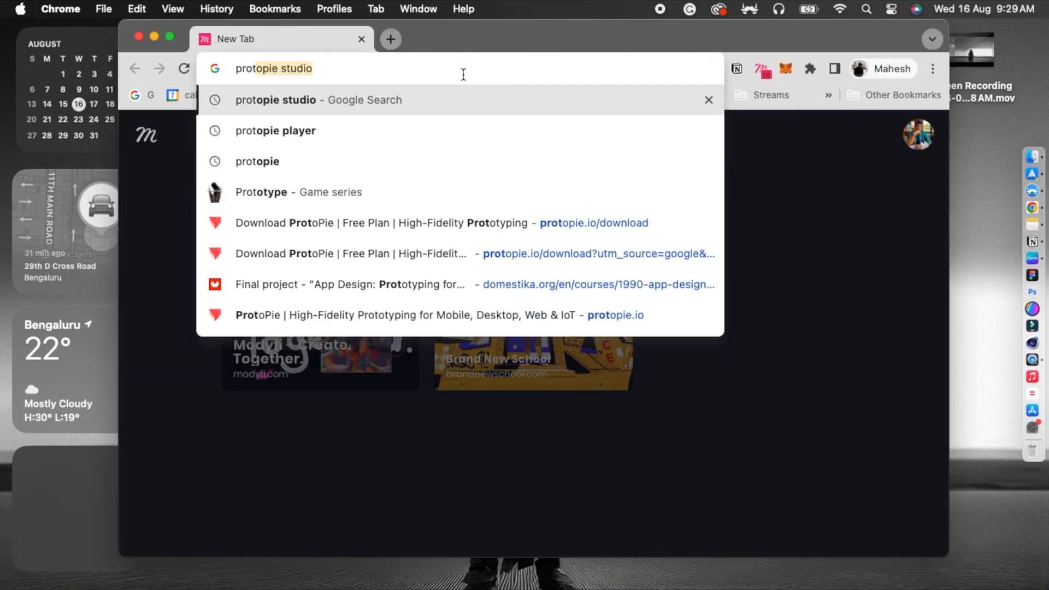
{"action": "key", "text": "Return"}
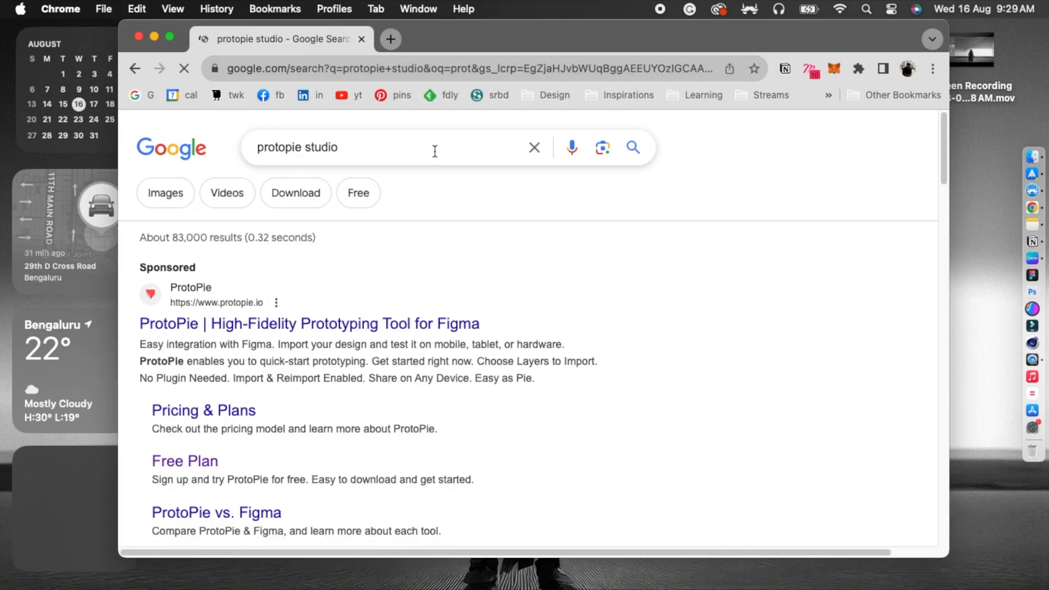
{"action": "left_click", "coordinate": [329, 324]}
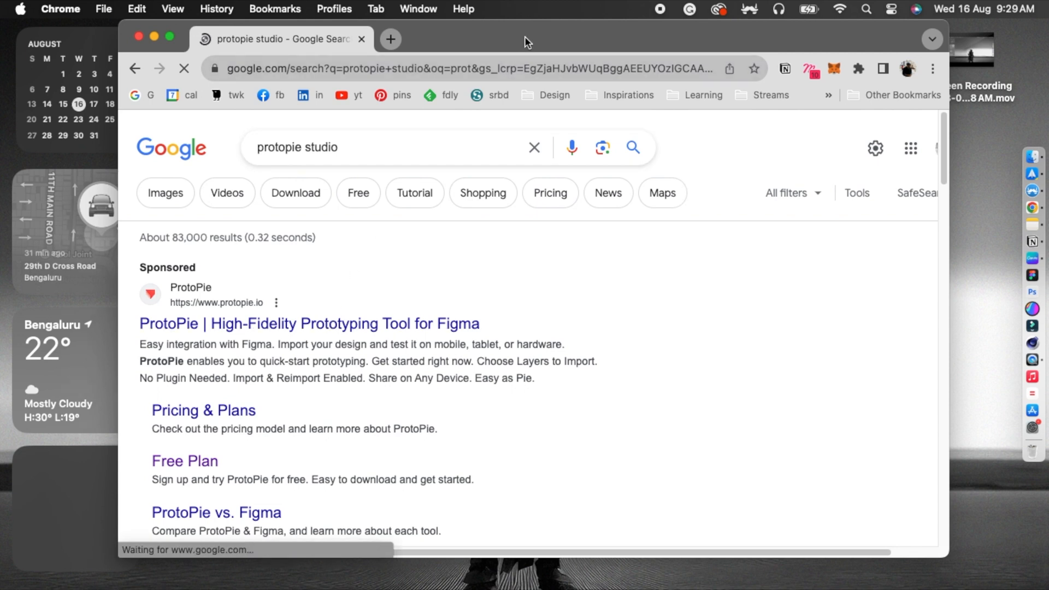
Show the platform download options for ProtoPie Studio on the ProtoPie download page
{"action": "left_click_drag", "start_coordinate": [525, 36], "coordinate": [542, 30]}
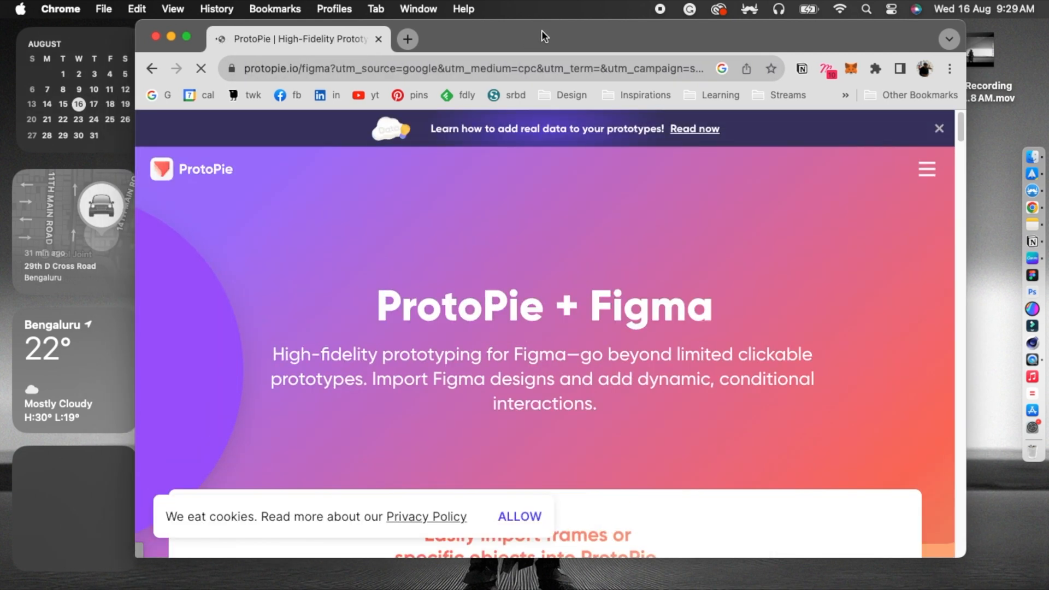
{"action": "left_click", "coordinate": [448, 483]}
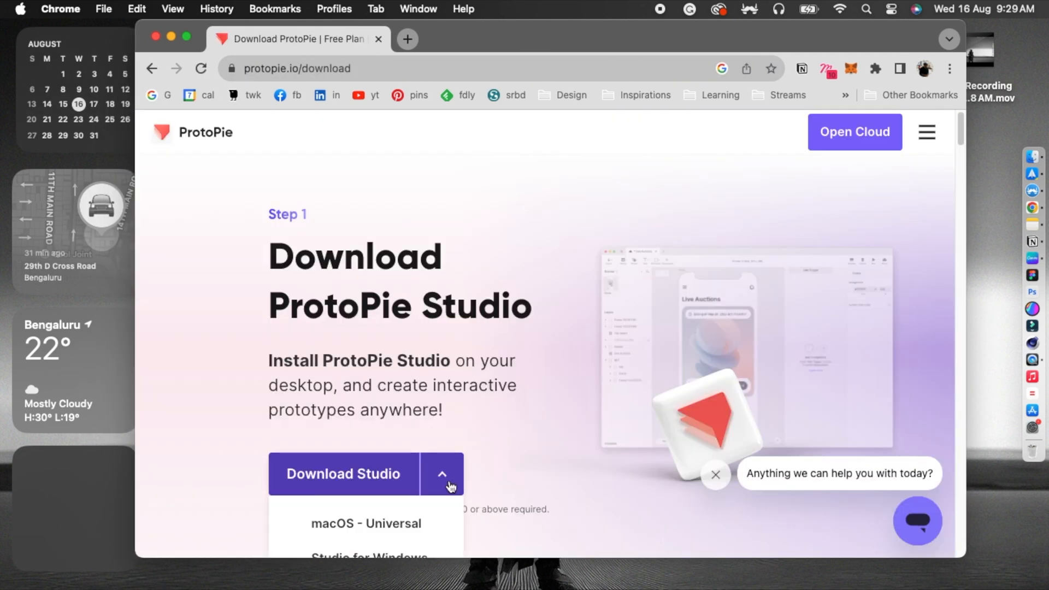
{"action": "scroll", "coordinate": [475, 353], "scroll_direction": "down", "scroll_amount": 2}
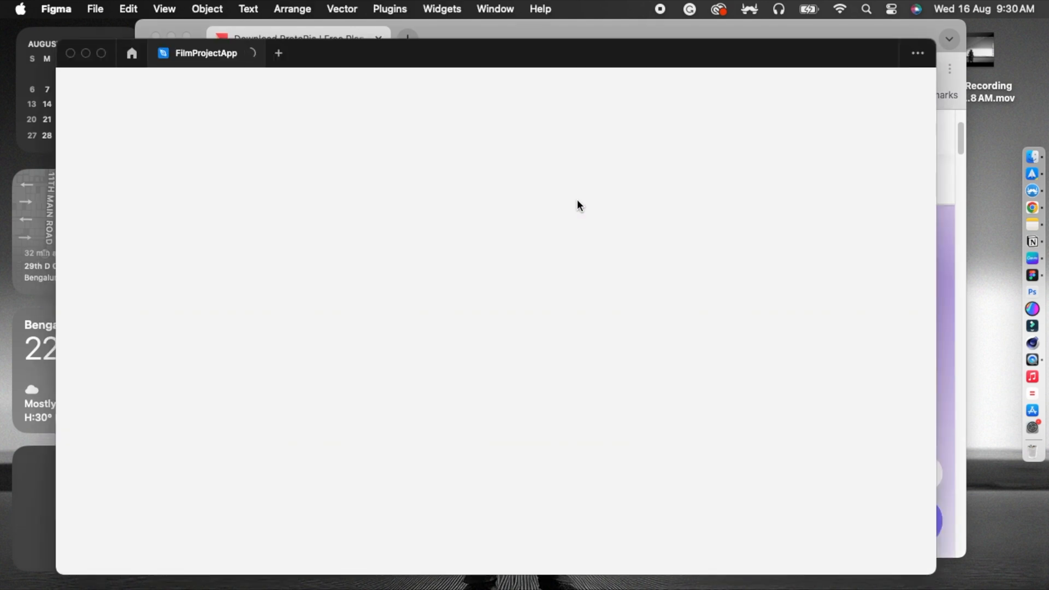
Switch to Figma, look up the ProtoPie plugin in the plugin browser, close the browser and minimize the window
{"action": "left_click_drag", "start_coordinate": [434, 47], "coordinate": [467, 34]}
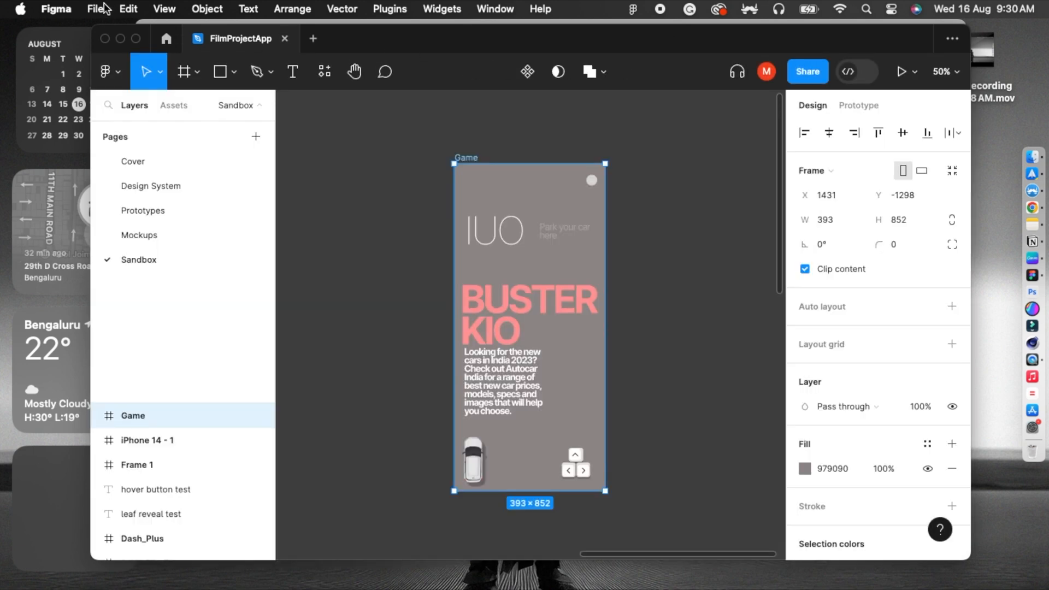
{"action": "left_click", "coordinate": [108, 74]}
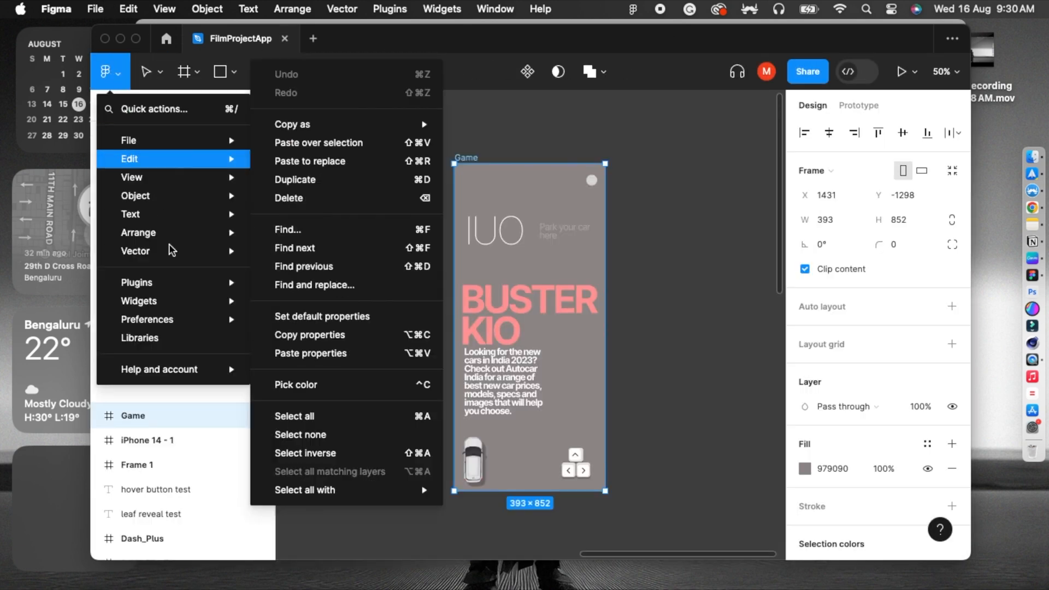
{"action": "mouse_move", "coordinate": [163, 283]}
{"action": "left_click", "coordinate": [358, 353]}
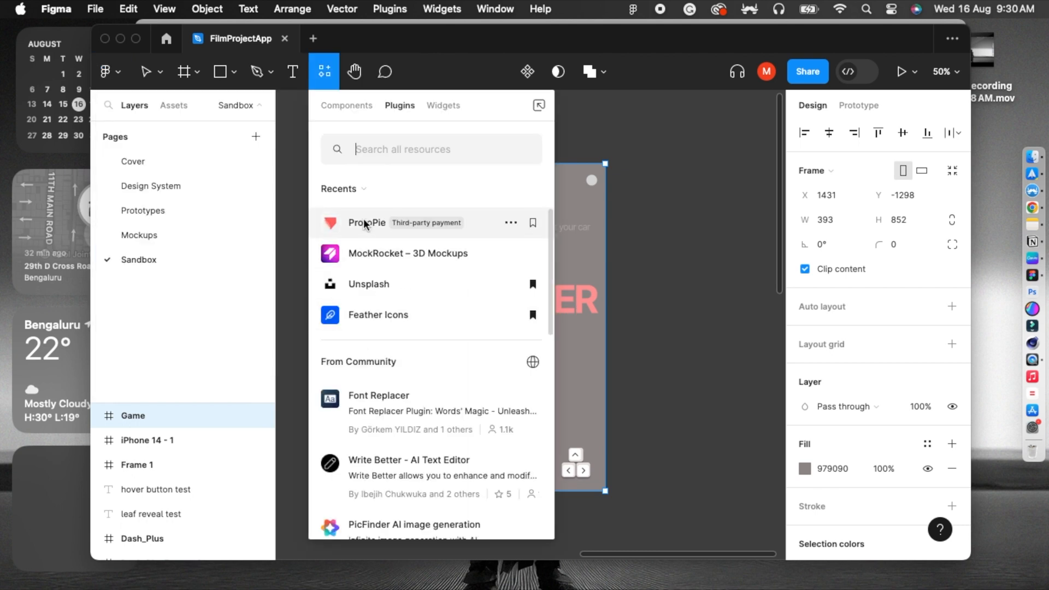
{"action": "left_click", "coordinate": [593, 159]}
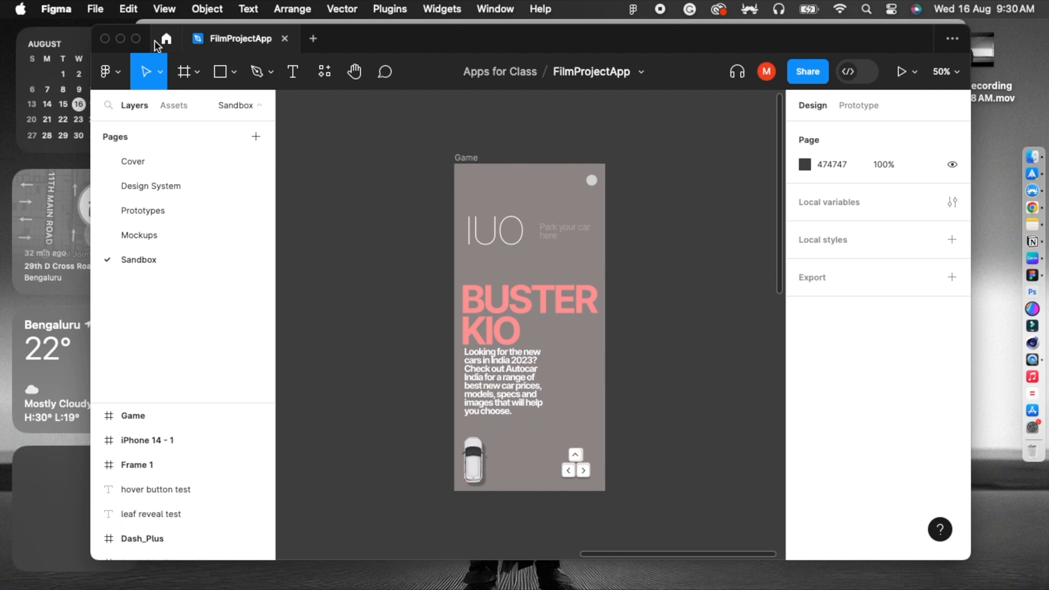
{"action": "left_click", "coordinate": [120, 39]}
Search the web for "protopie player" in a new Chrome tab, view its Apple App Store page and close the browser window
{"action": "left_click", "coordinate": [407, 39]}
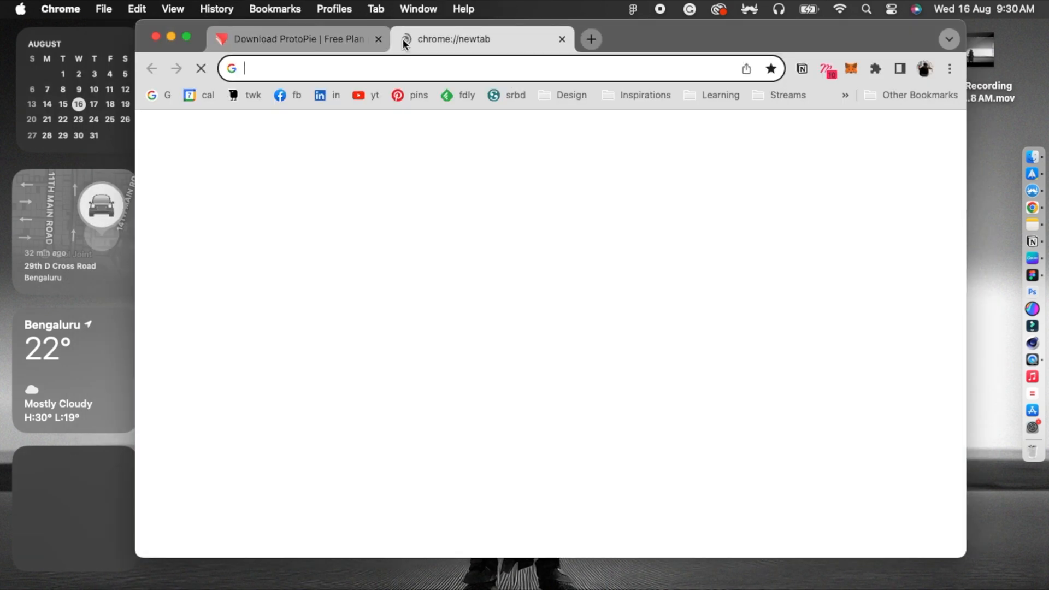
{"action": "type", "text": "prpt"}
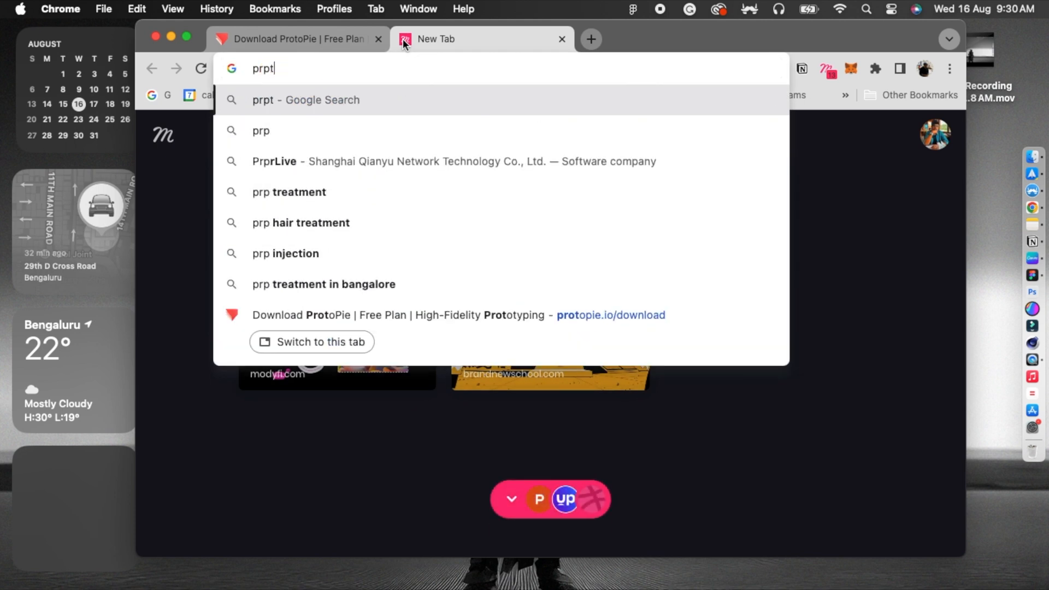
{"action": "key", "text": "BackSpace"}
{"action": "type", "text": "otopie playe"}
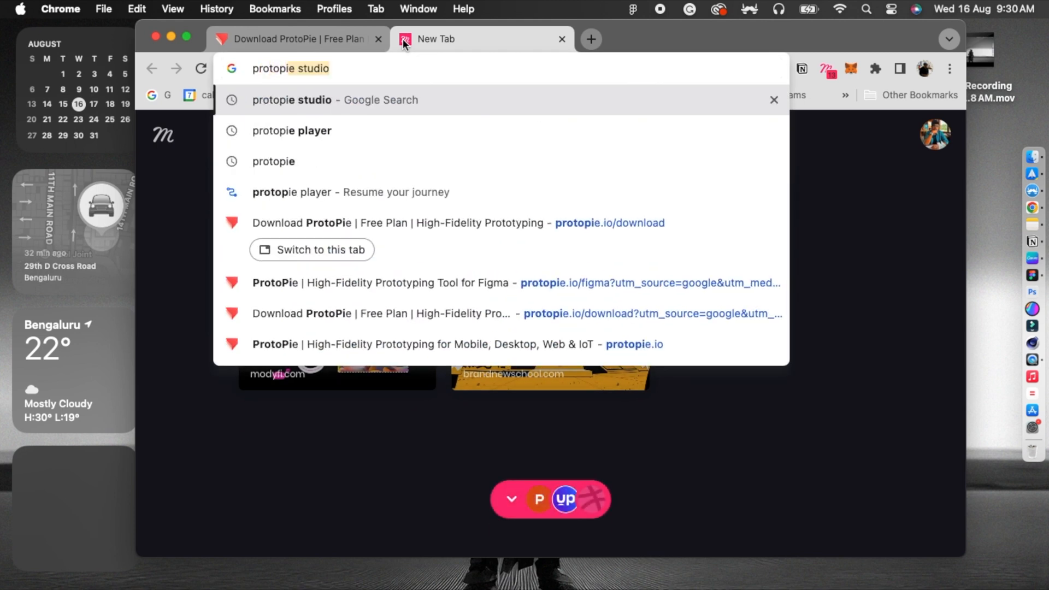
{"action": "key", "text": "Return"}
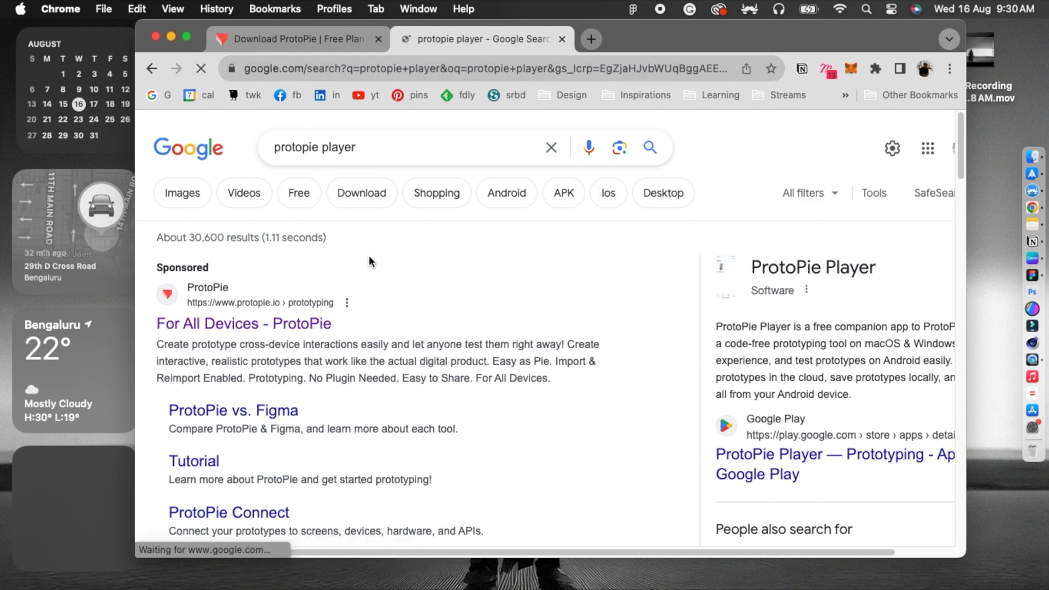
{"action": "scroll", "coordinate": [369, 254], "scroll_direction": "down", "scroll_amount": 10}
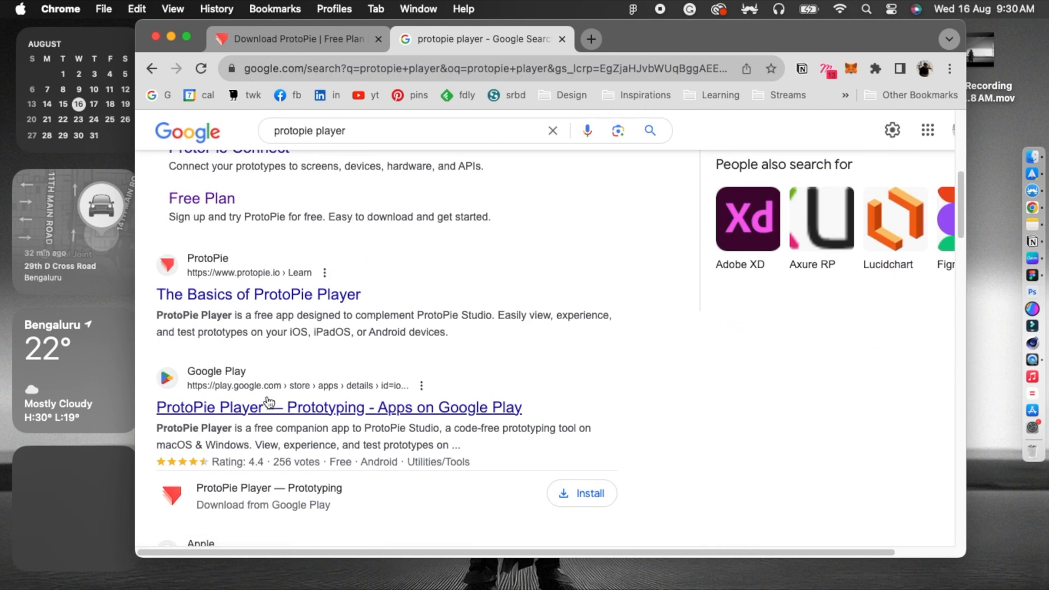
{"action": "scroll", "coordinate": [262, 437], "scroll_direction": "down", "scroll_amount": 4}
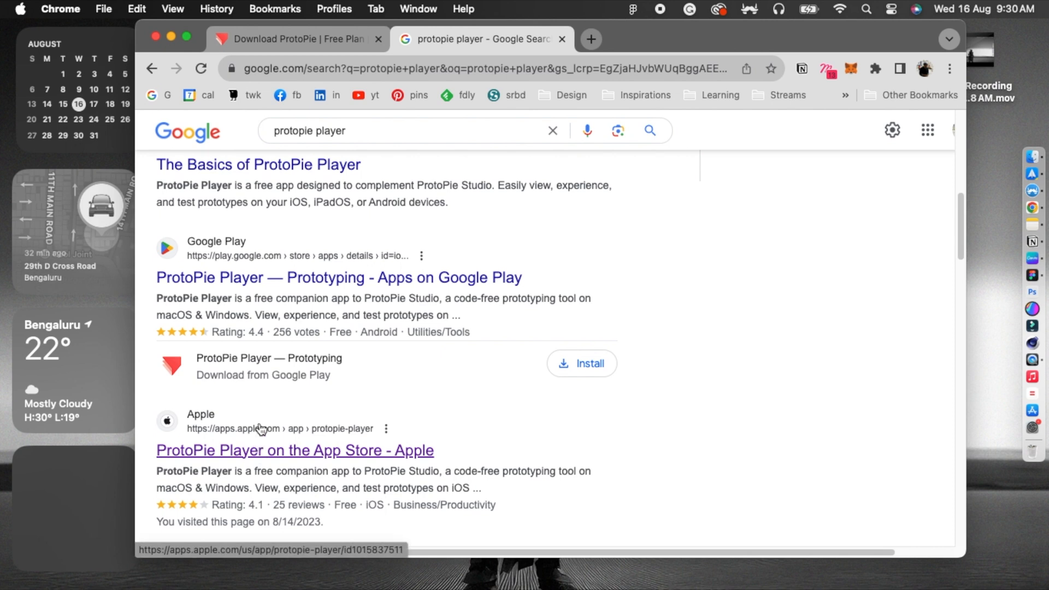
{"action": "left_click", "coordinate": [254, 452]}
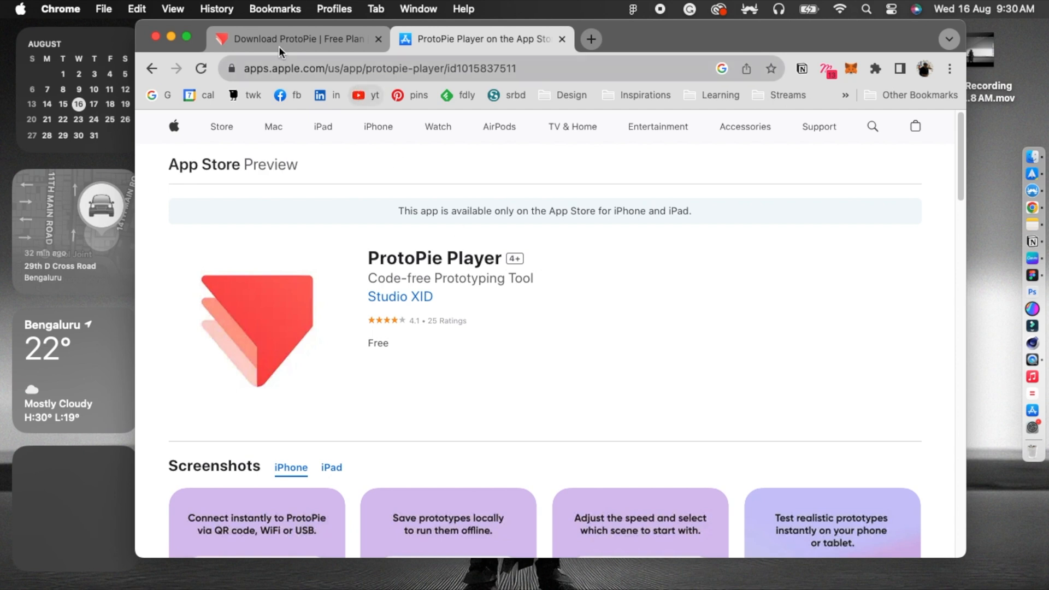
{"action": "left_click", "coordinate": [155, 36]}
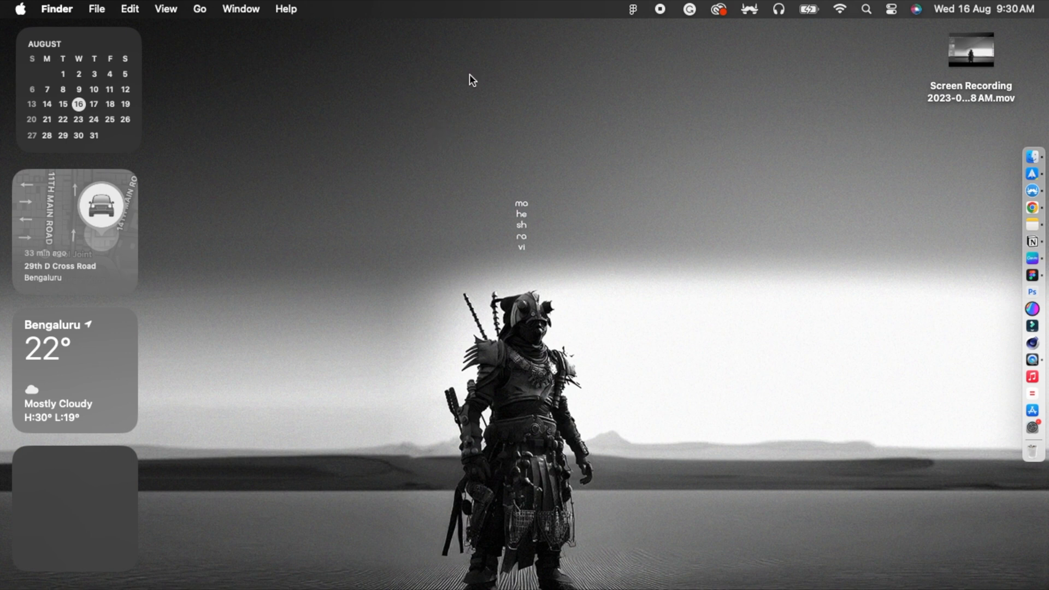
Find ProtoPie with the system search, launch it and bring up its dashboard
{"action": "left_click", "coordinate": [865, 11]}
{"action": "type", "text": "prpo"}
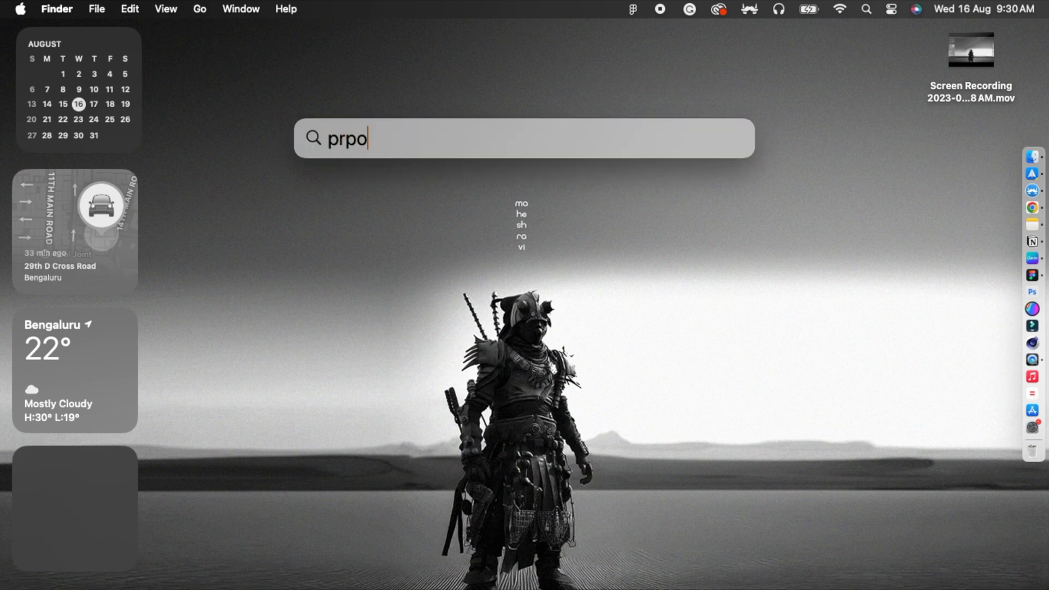
{"action": "key", "text": "BackSpace"}
{"action": "key", "text": "BackSpace"}
{"action": "type", "text": "oto"}
{"action": "key", "text": "Return"}
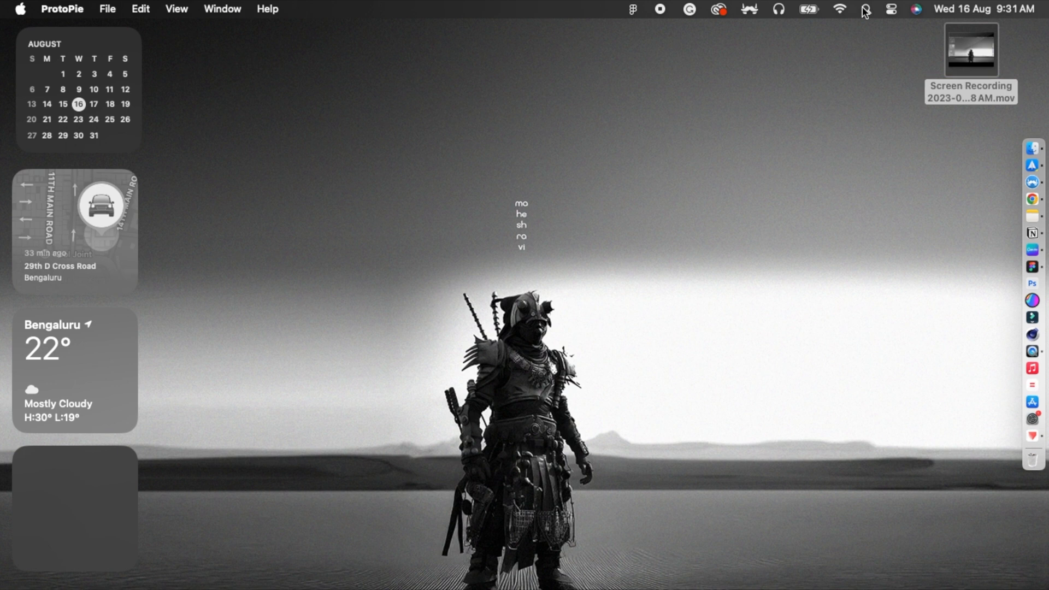
{"action": "left_click", "coordinate": [1020, 432]}
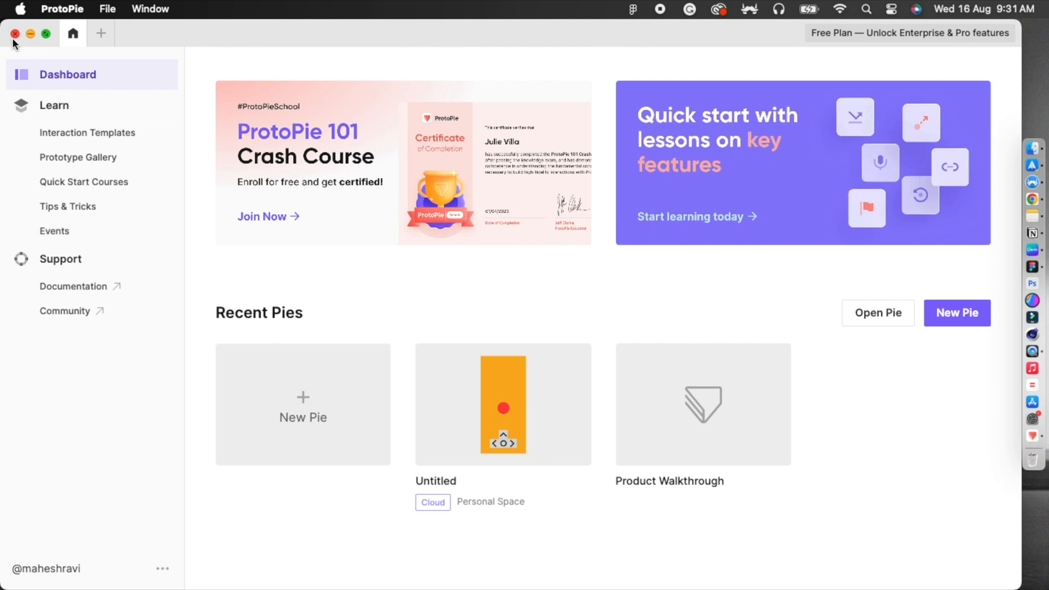
Minimize ProtoPie and switch to the FilmProjectApp file in Figma
{"action": "left_click", "coordinate": [31, 34]}
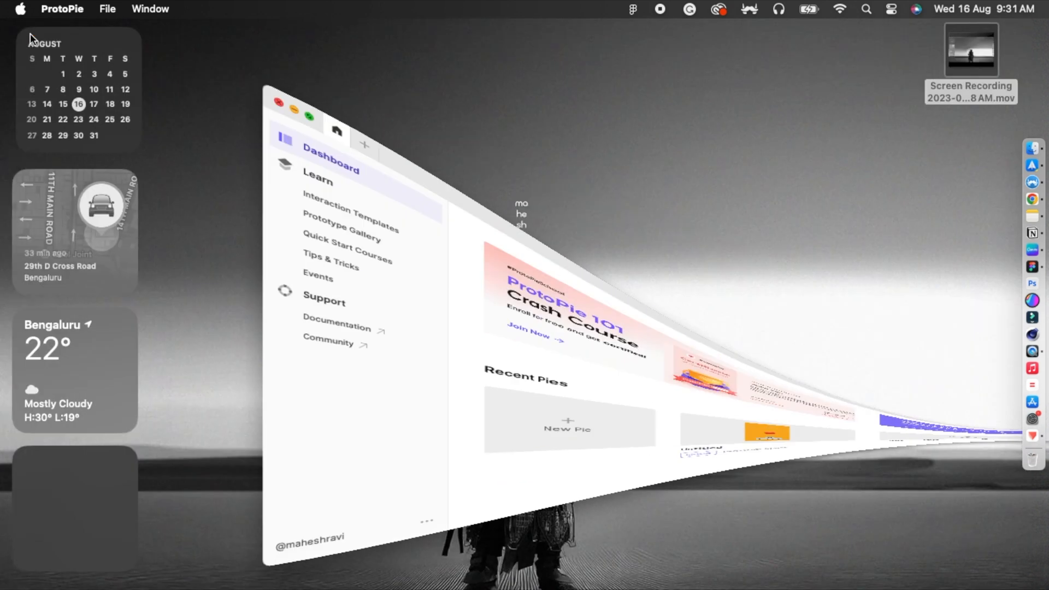
{"action": "left_click", "coordinate": [1031, 277]}
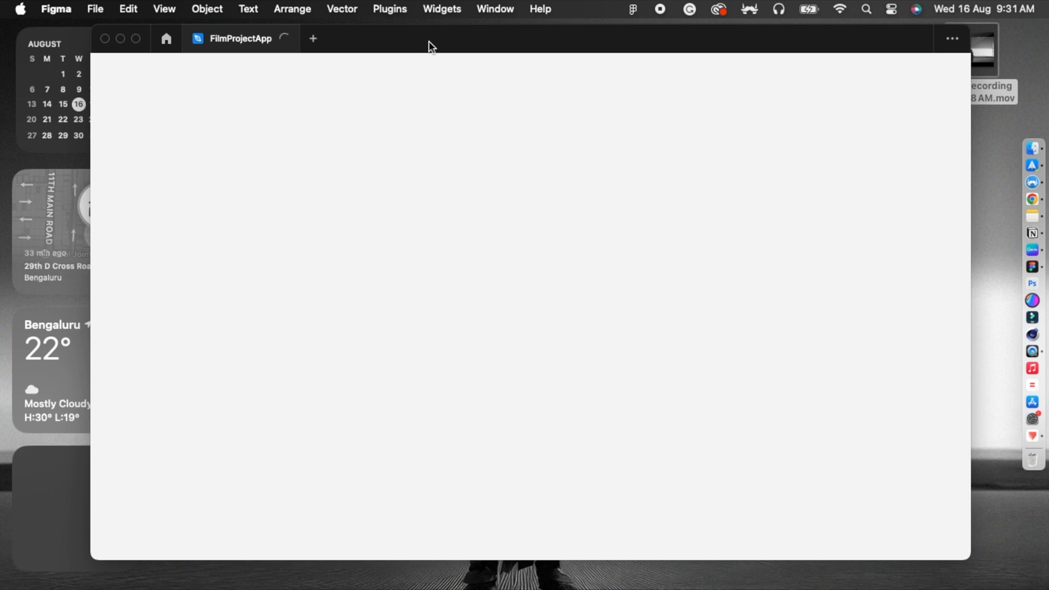
{"action": "left_click_drag", "start_coordinate": [422, 35], "coordinate": [429, 31]}
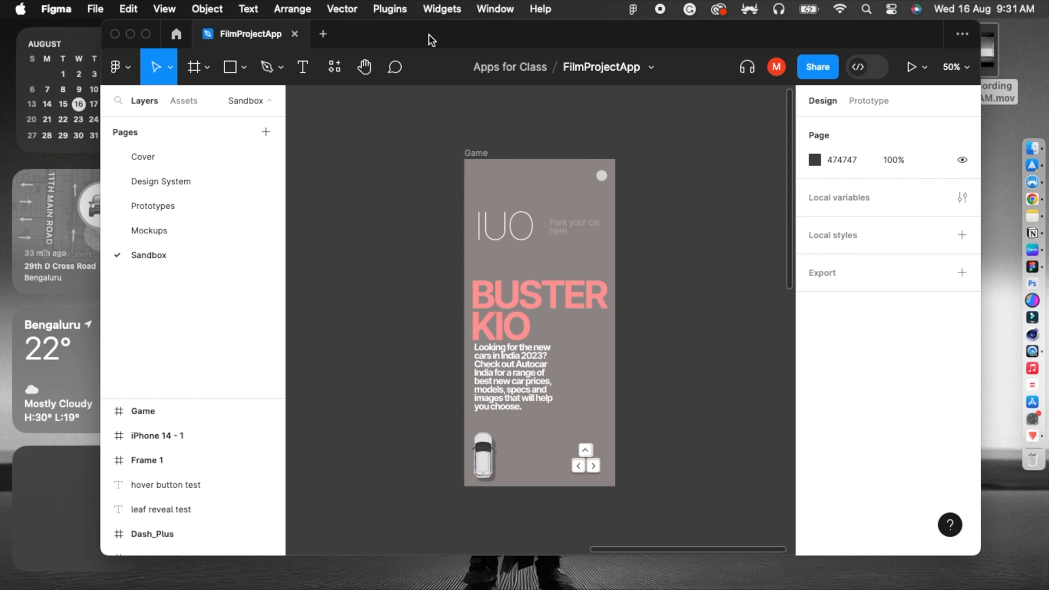
Examine the Game frame's layout at 100% zoom, including the car image, arrow keys, heading, paragraph and parking text
{"action": "left_click", "coordinate": [490, 166]}
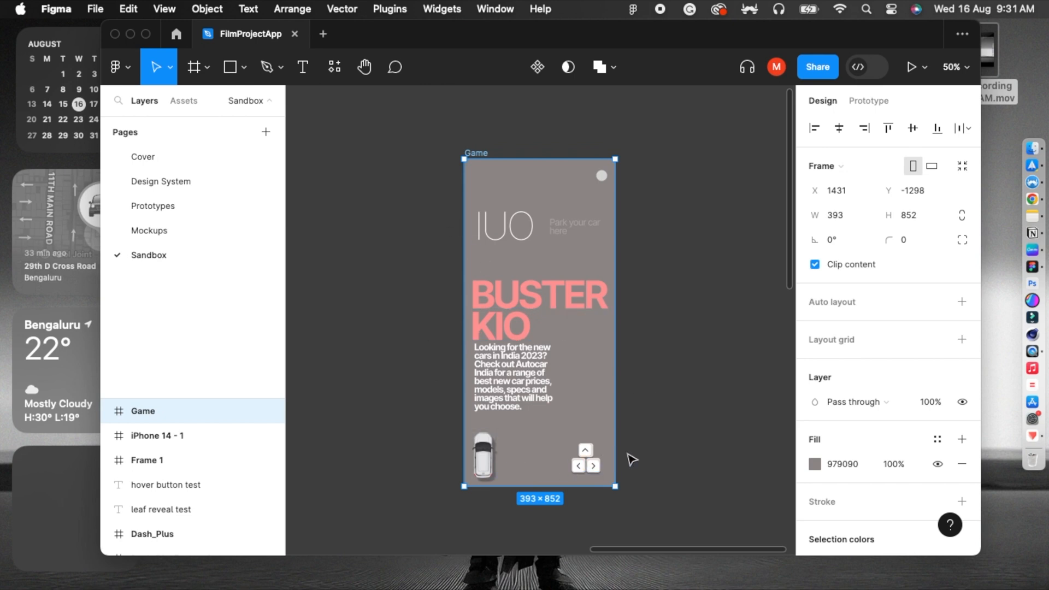
{"action": "key", "text": "shift+0"}
{"action": "scroll", "coordinate": [628, 457], "scroll_direction": "down", "scroll_amount": 6}
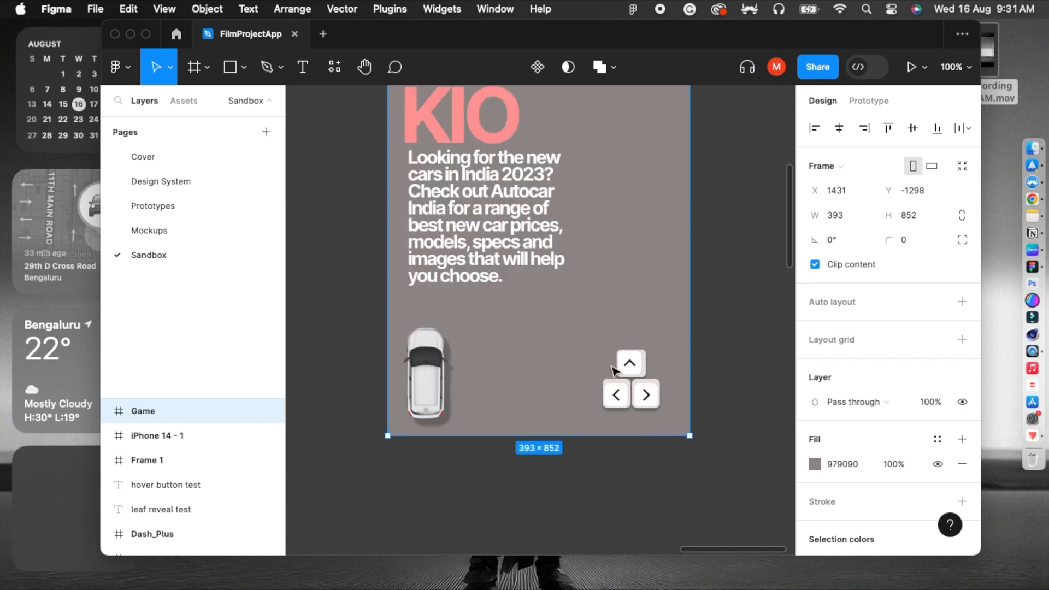
{"action": "left_click", "coordinate": [434, 355]}
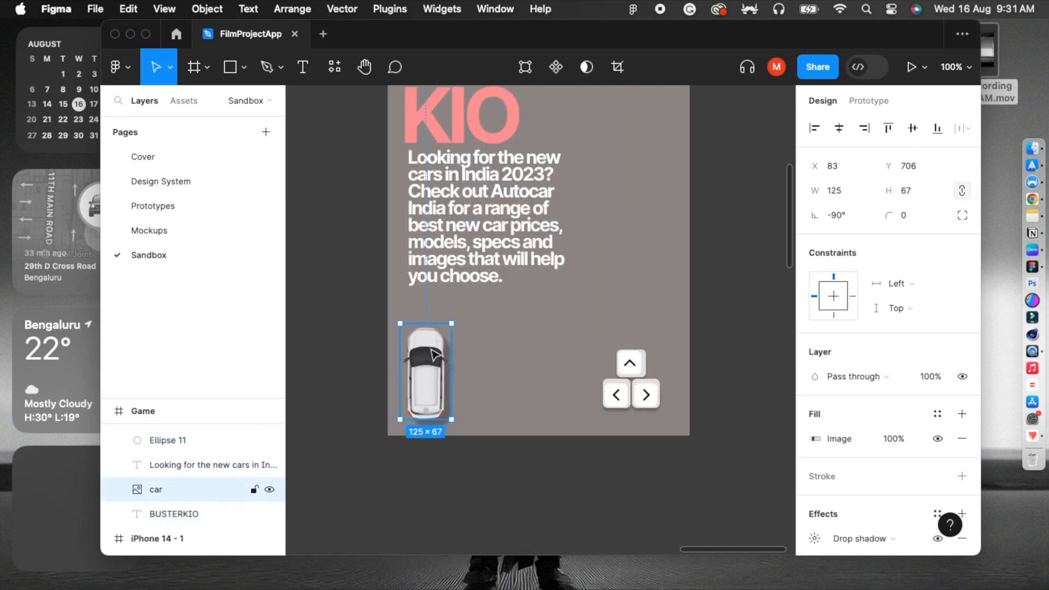
{"action": "left_click", "coordinate": [736, 298]}
{"action": "scroll", "coordinate": [684, 360], "scroll_direction": "up", "scroll_amount": 5}
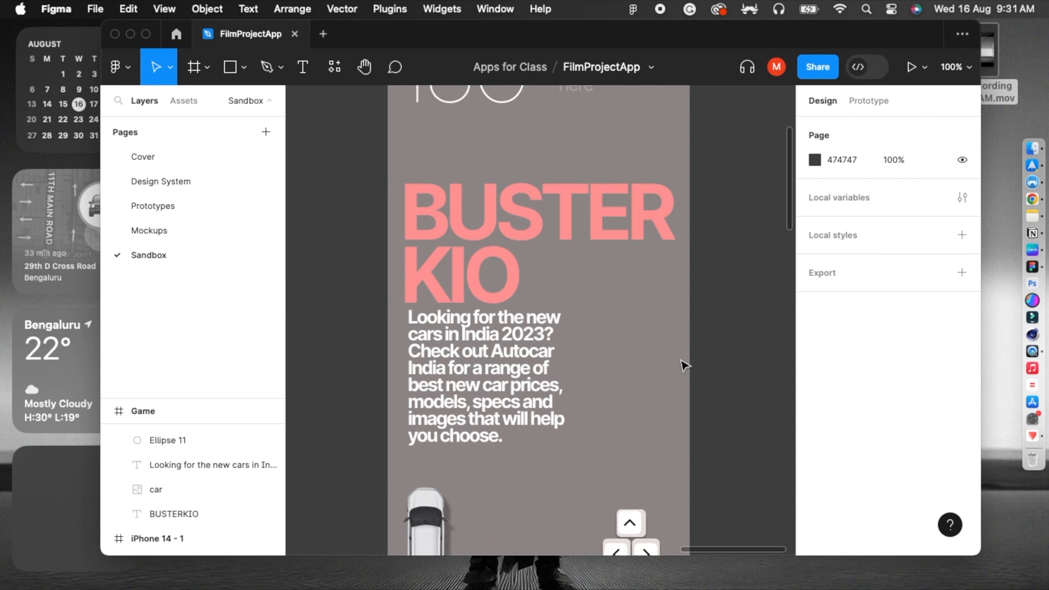
{"action": "scroll", "coordinate": [684, 365], "scroll_direction": "down", "scroll_amount": 3}
{"action": "scroll", "coordinate": [684, 365], "scroll_direction": "up", "scroll_amount": 7}
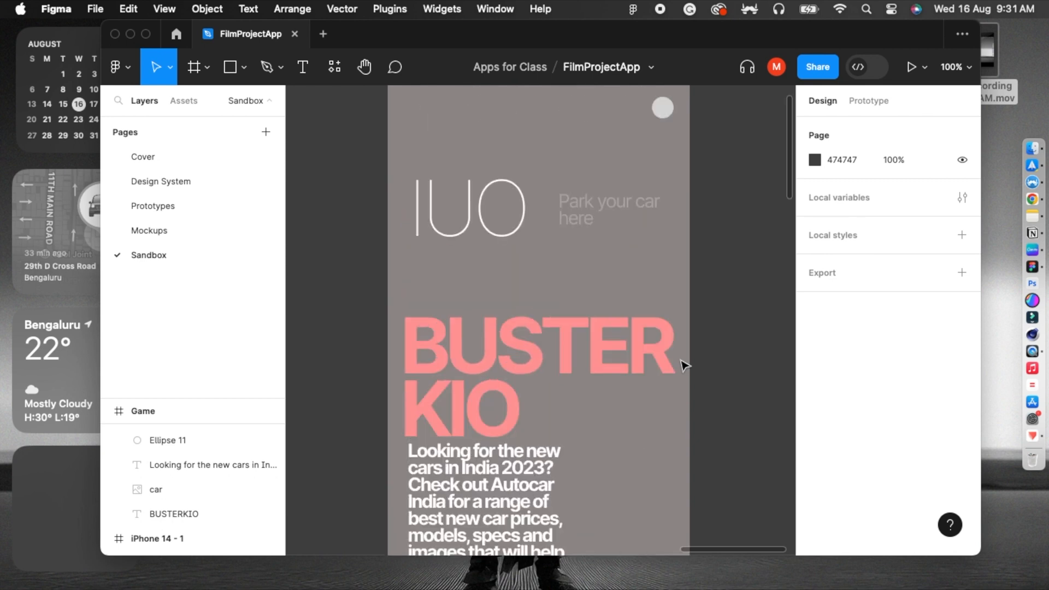
{"action": "scroll", "coordinate": [684, 365], "scroll_direction": "down", "scroll_amount": 4}
{"action": "scroll", "coordinate": [683, 365], "scroll_direction": "down", "scroll_amount": 3}
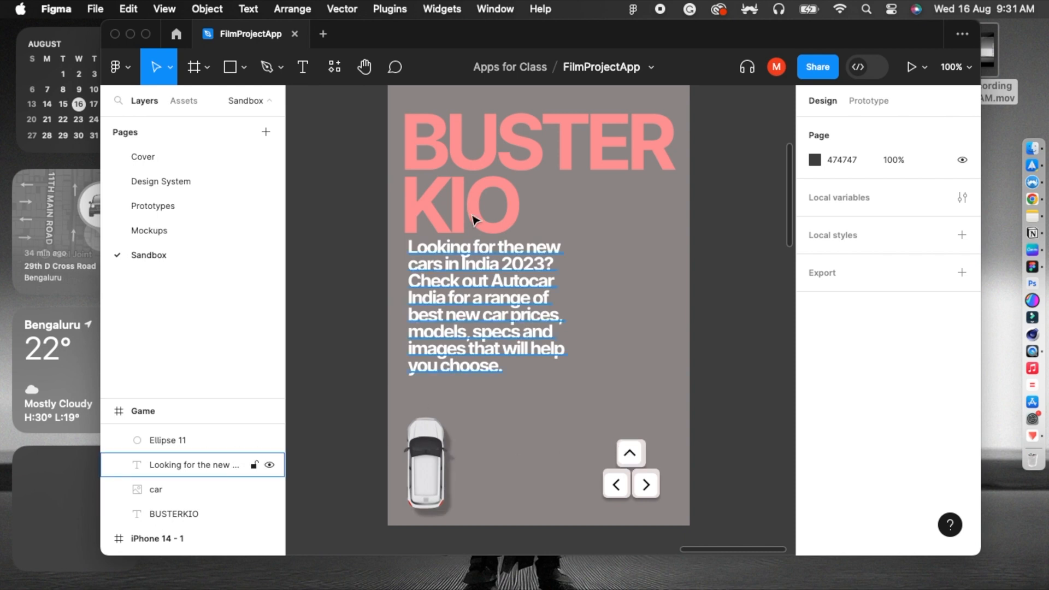
{"action": "scroll", "coordinate": [543, 271], "scroll_direction": "up", "scroll_amount": 4}
{"action": "scroll", "coordinate": [542, 270], "scroll_direction": "up", "scroll_amount": 3}
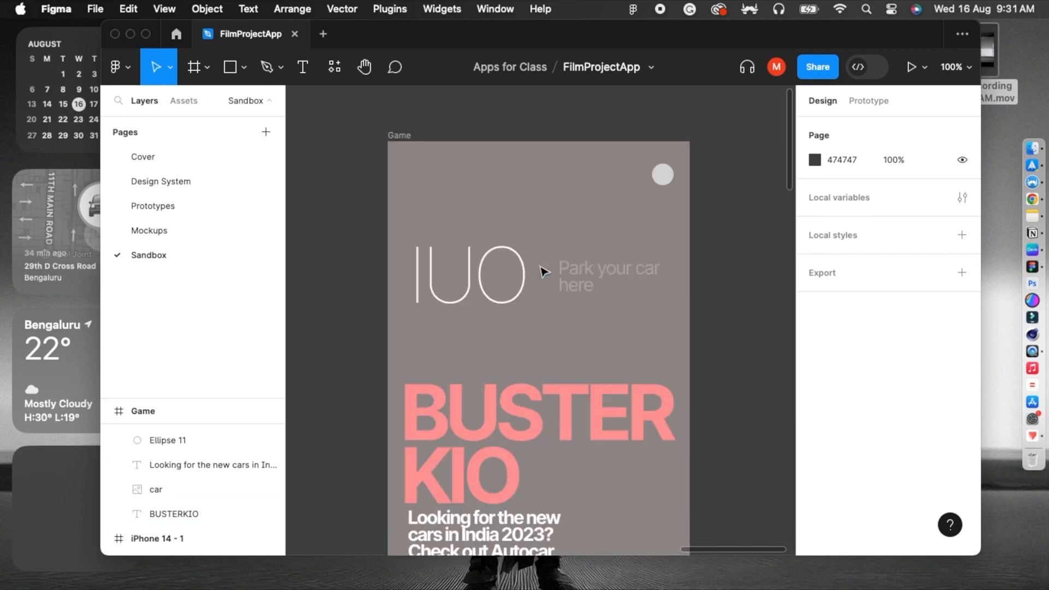
{"action": "key", "text": "super+minus"}
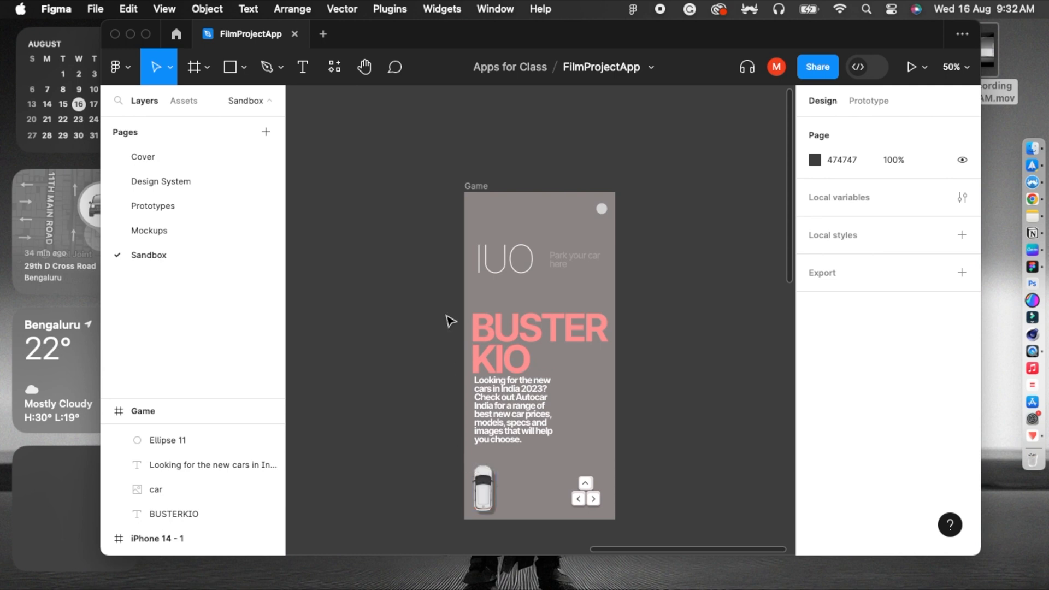
Export the Game frame as one scene with the ProtoPie plugin and show the imported scene in ProtoPie at 50% zoom
{"action": "left_click", "coordinate": [481, 186]}
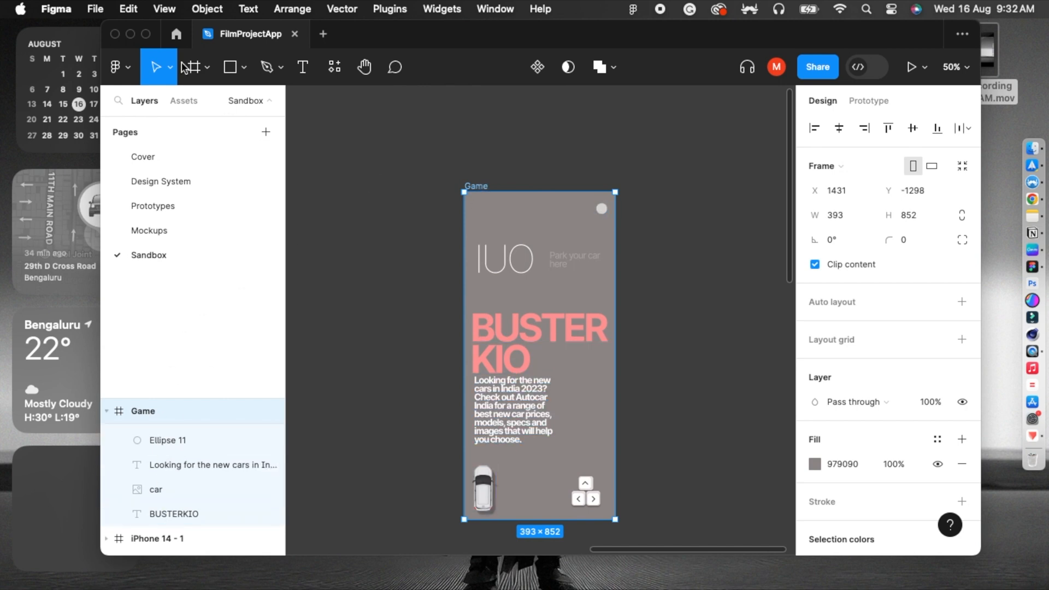
{"action": "left_click", "coordinate": [130, 68]}
{"action": "mouse_move", "coordinate": [163, 278]}
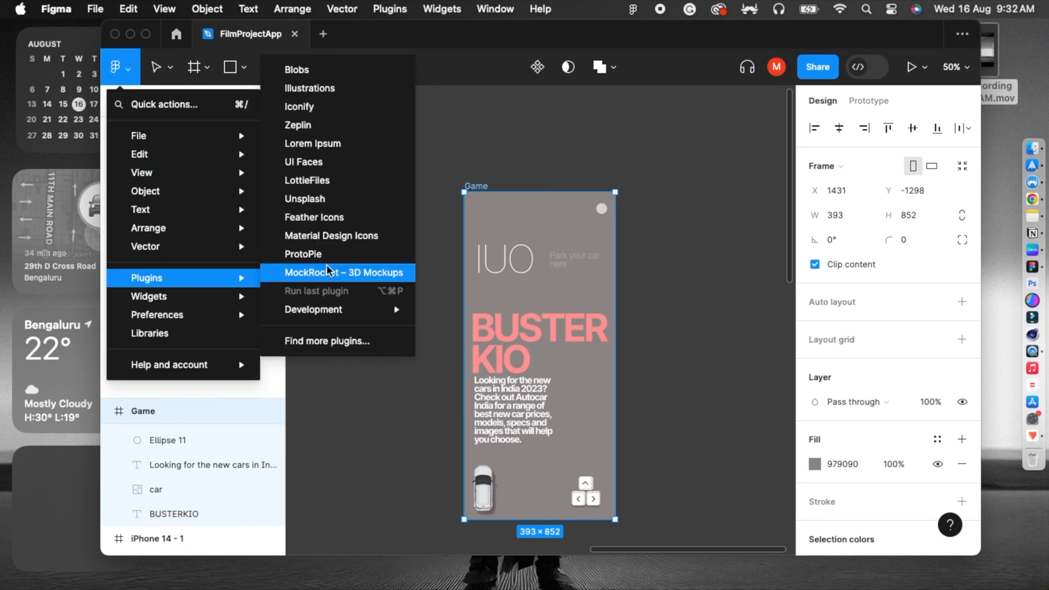
{"action": "left_click", "coordinate": [342, 265]}
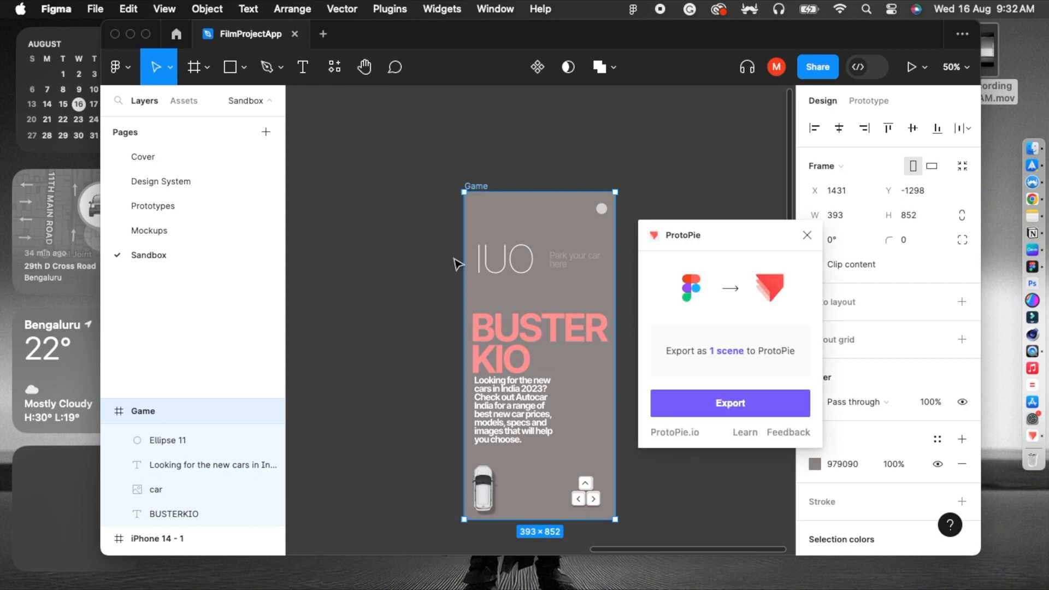
{"action": "left_click_drag", "start_coordinate": [695, 241], "coordinate": [636, 229]}
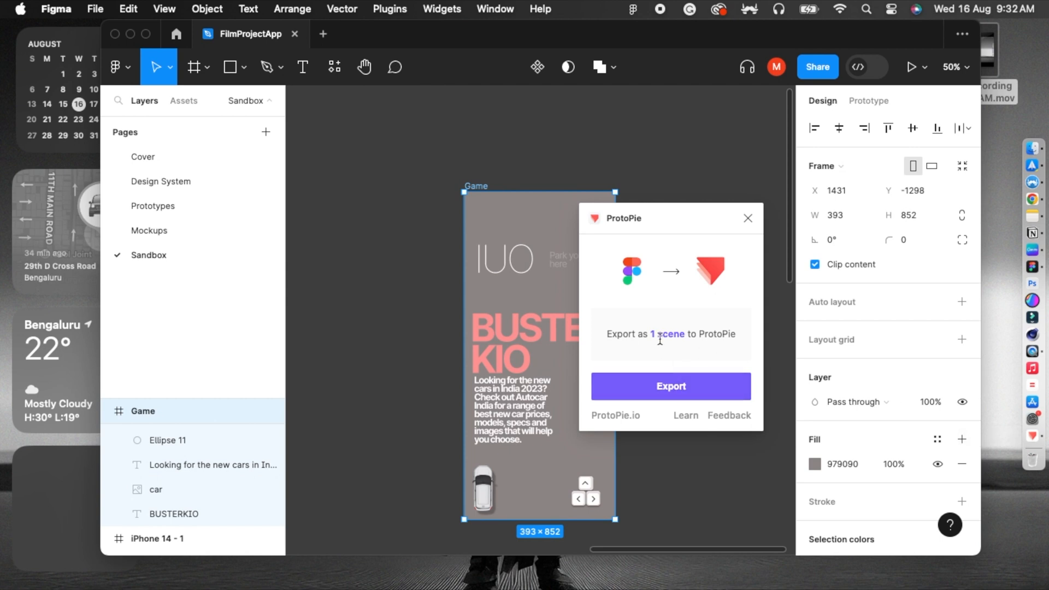
{"action": "left_click", "coordinate": [684, 384]}
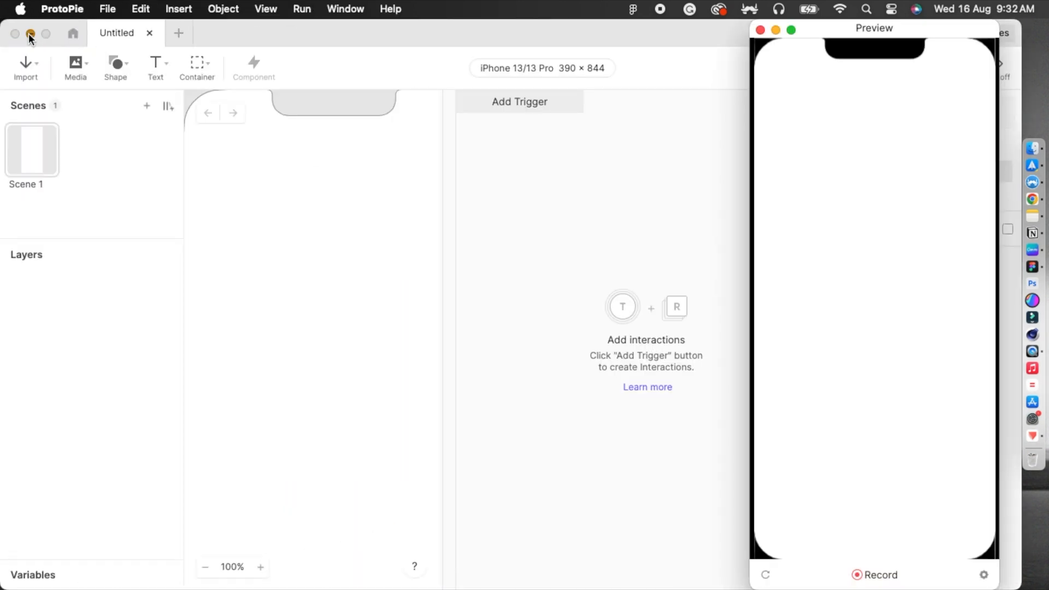
{"action": "left_click", "coordinate": [30, 36]}
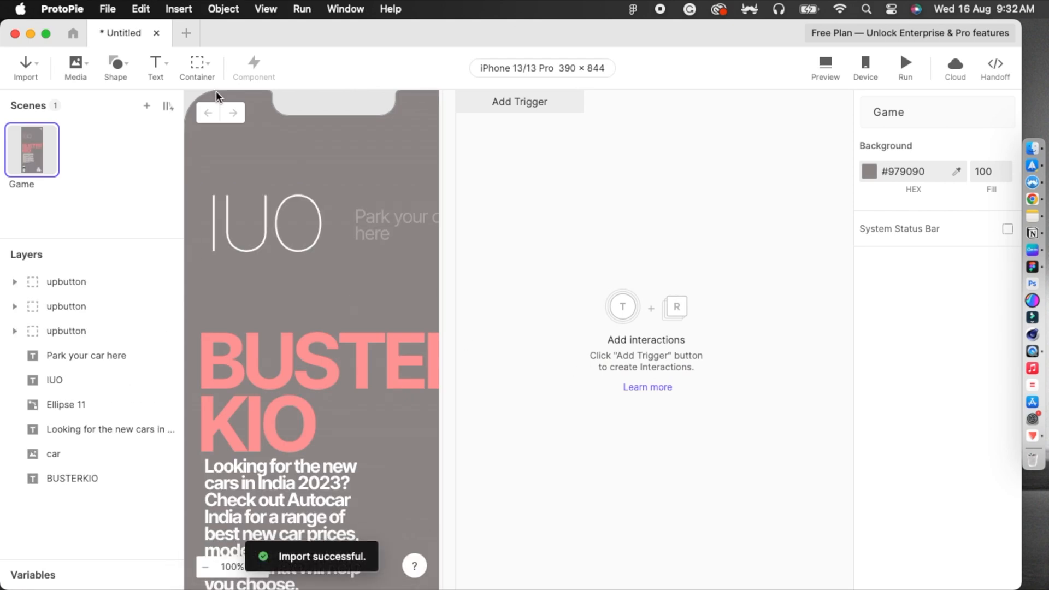
{"action": "key", "text": "super+minus"}
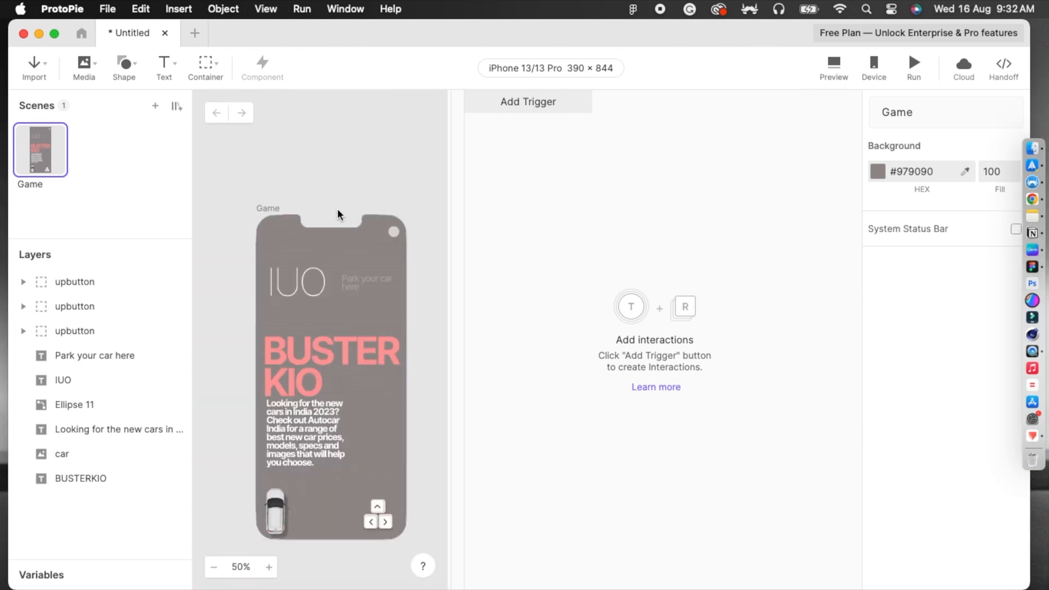
{"action": "scroll", "coordinate": [334, 212], "scroll_direction": "down", "scroll_amount": 1}
{"action": "left_click_drag", "start_coordinate": [381, 43], "coordinate": [388, 41]}
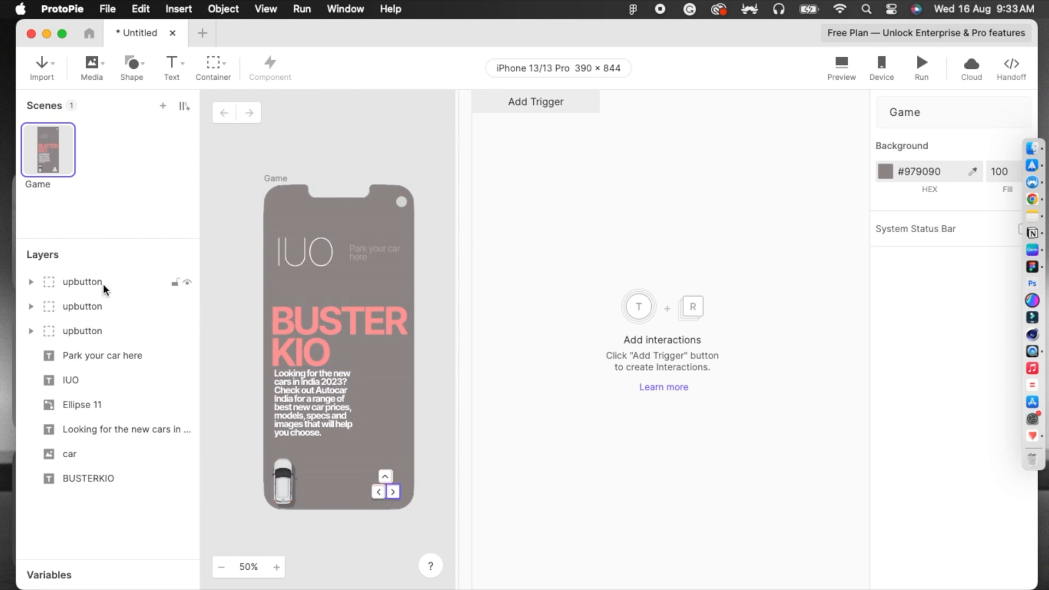
Rename the layer of the right-pointing arrow key as rightbutton
{"action": "left_click", "coordinate": [78, 282]}
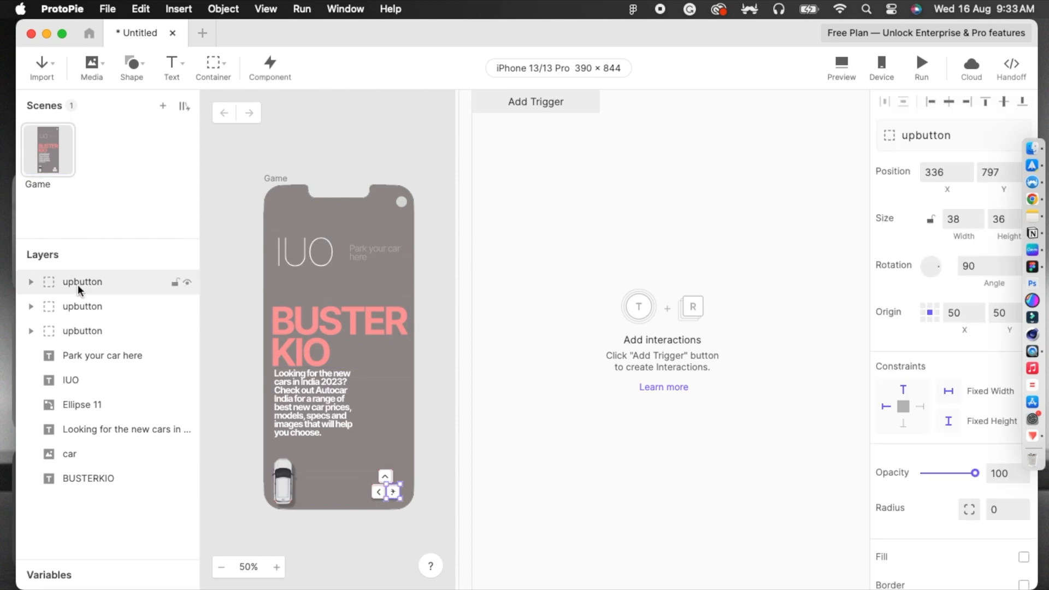
{"action": "double_click", "coordinate": [77, 283]}
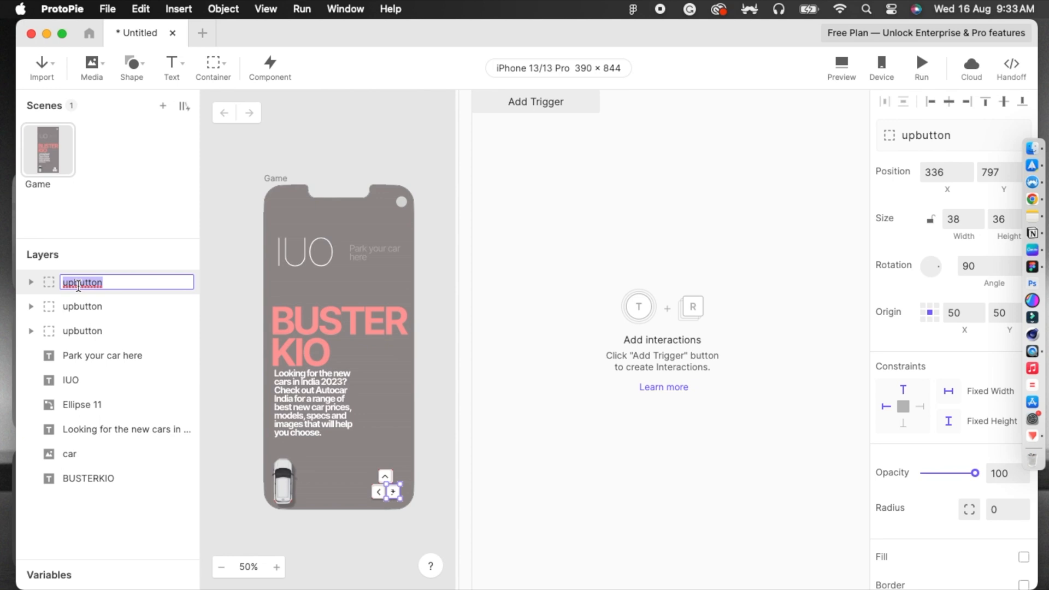
{"action": "type", "text": "rightbutton"}
{"action": "key", "text": "Return"}
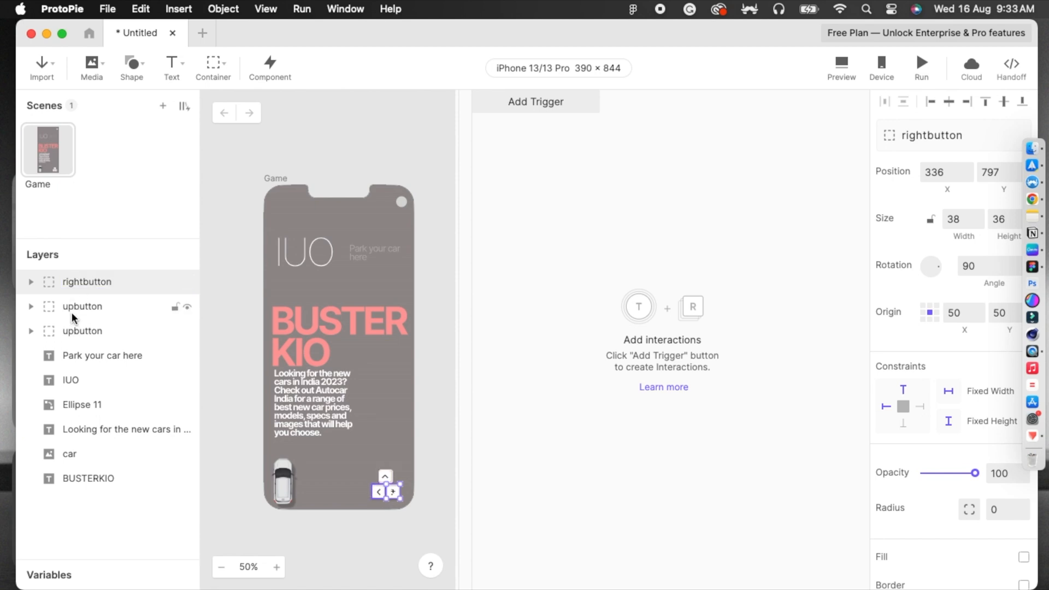
Rename the layer of the left-pointing arrow key as leftbutton
{"action": "left_click", "coordinate": [71, 312]}
{"action": "double_click", "coordinate": [74, 308]}
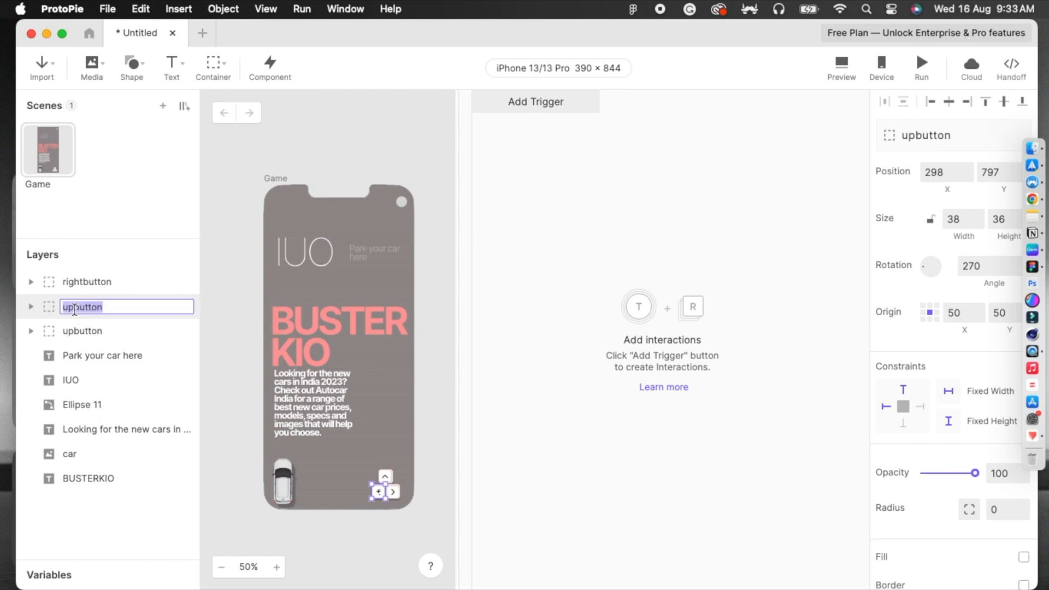
{"action": "type", "text": "leftbutton"}
{"action": "key", "text": "Return"}
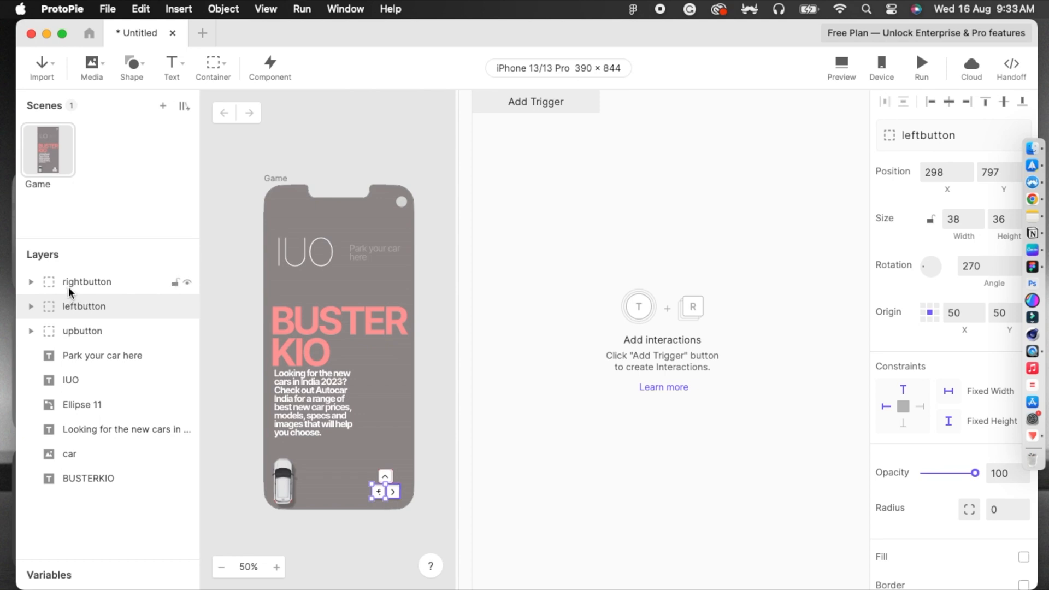
Check the contents of the rightbutton container and move the car layer directly below upbutton in the layer order
{"action": "left_click", "coordinate": [31, 282]}
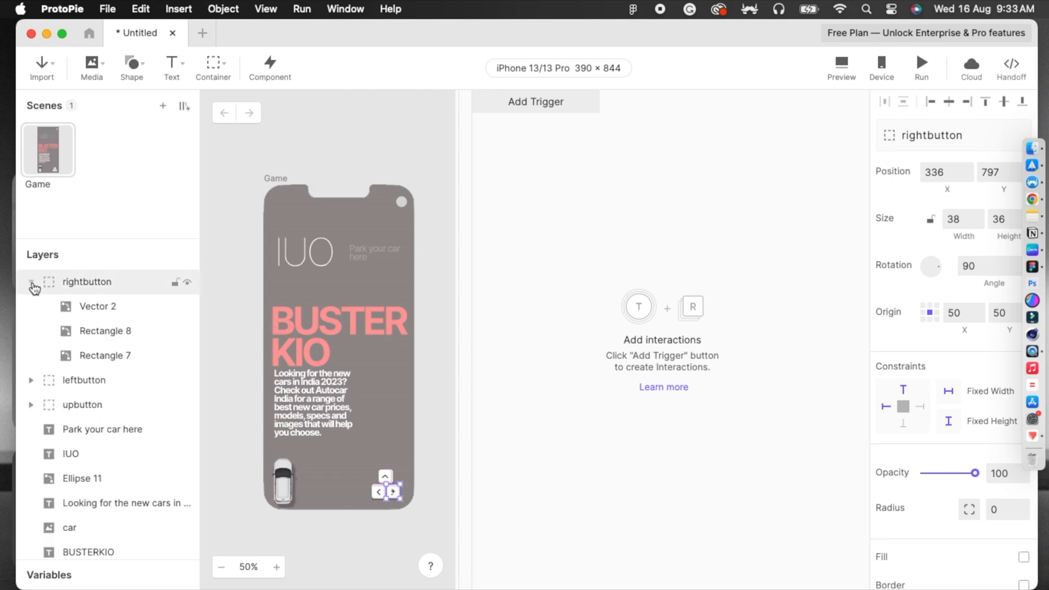
{"action": "left_click", "coordinate": [31, 282]}
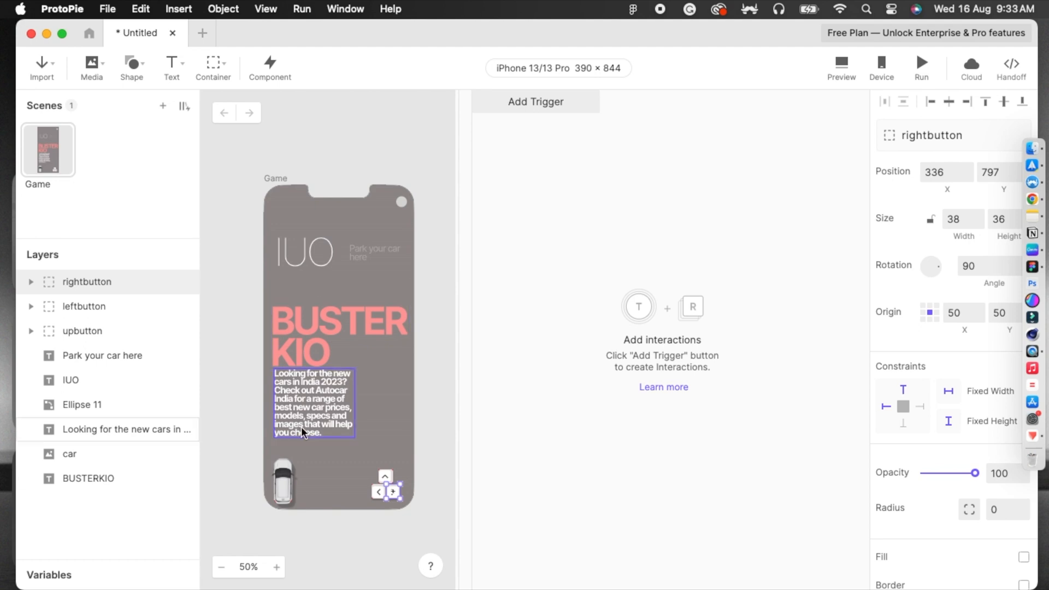
{"action": "left_click_drag", "start_coordinate": [67, 456], "coordinate": [93, 344]}
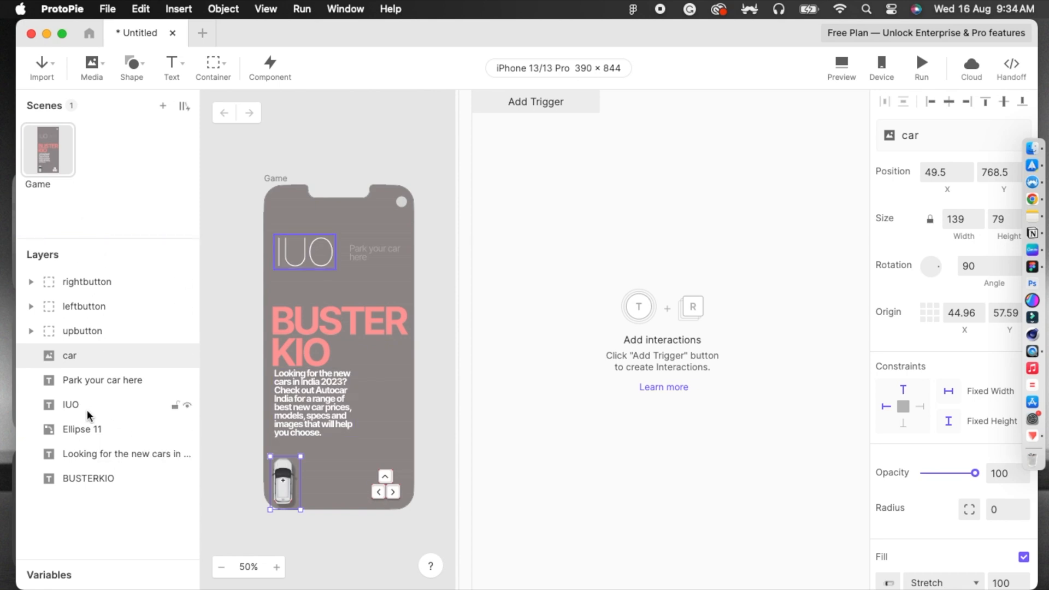
{"action": "left_click", "coordinate": [242, 237]}
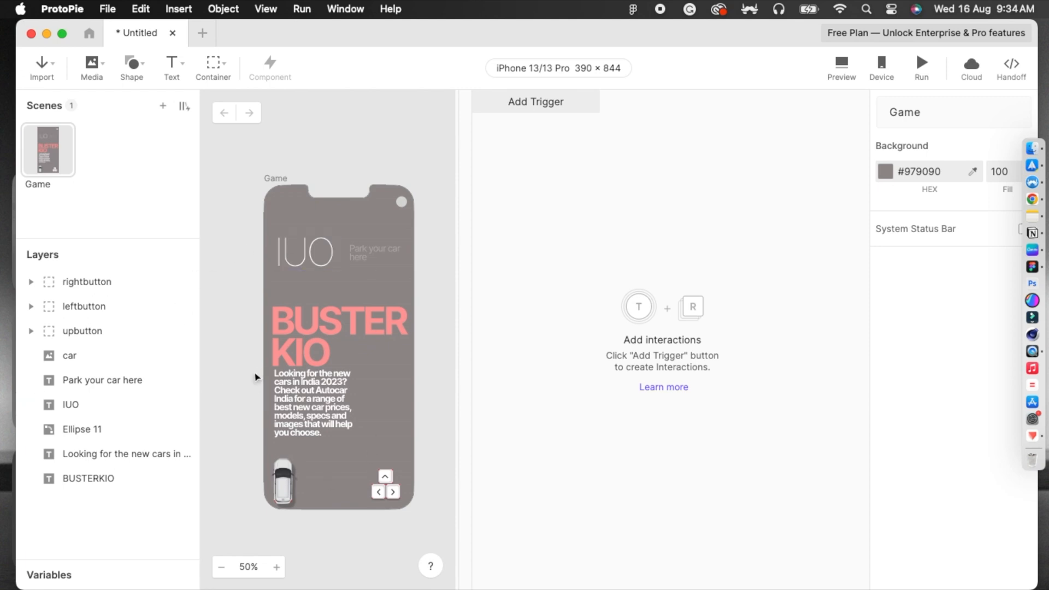
Examine the IUO, parking, heading and paragraph text layers, including all properties of the BUSTERKIO heading
{"action": "left_click", "coordinate": [302, 268]}
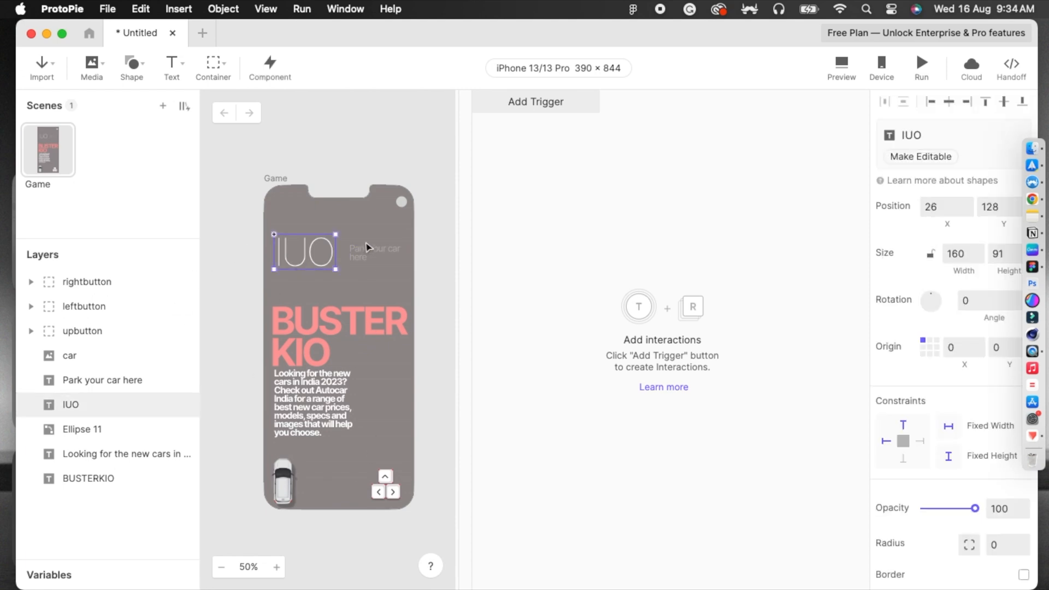
{"action": "left_click", "coordinate": [366, 249]}
{"action": "left_click", "coordinate": [325, 347]}
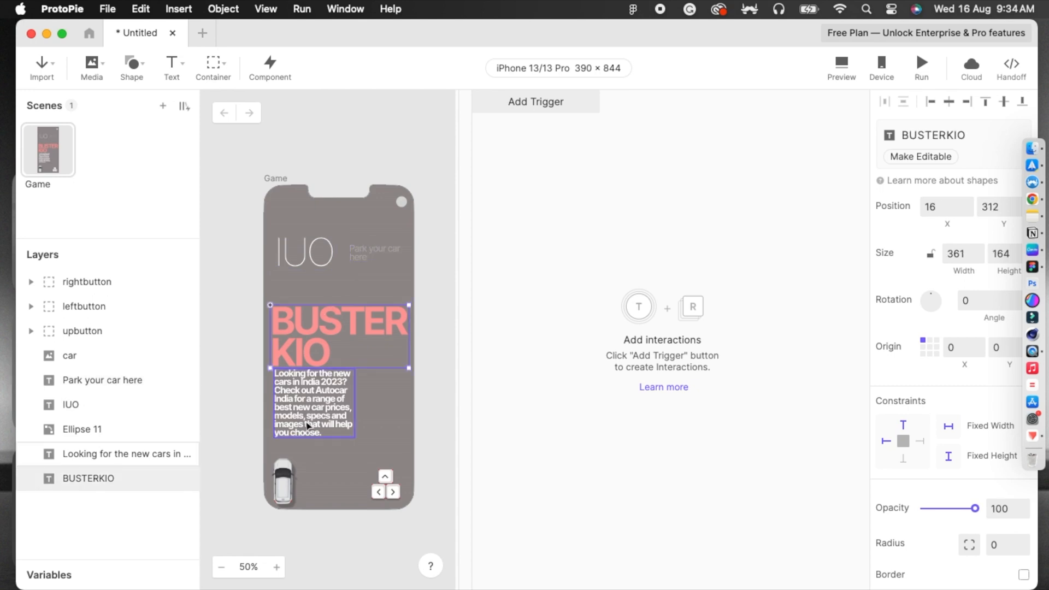
{"action": "left_click", "coordinate": [309, 422]}
{"action": "left_click", "coordinate": [310, 343]}
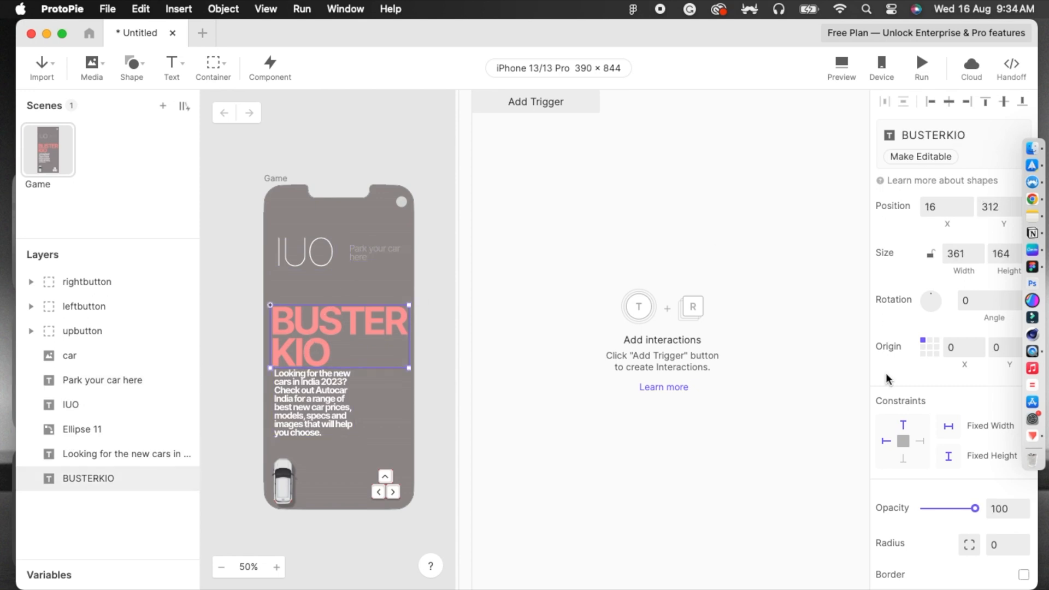
{"action": "scroll", "coordinate": [890, 359], "scroll_direction": "down", "scroll_amount": 5}
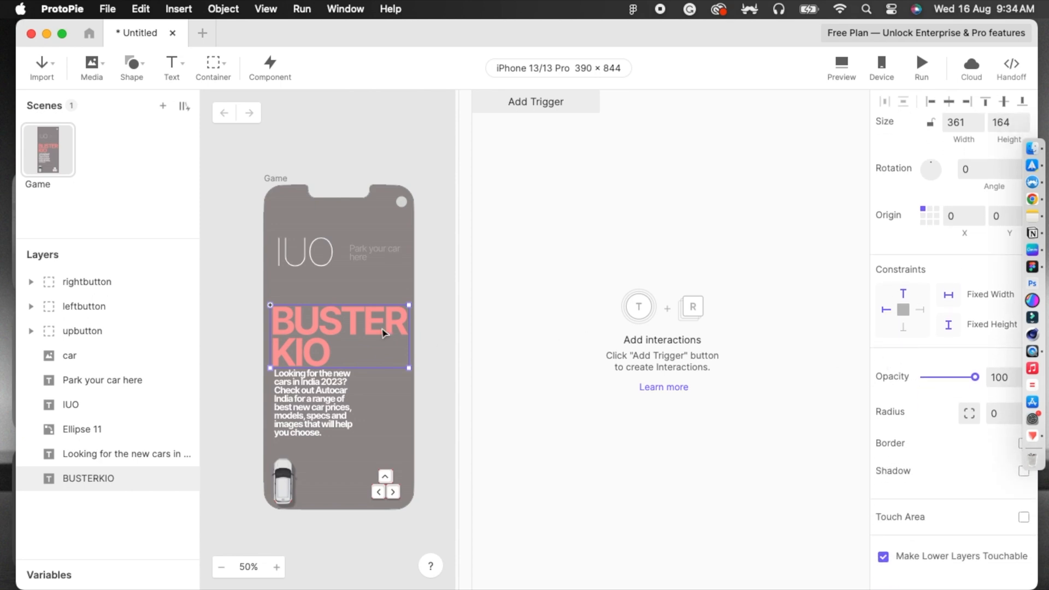
{"action": "scroll", "coordinate": [951, 349], "scroll_direction": "up", "scroll_amount": 5}
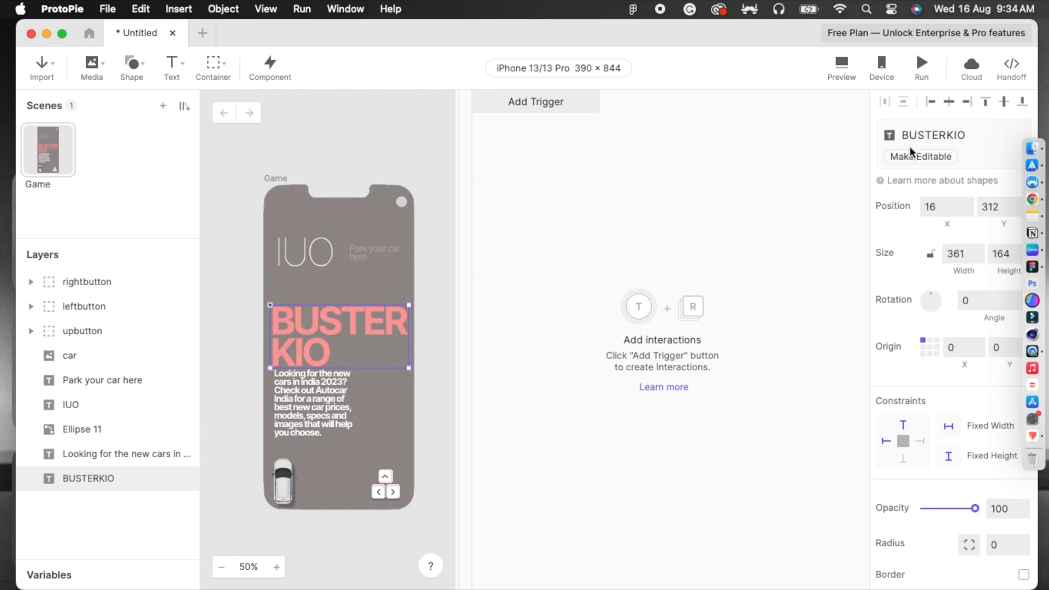
Try to convert the BUSTERKIO heading into an editable text layer, and undo the conversion
{"action": "left_click", "coordinate": [262, 340]}
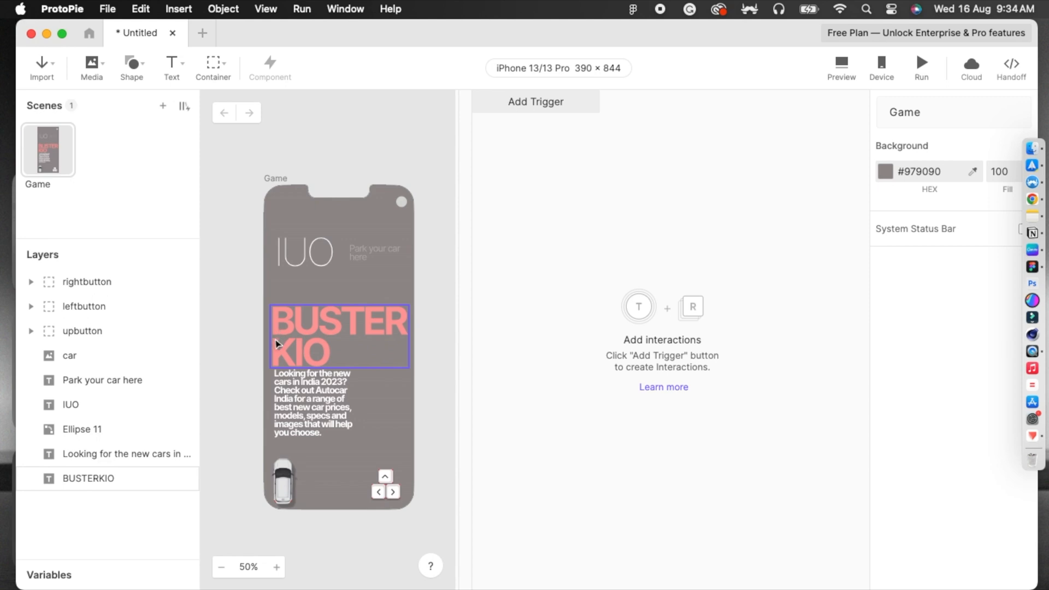
{"action": "left_click", "coordinate": [276, 343]}
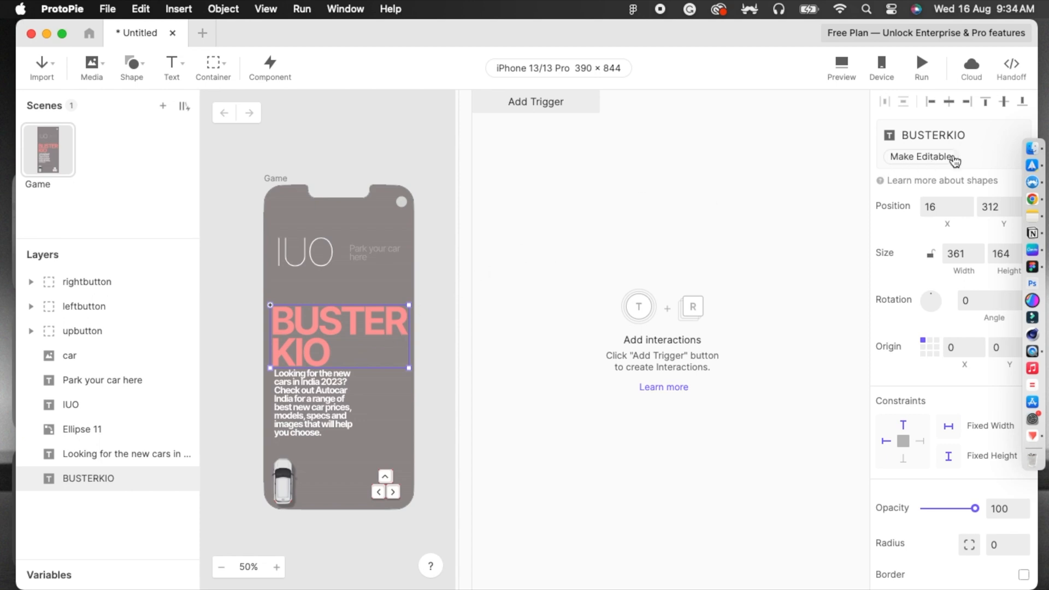
{"action": "left_click", "coordinate": [953, 159]}
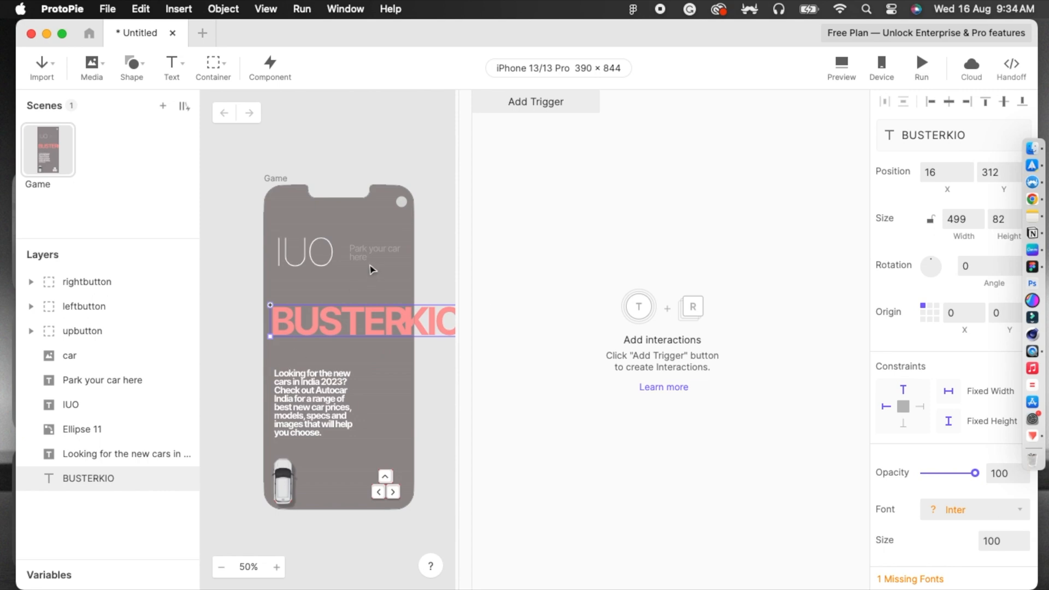
{"action": "key", "text": "super+z"}
{"action": "left_click", "coordinate": [435, 225]}
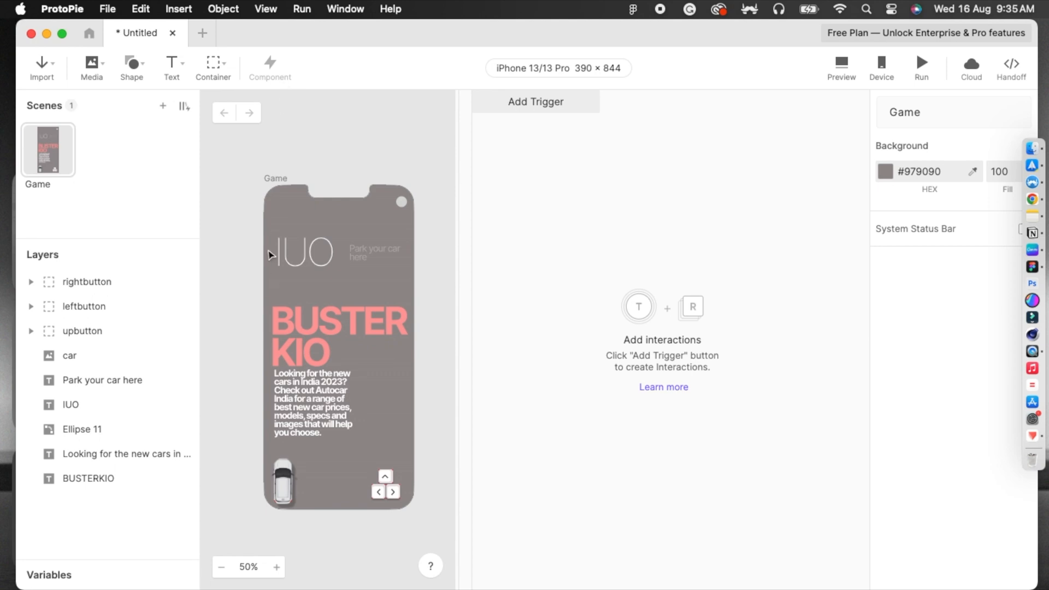
Examine the heading, the paragraph with its opacity setting, the up arrow button and the car image in the Game scene
{"action": "left_click", "coordinate": [293, 320]}
{"action": "left_click", "coordinate": [309, 383]}
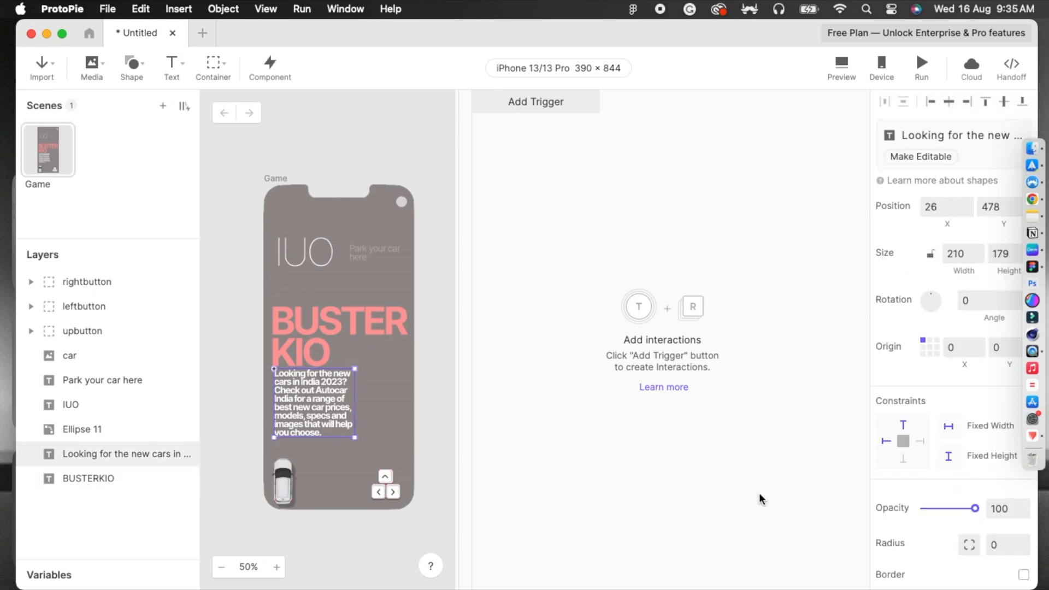
{"action": "mouse_move", "coordinate": [969, 509]}
{"action": "left_mouse_down"}
{"action": "mouse_move", "coordinate": [936, 510]}
{"action": "mouse_move", "coordinate": [982, 516]}
{"action": "left_mouse_up"}
{"action": "left_click", "coordinate": [432, 313]}
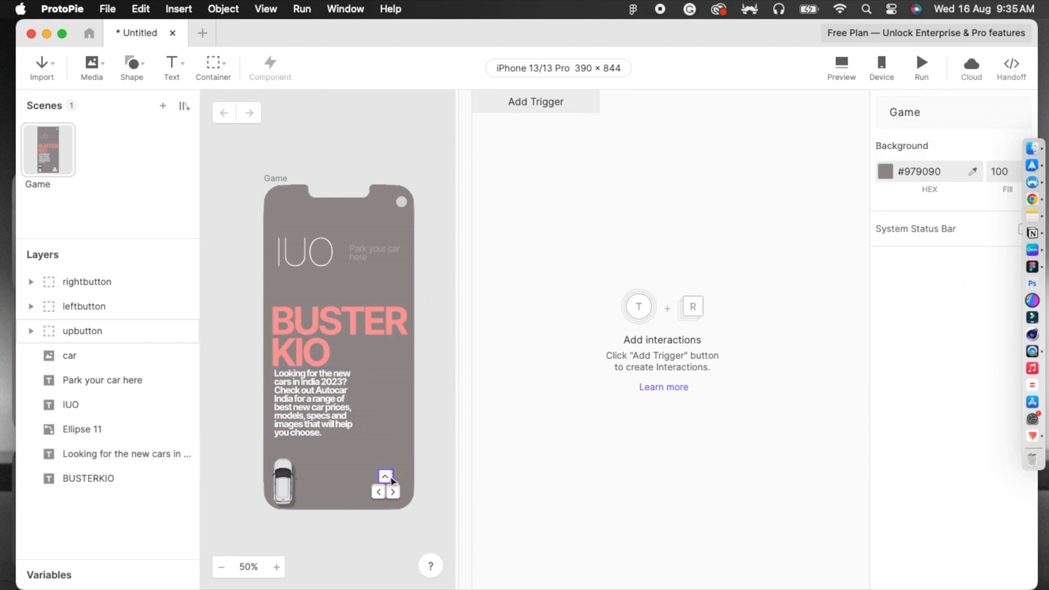
{"action": "left_click", "coordinate": [391, 481]}
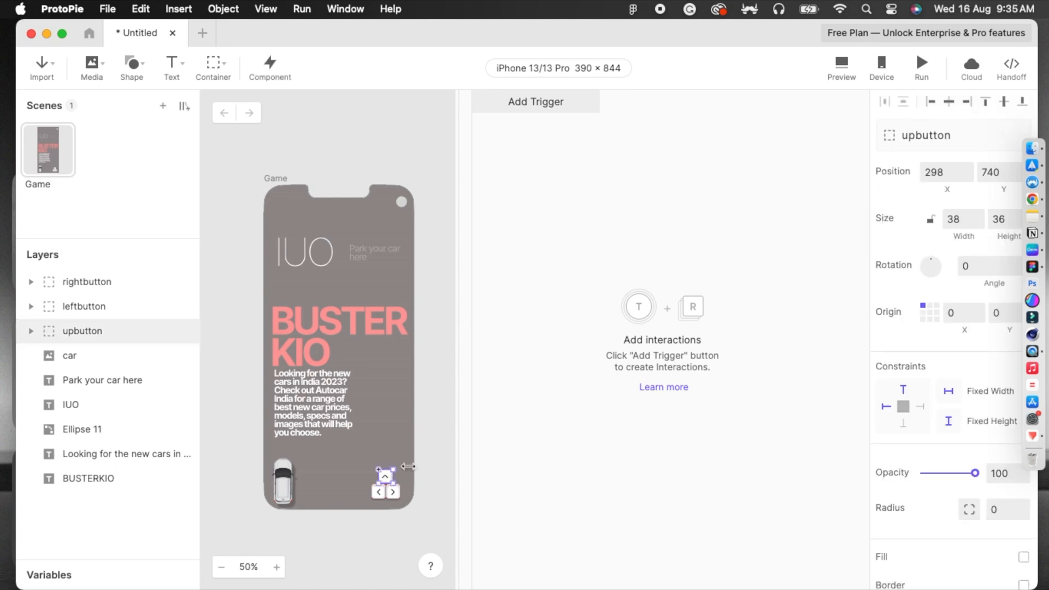
{"action": "left_click", "coordinate": [428, 441]}
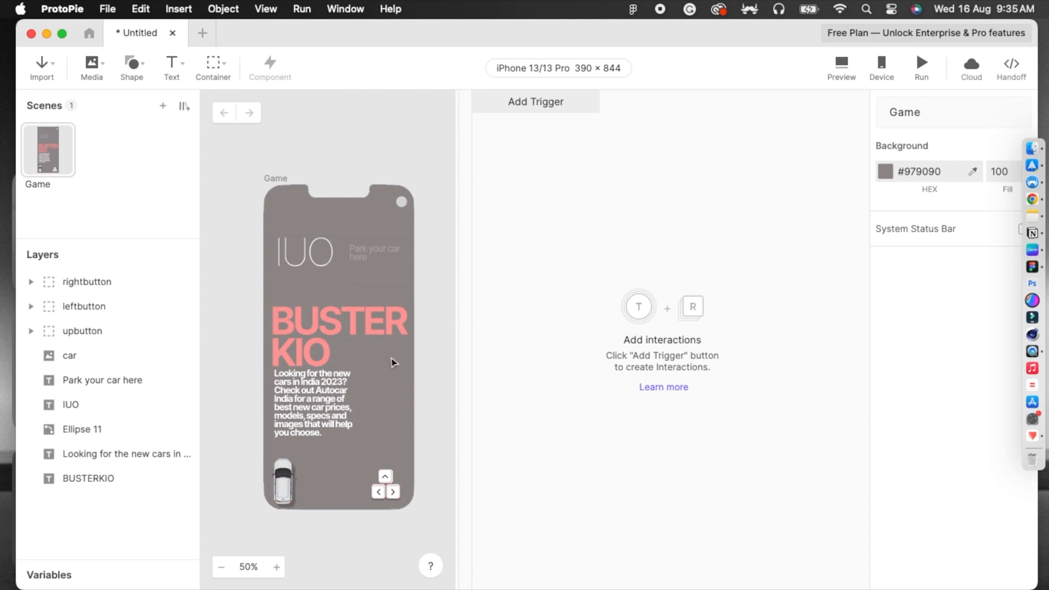
{"action": "left_click", "coordinate": [388, 486]}
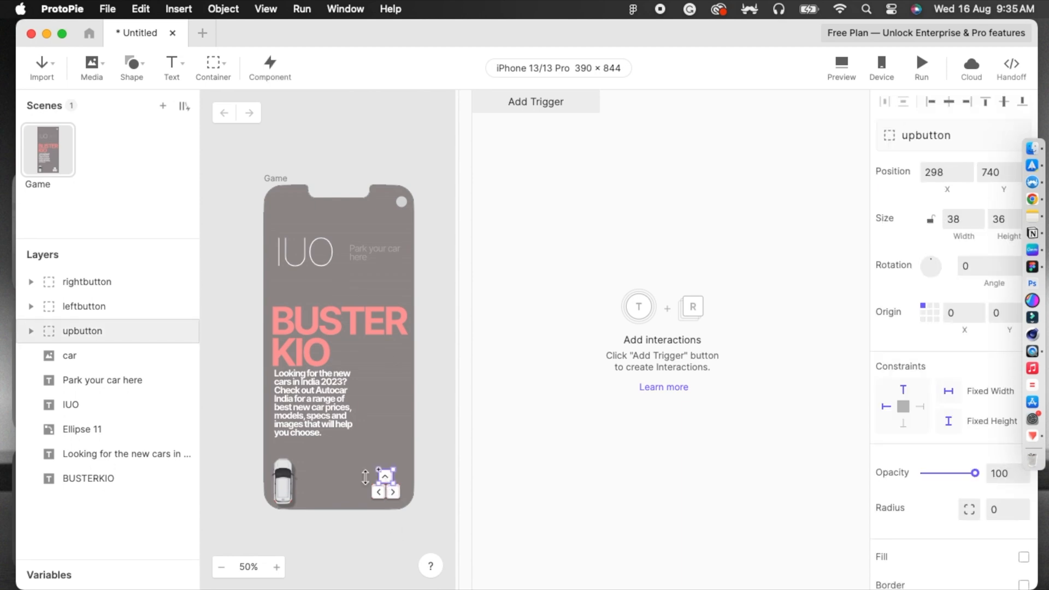
{"action": "left_click", "coordinate": [293, 479]}
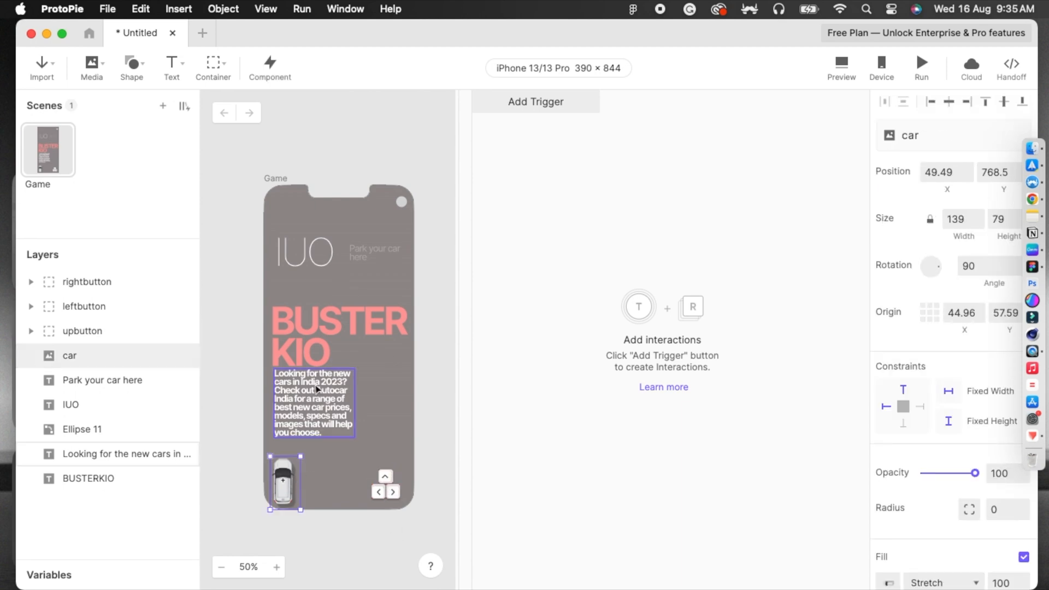
{"action": "left_click", "coordinate": [414, 150]}
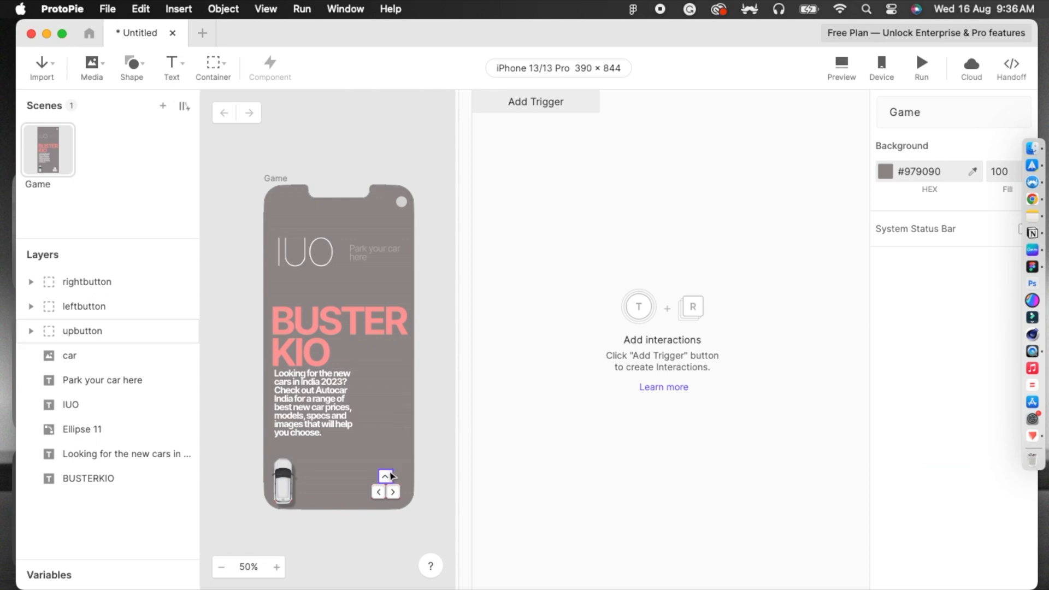
Add a Tap trigger to upbutton with a Move response that targets the car layer
{"action": "left_click", "coordinate": [386, 475]}
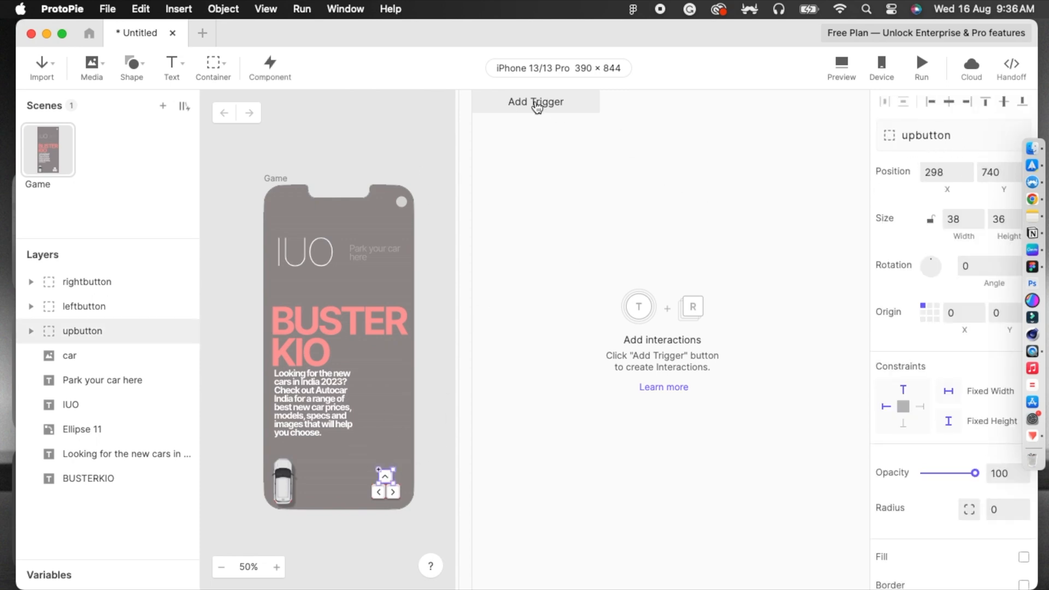
{"action": "left_click", "coordinate": [536, 105]}
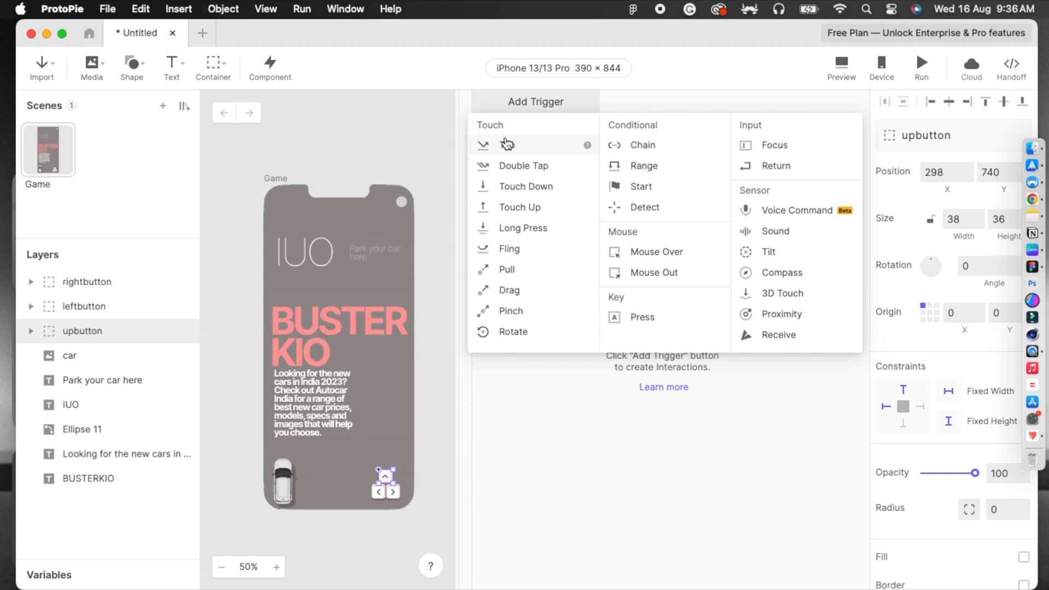
{"action": "left_click", "coordinate": [507, 145]}
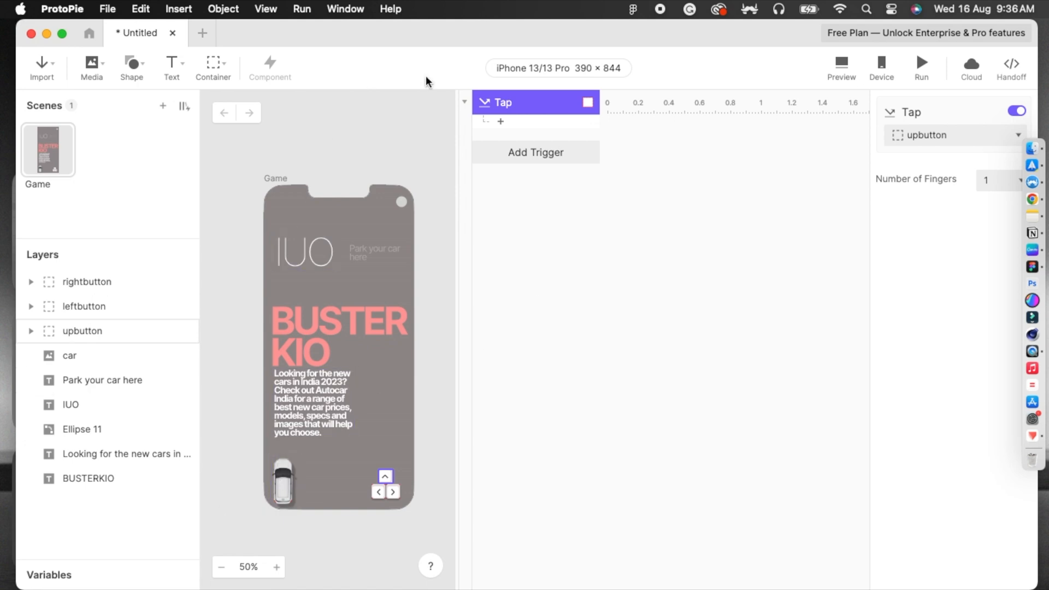
{"action": "left_click", "coordinate": [501, 123]}
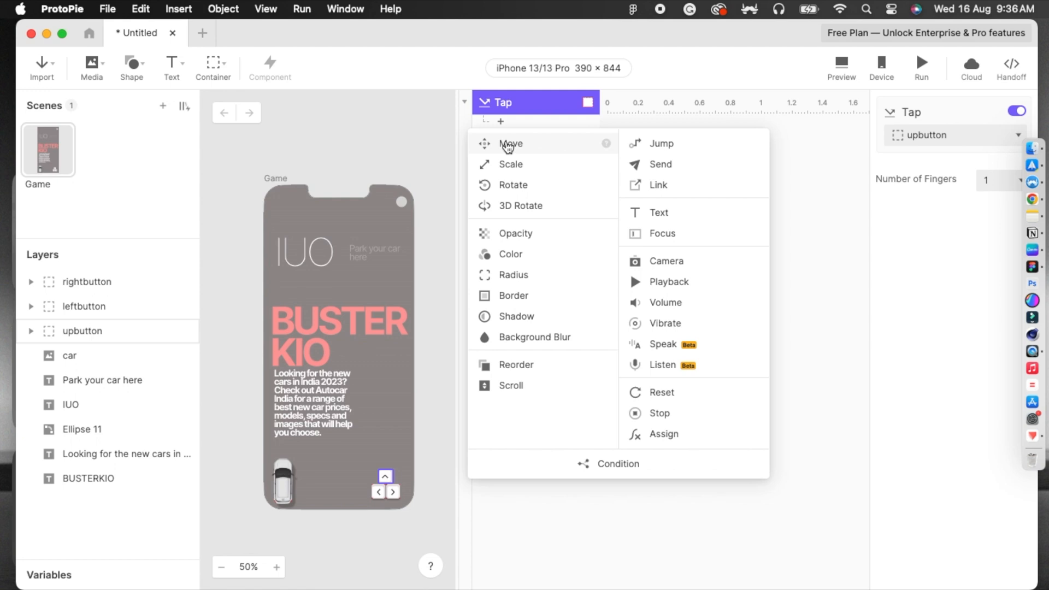
{"action": "left_click", "coordinate": [509, 145]}
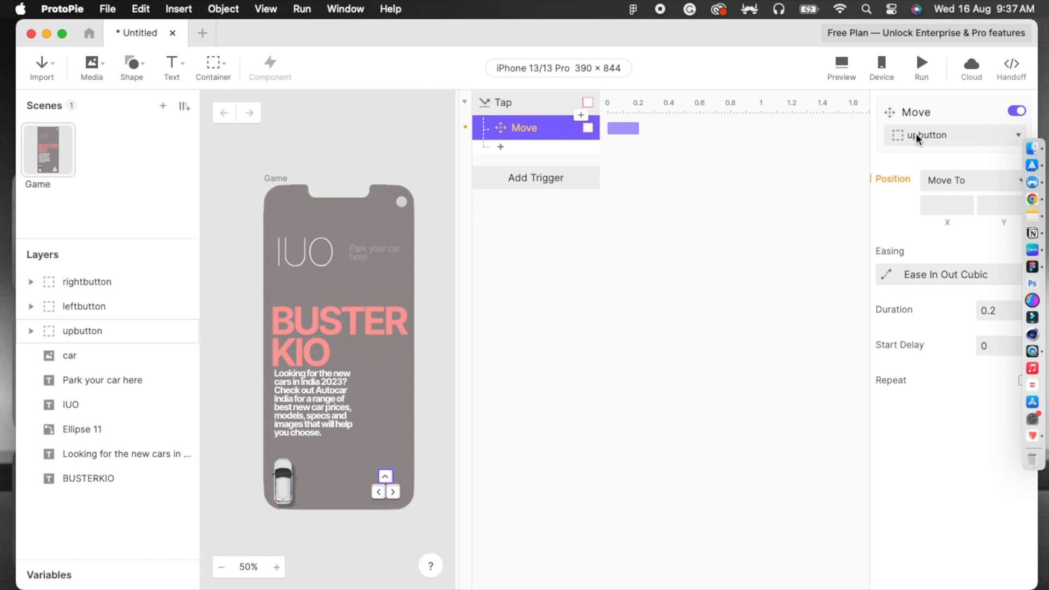
{"action": "left_click", "coordinate": [977, 142]}
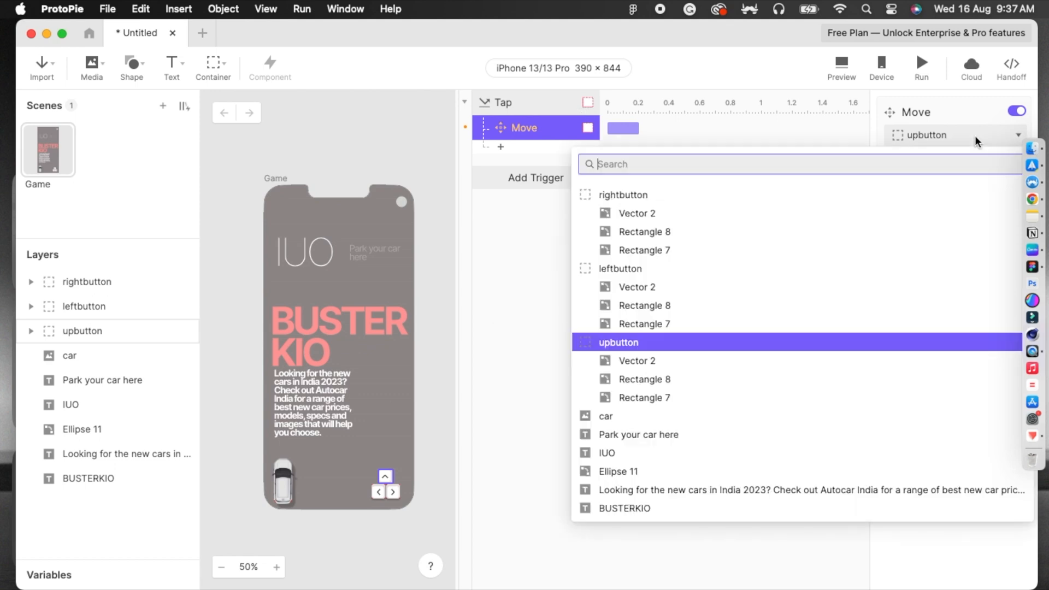
{"action": "left_click", "coordinate": [637, 416]}
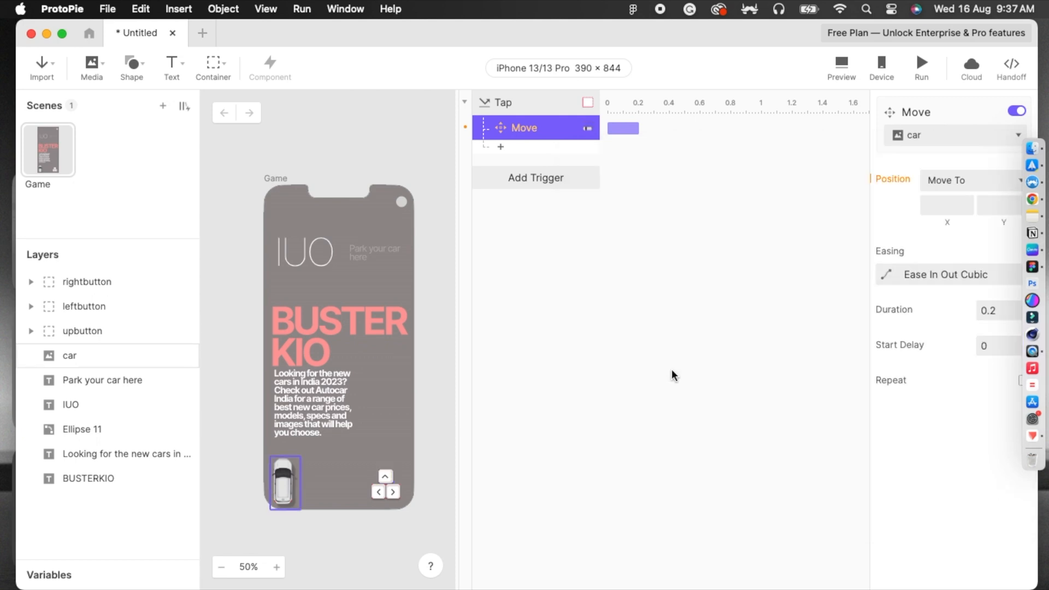
Set the car's Move response to Move By with a Y value of -60
{"action": "left_click", "coordinate": [512, 104]}
{"action": "left_click", "coordinate": [524, 131]}
{"action": "left_click_drag", "start_coordinate": [758, 28], "coordinate": [743, 28]}
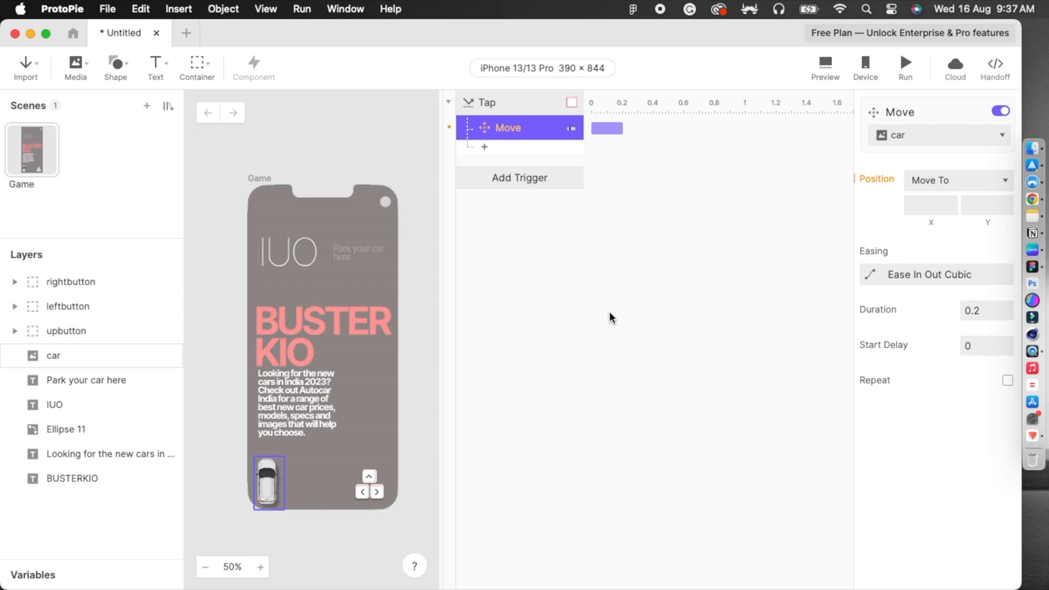
{"action": "left_click", "coordinate": [938, 186]}
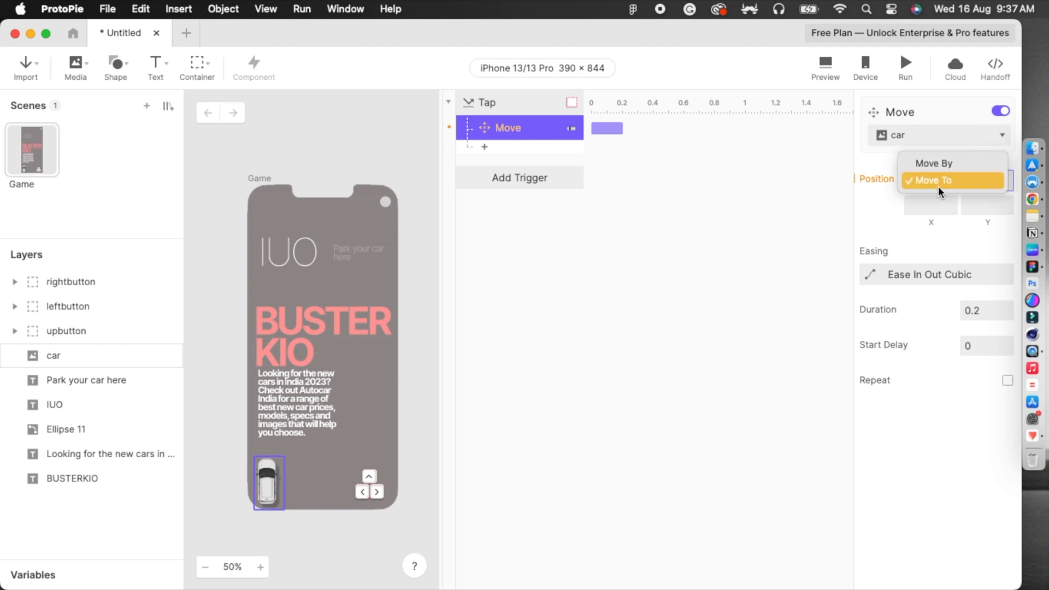
{"action": "left_click", "coordinate": [935, 165]}
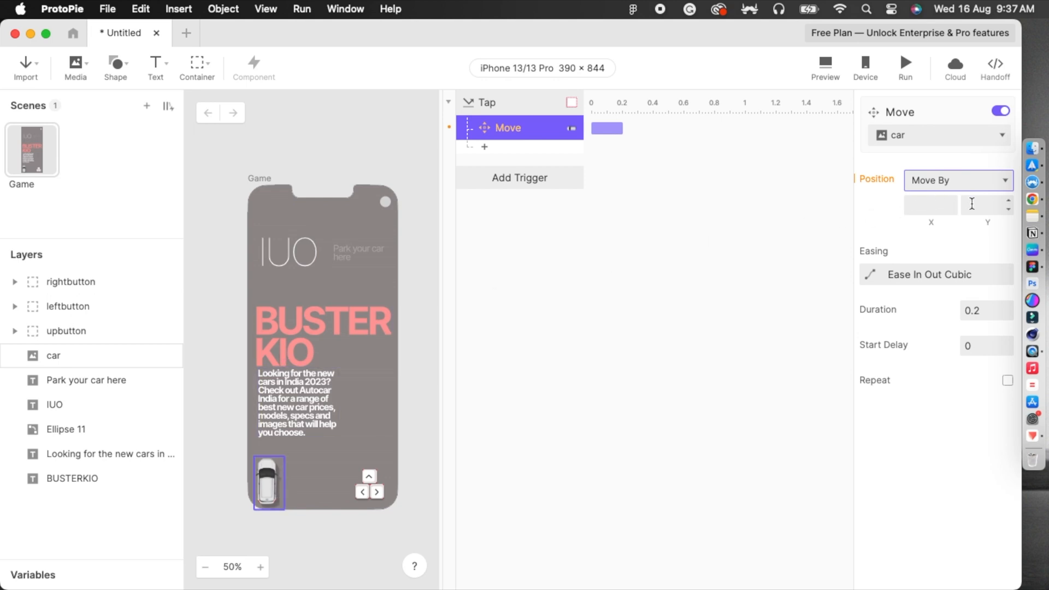
{"action": "left_click", "coordinate": [970, 205]}
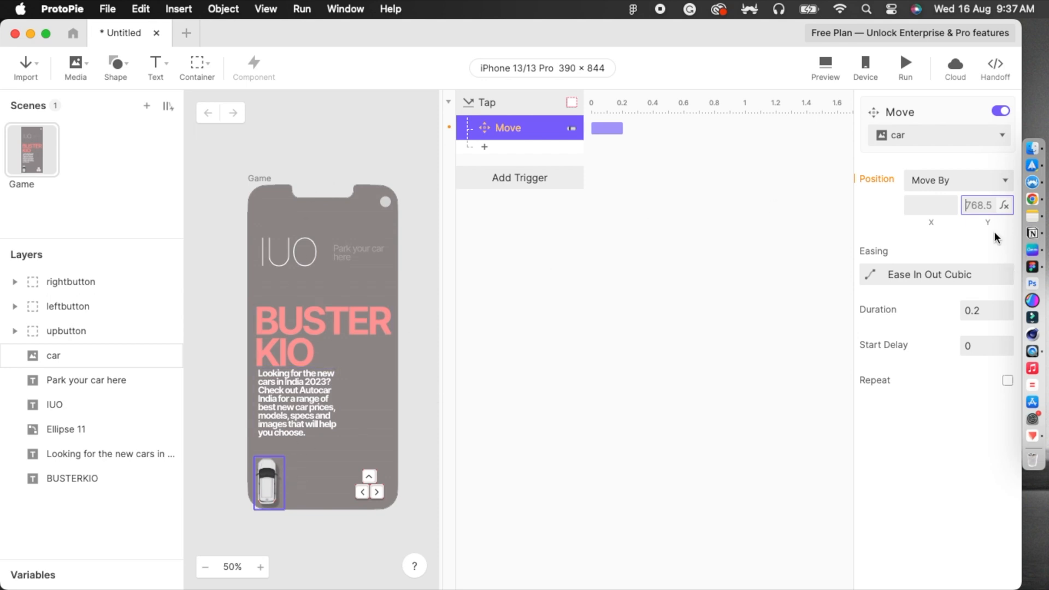
{"action": "type", "text": "-60"}
{"action": "key", "text": "Return"}
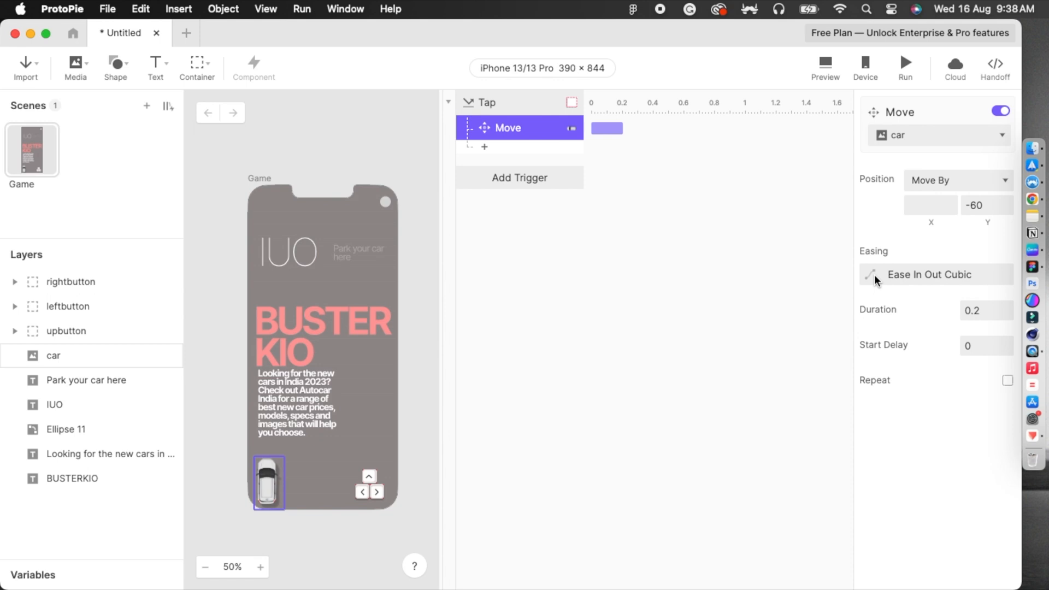
Try saving the Move response's Ease In Out Cubic curve as a custom easing preset, then go back to the standard easing
{"action": "left_click", "coordinate": [894, 278]}
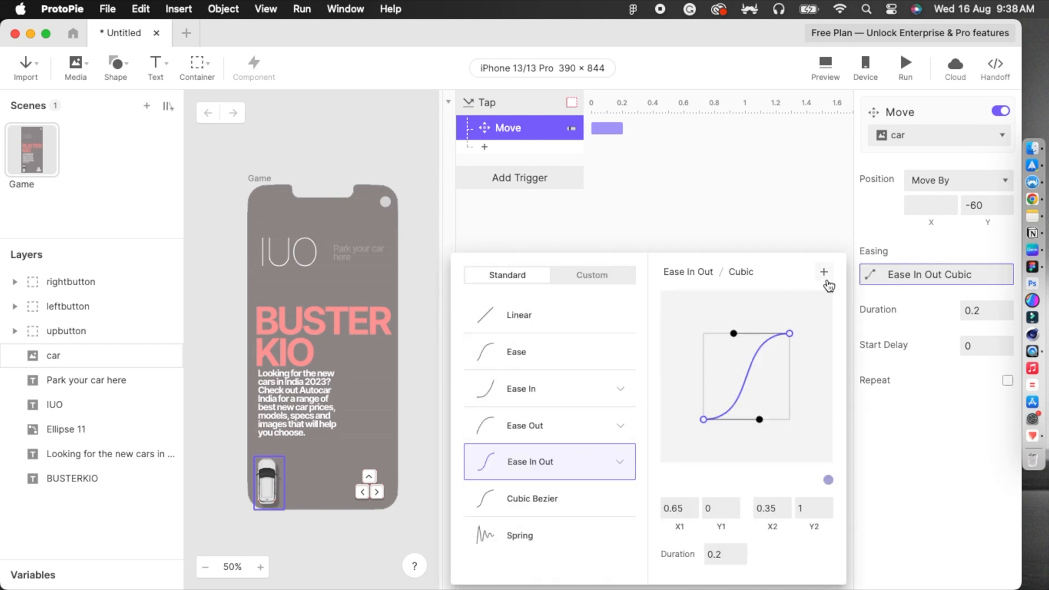
{"action": "left_click", "coordinate": [824, 272]}
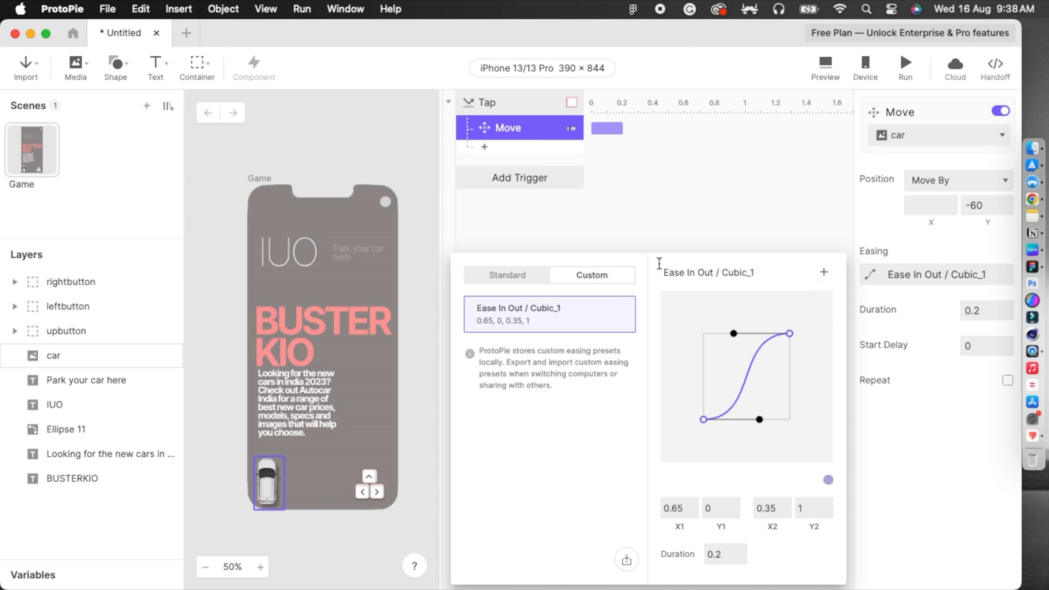
{"action": "left_click", "coordinate": [527, 281]}
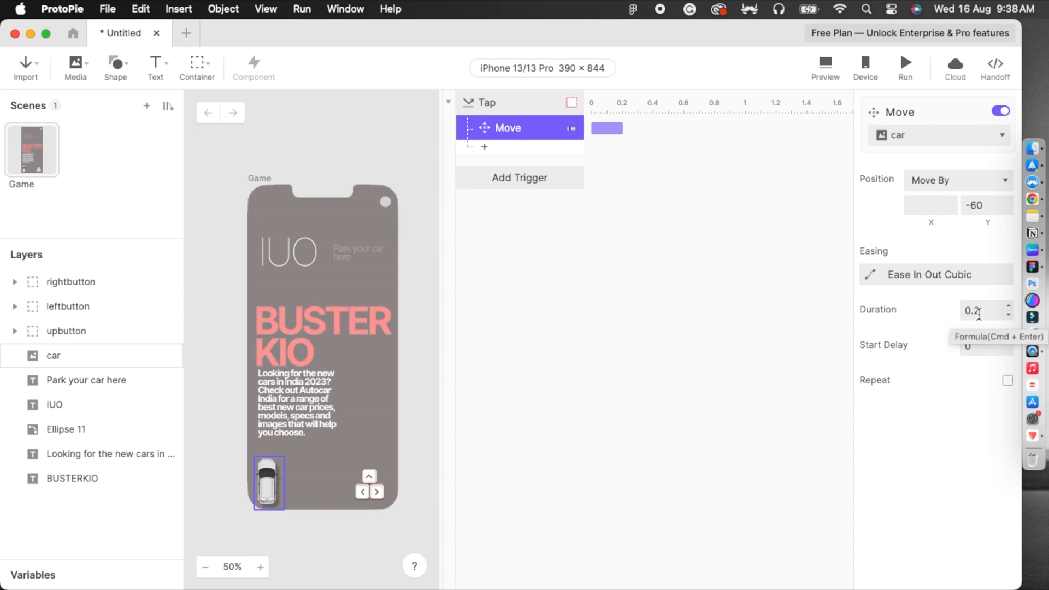
Set the duration of the car's Move response to 1
{"action": "left_click", "coordinate": [984, 311]}
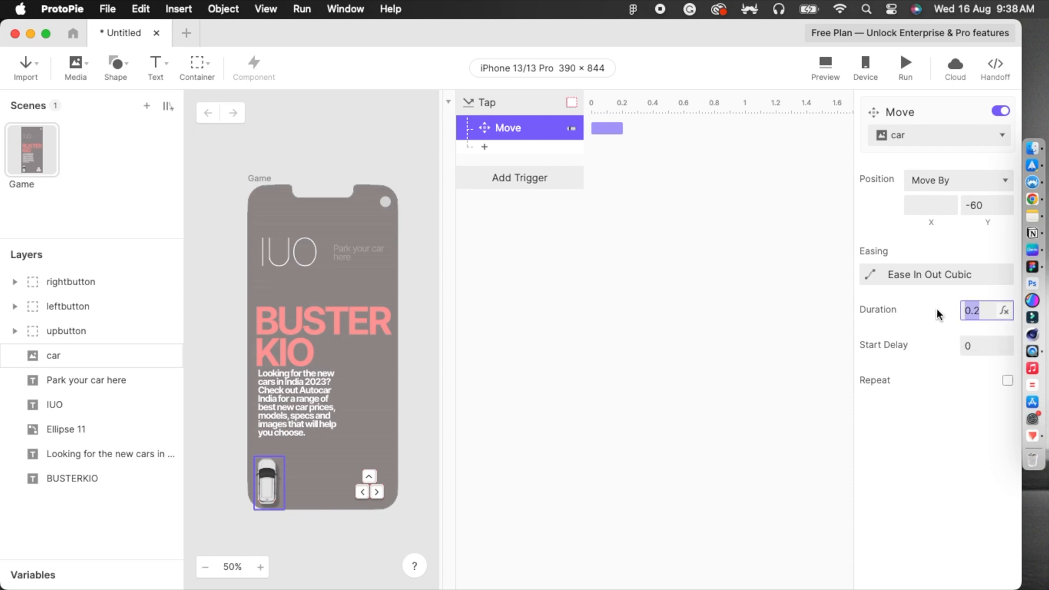
{"action": "type", "text": "1"}
{"action": "left_click", "coordinate": [913, 418]}
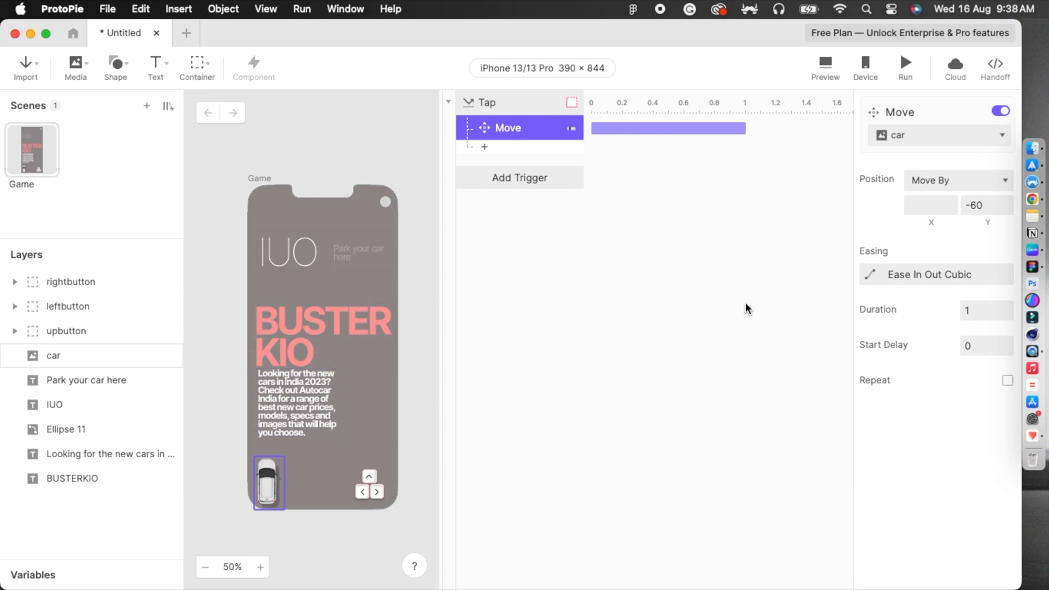
Preview the prototype, test the car's upward movement by tapping the up arrow repeatedly, and close the preview
{"action": "left_click", "coordinate": [824, 66]}
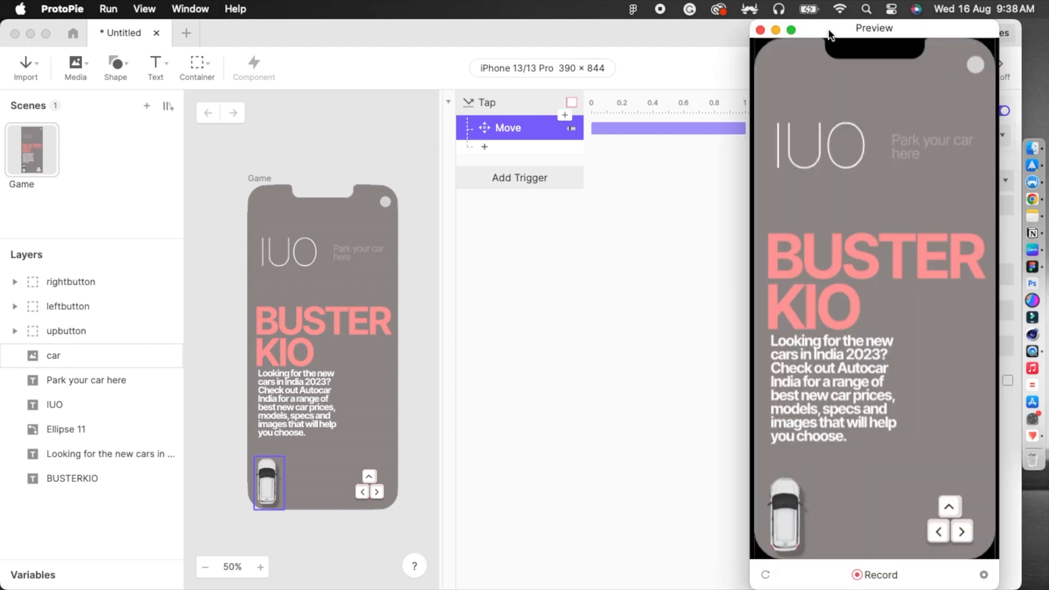
{"action": "left_click_drag", "start_coordinate": [828, 28], "coordinate": [640, 24]}
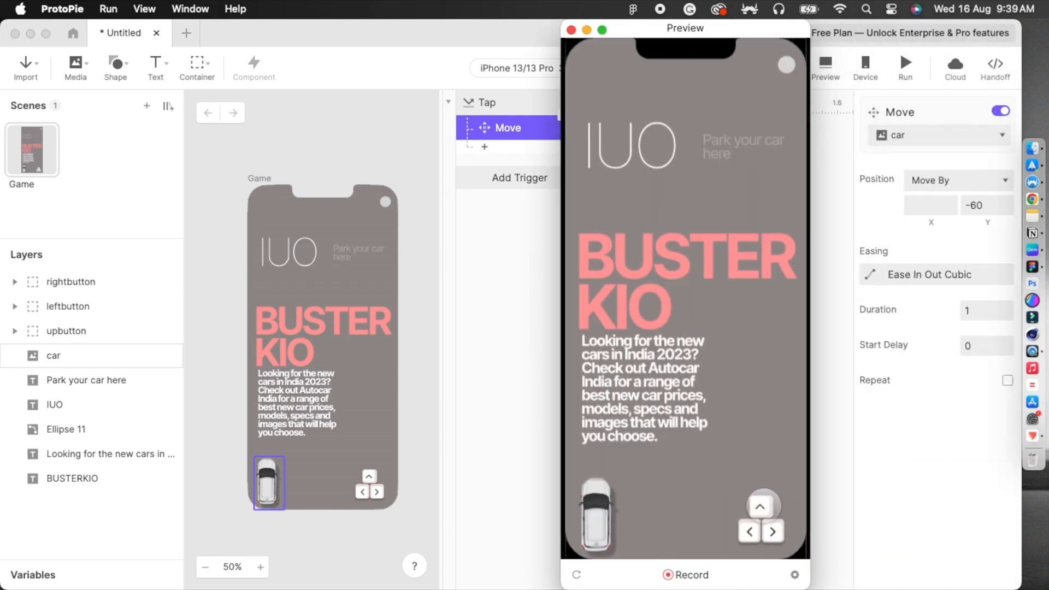
{"action": "left_click", "coordinate": [760, 506]}
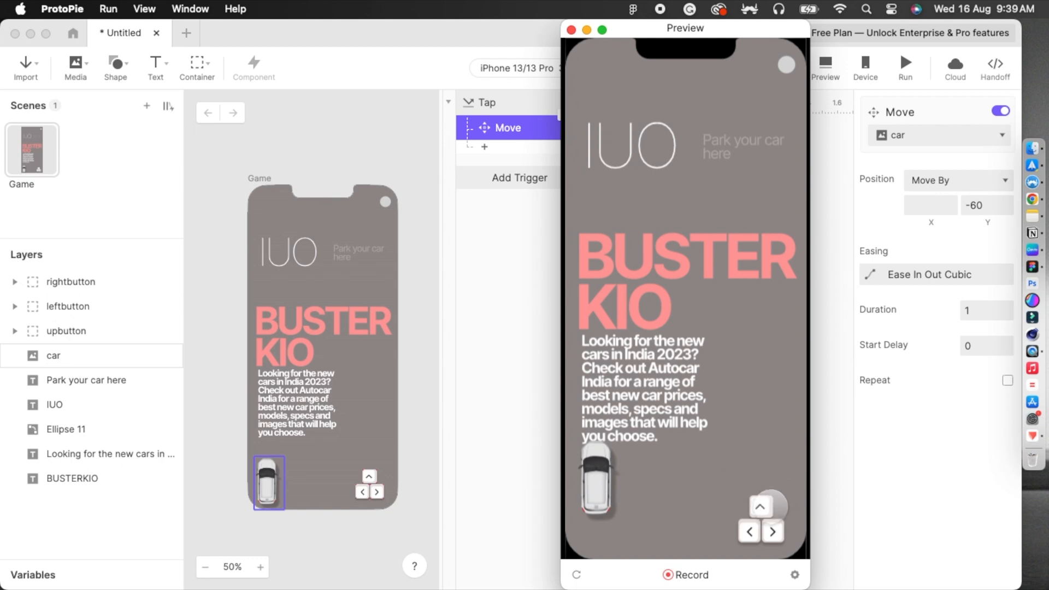
{"action": "left_click", "coordinate": [760, 507]}
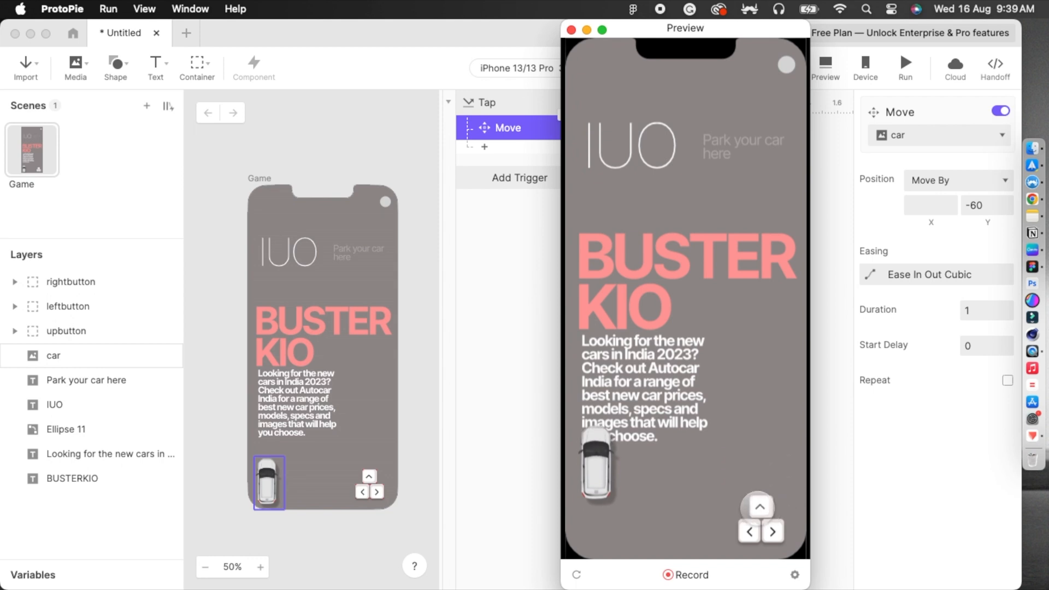
{"action": "left_click", "coordinate": [759, 507]}
{"action": "left_click", "coordinate": [760, 506]}
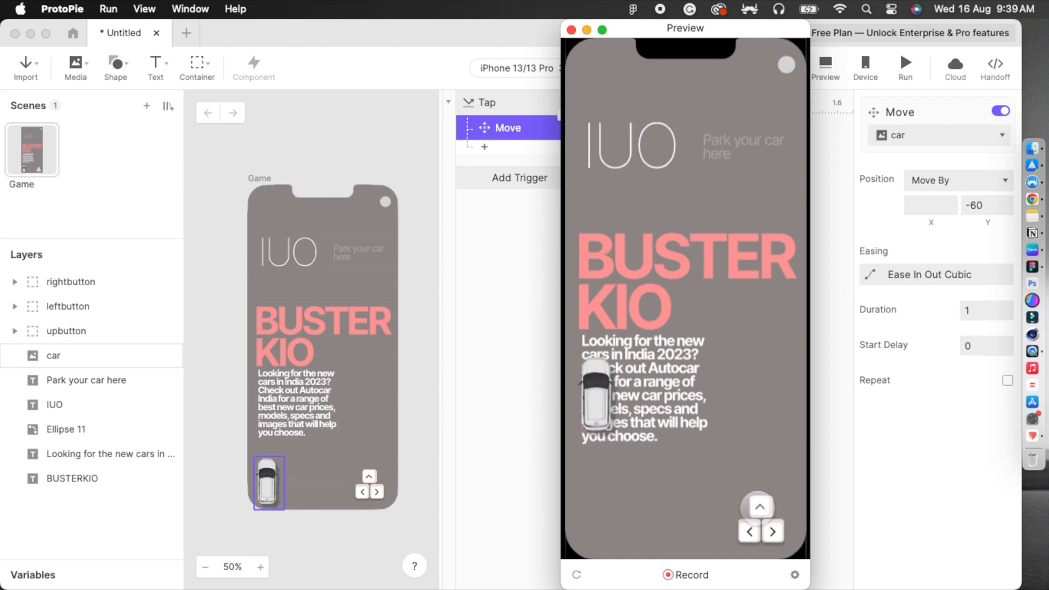
{"action": "left_click", "coordinate": [760, 507]}
{"action": "left_click", "coordinate": [759, 507]}
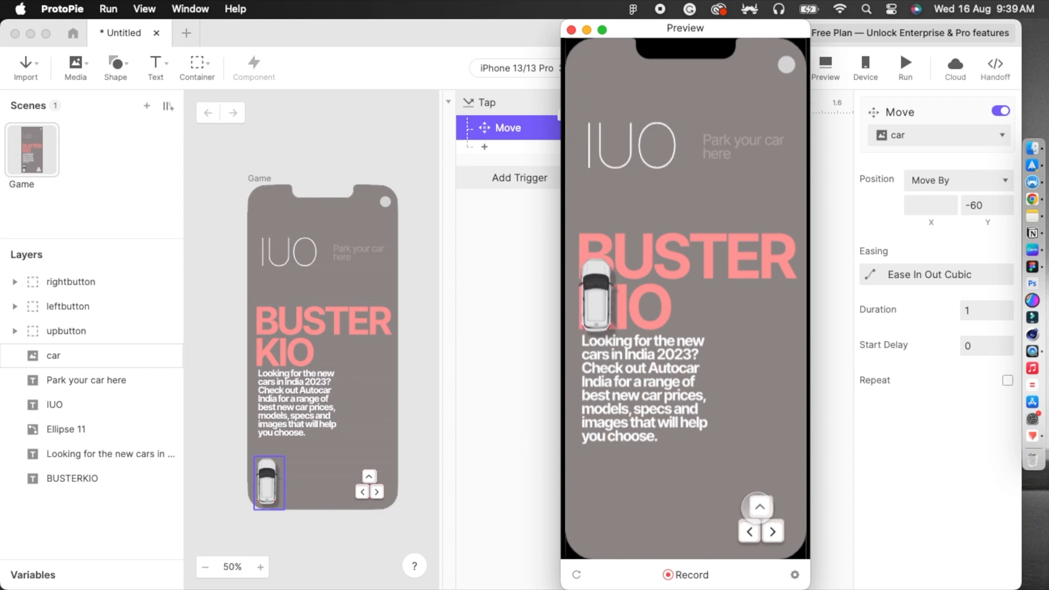
{"action": "left_click", "coordinate": [757, 507]}
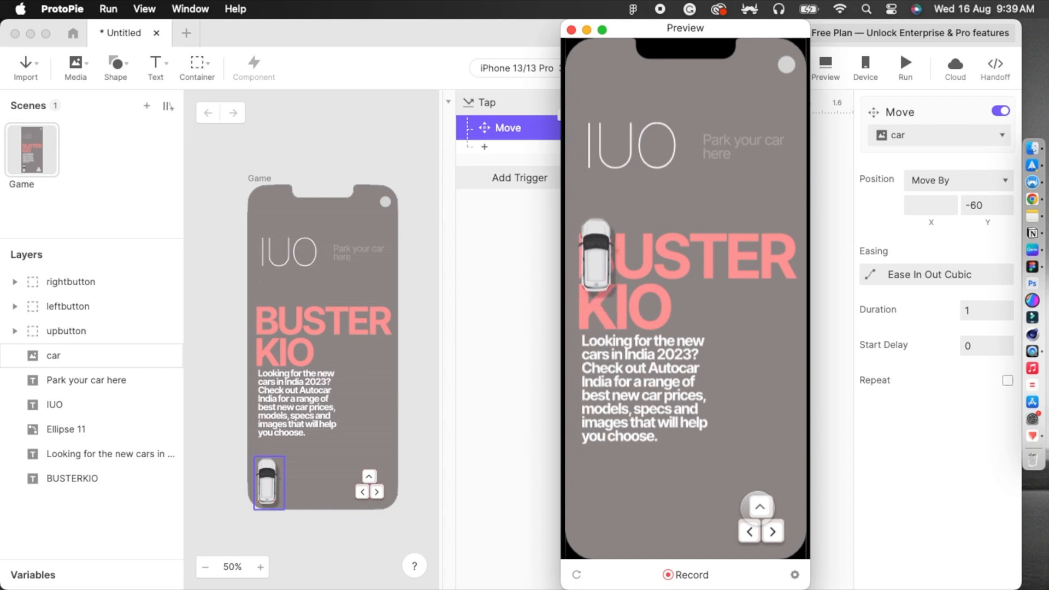
{"action": "left_click", "coordinate": [572, 29]}
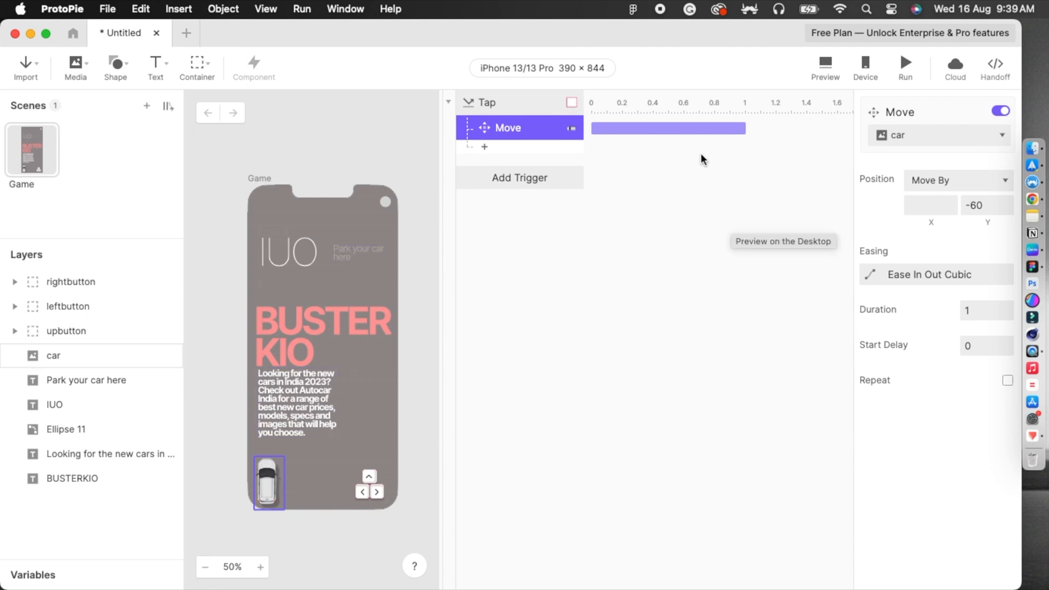
Set the duration of the upbutton's Move response to 0.5
{"action": "left_click", "coordinate": [966, 311]}
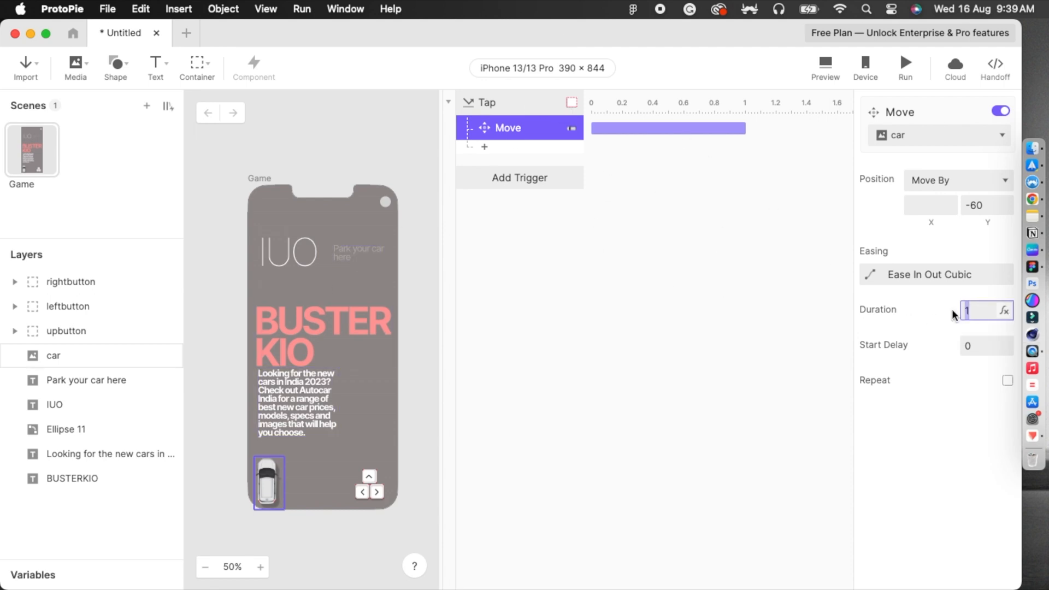
{"action": "key", "text": "BackSpace"}
{"action": "type", "text": ".5"}
{"action": "key", "text": "Return"}
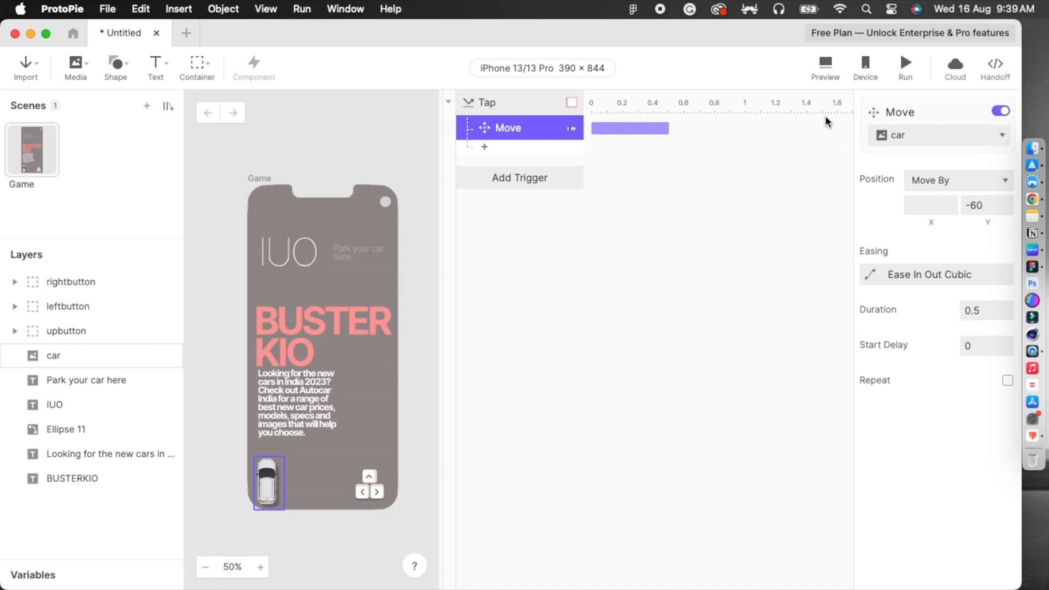
Test the up arrow again in the preview with the 0.5 duration, and close the preview
{"action": "left_click", "coordinate": [822, 69]}
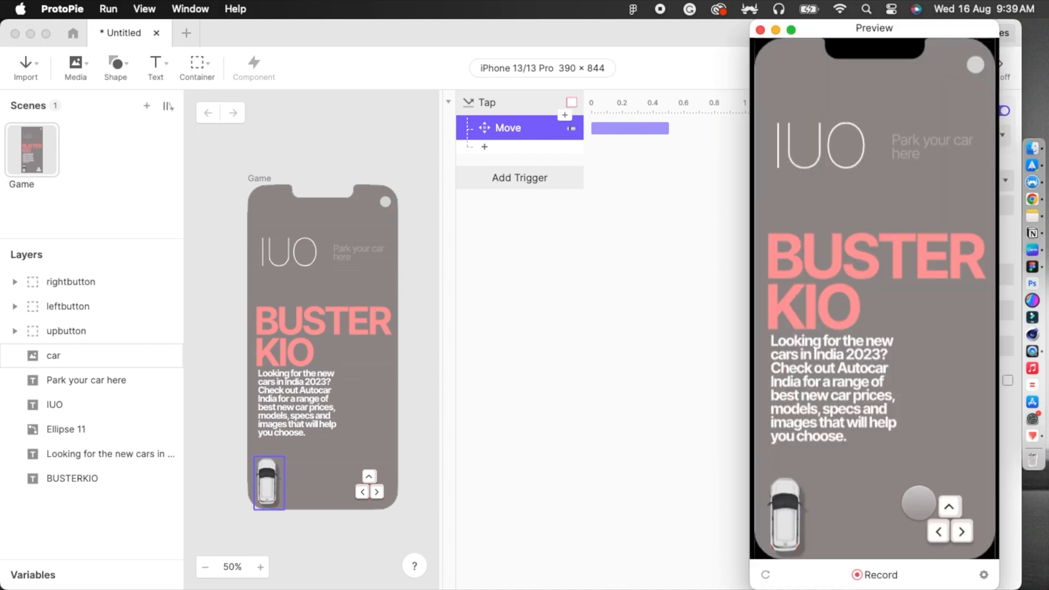
{"action": "left_click", "coordinate": [949, 505]}
{"action": "left_click", "coordinate": [949, 505]}
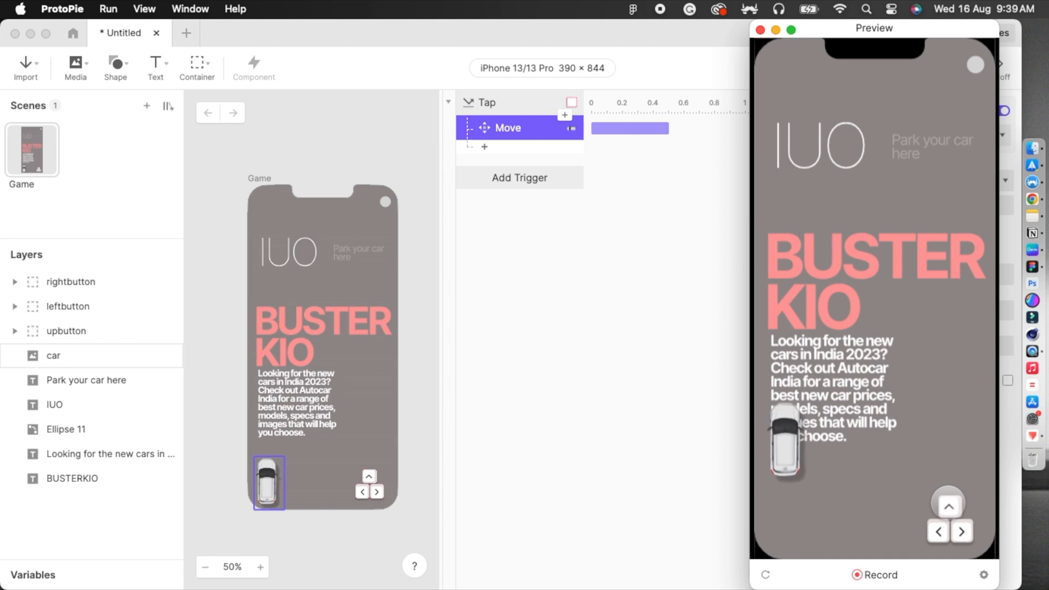
{"action": "left_click", "coordinate": [949, 505]}
{"action": "left_click", "coordinate": [949, 505]}
{"action": "left_click", "coordinate": [759, 30]}
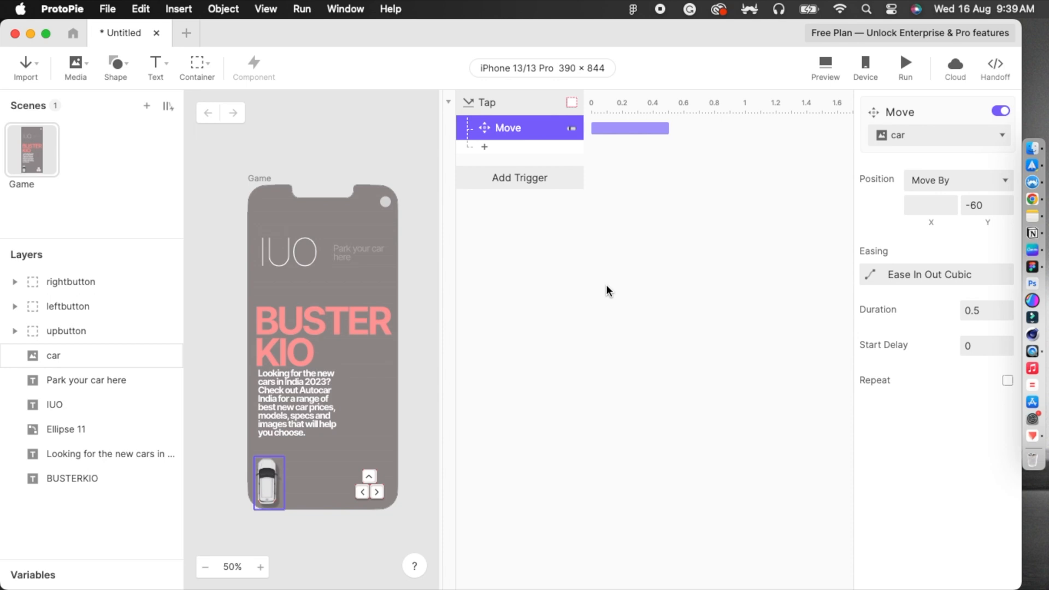
Add a Tap trigger to the rightbutton layer
{"action": "left_click", "coordinate": [377, 492]}
{"action": "left_click", "coordinate": [460, 434]}
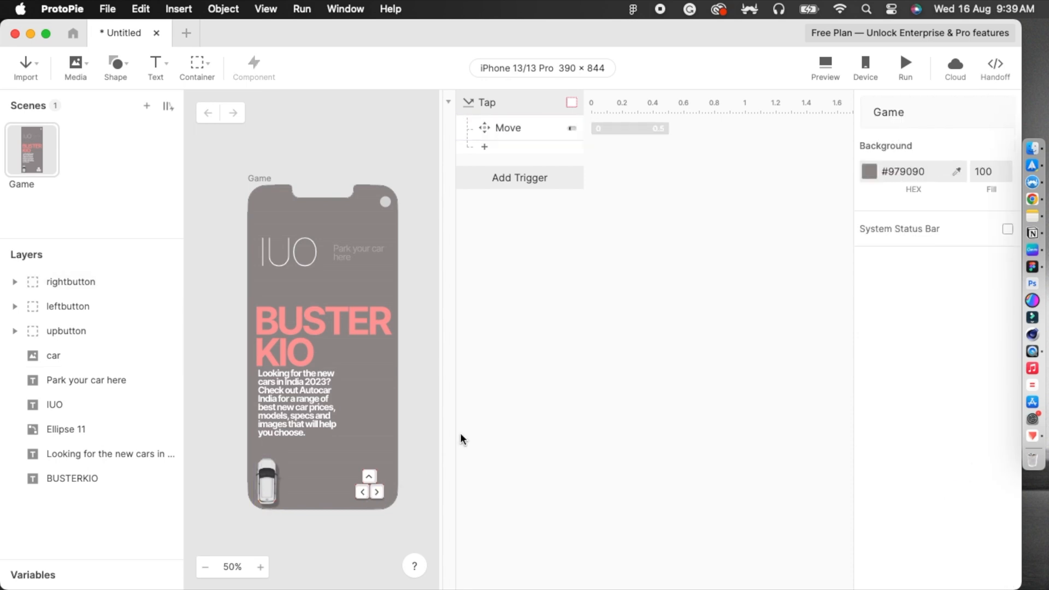
{"action": "left_click", "coordinate": [377, 492]}
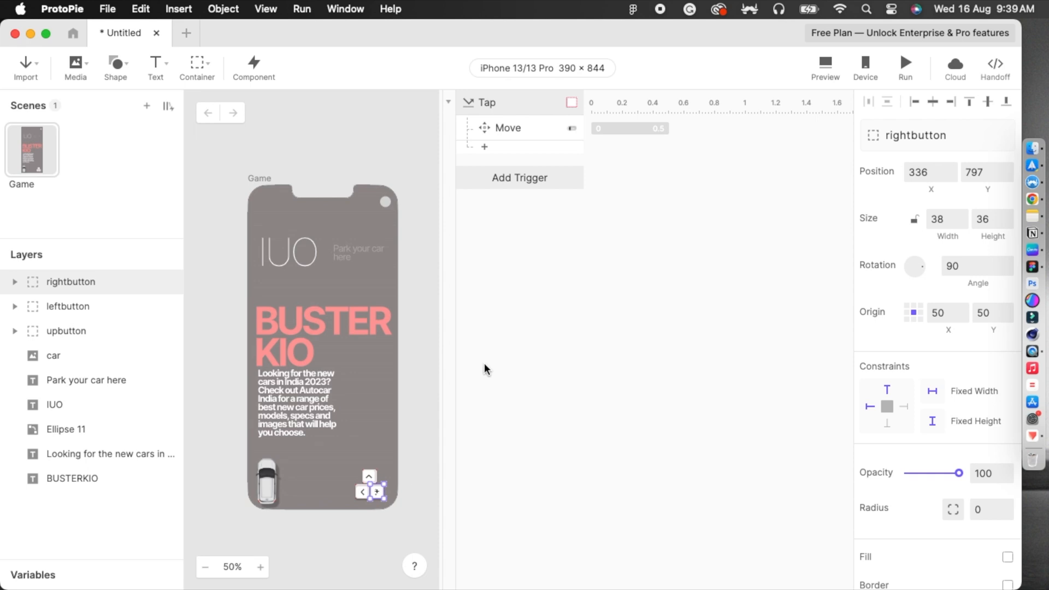
{"action": "left_click", "coordinate": [503, 180]}
{"action": "left_click", "coordinate": [495, 220]}
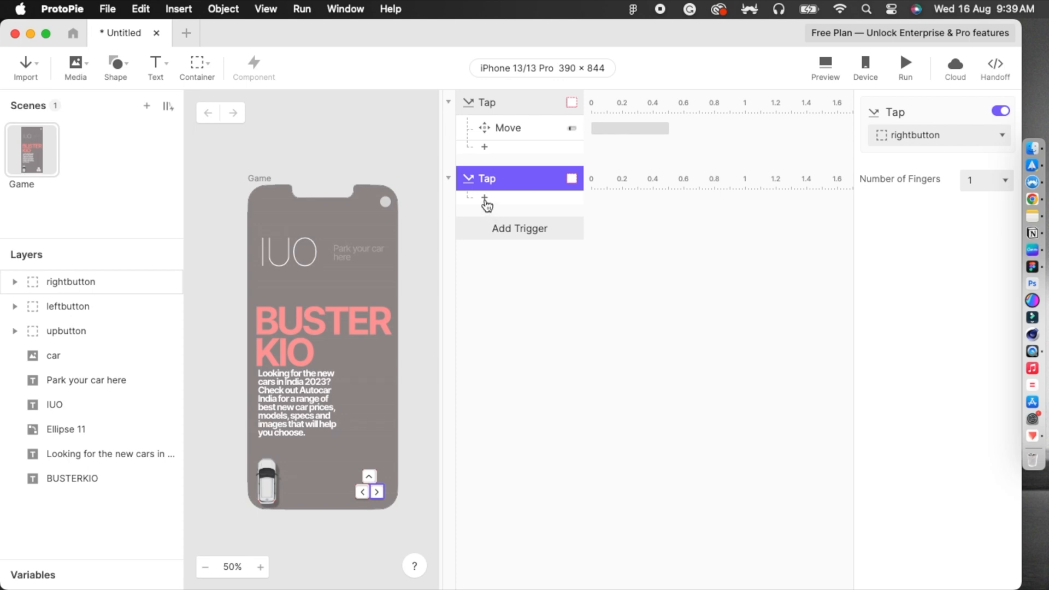
Add a Move response for car to the rightbutton Tap, using Move By with X 60 and a duration of 0.5
{"action": "left_click", "coordinate": [485, 202]}
{"action": "left_click", "coordinate": [495, 217]}
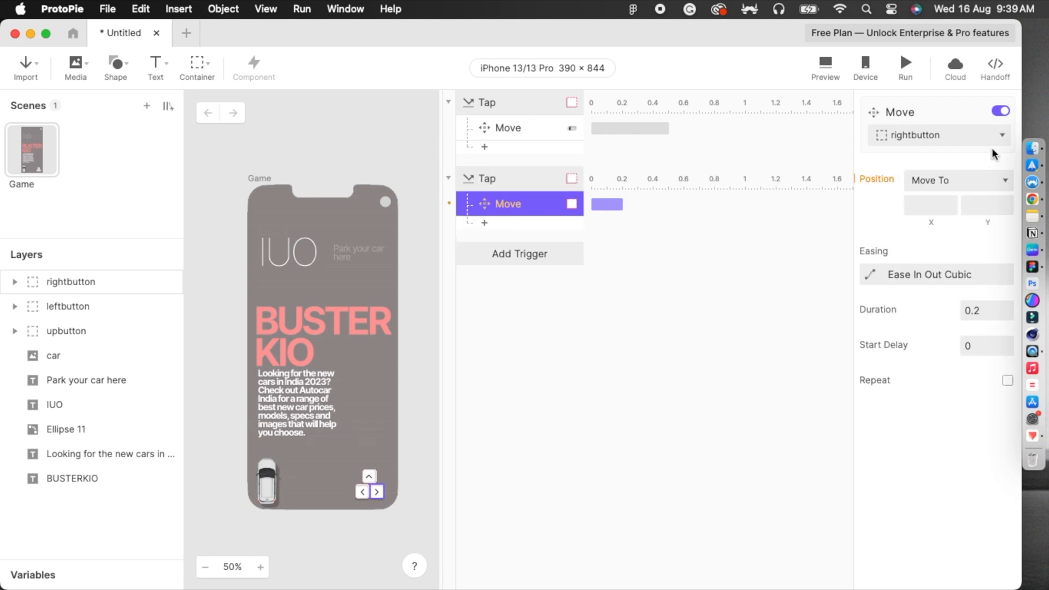
{"action": "left_click", "coordinate": [901, 137]}
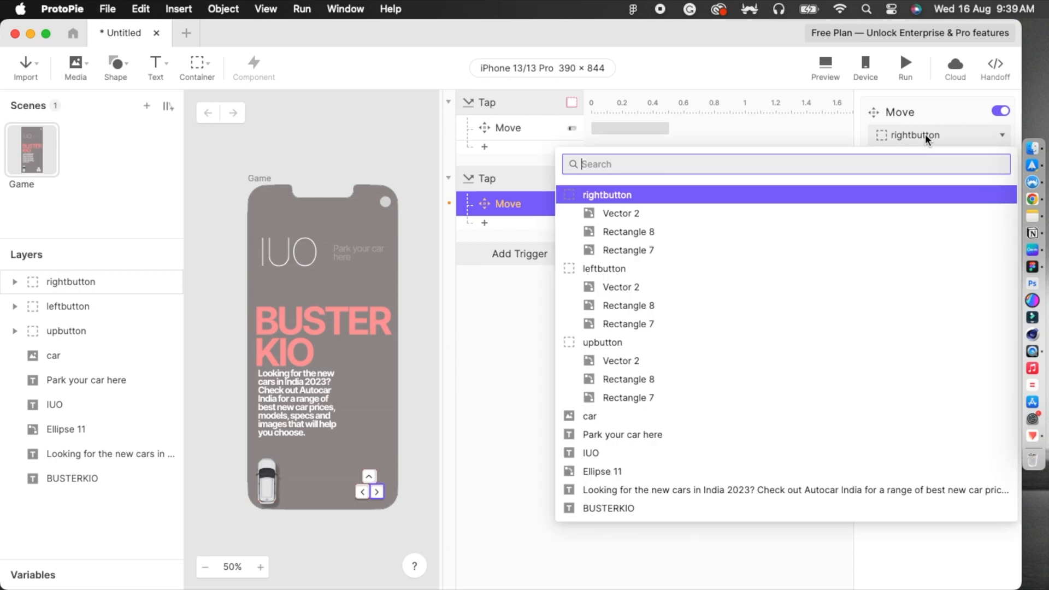
{"action": "left_click", "coordinate": [638, 418]}
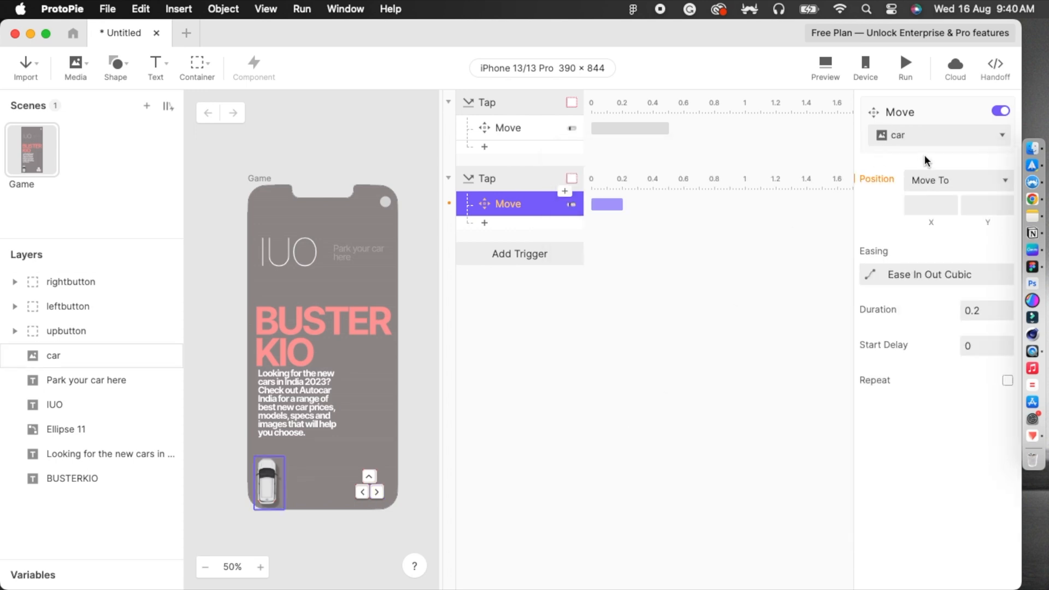
{"action": "left_click", "coordinate": [978, 181]}
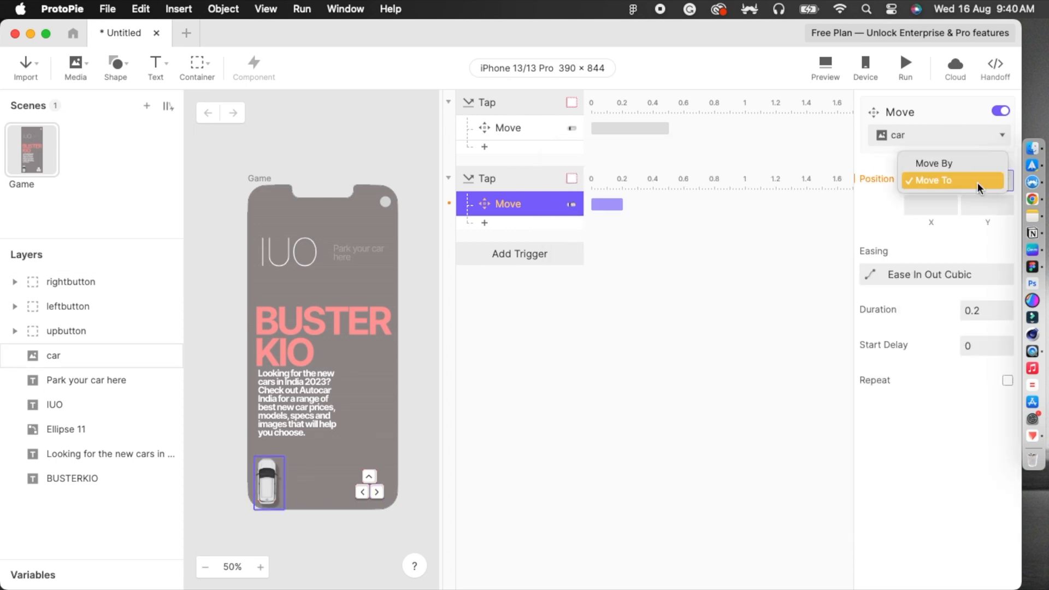
{"action": "left_click", "coordinate": [948, 165]}
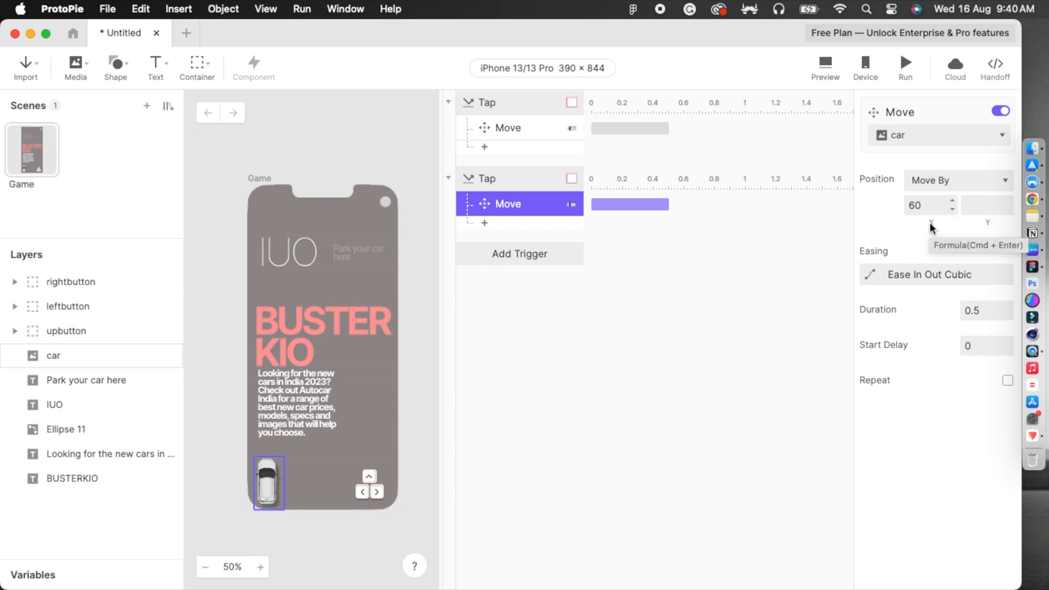
Preview the prototype, test the car's movement by alternating the up and right arrows, and close the preview
{"action": "left_click", "coordinate": [837, 61]}
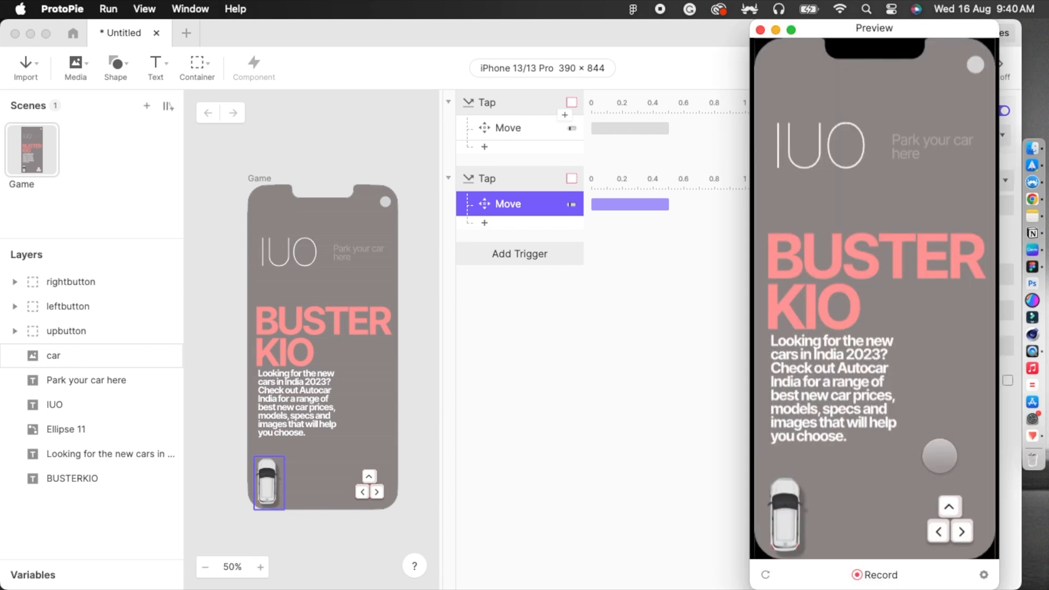
{"action": "left_click", "coordinate": [949, 506]}
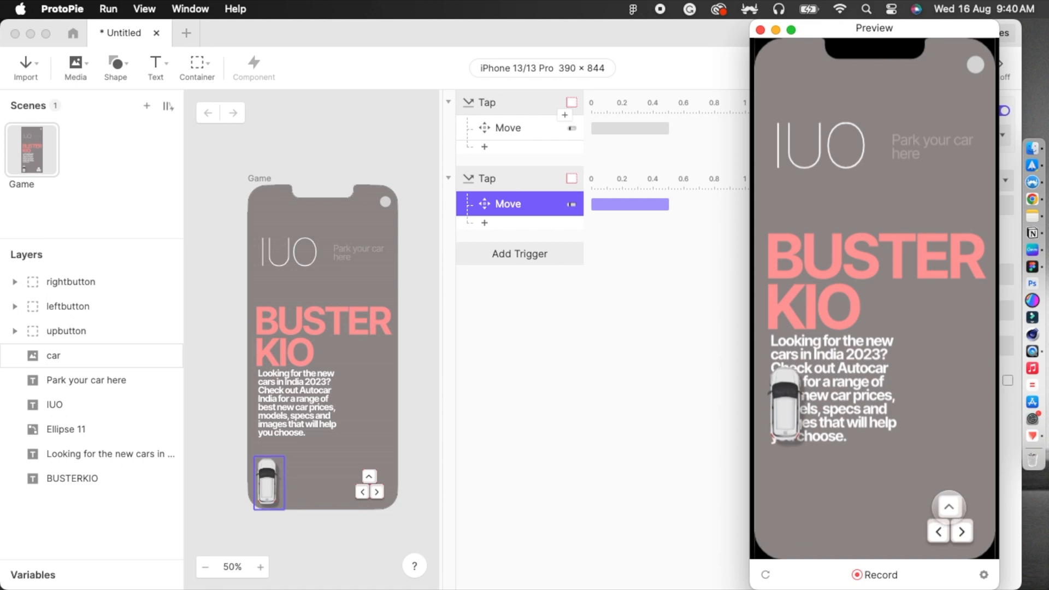
{"action": "left_click", "coordinate": [961, 532]}
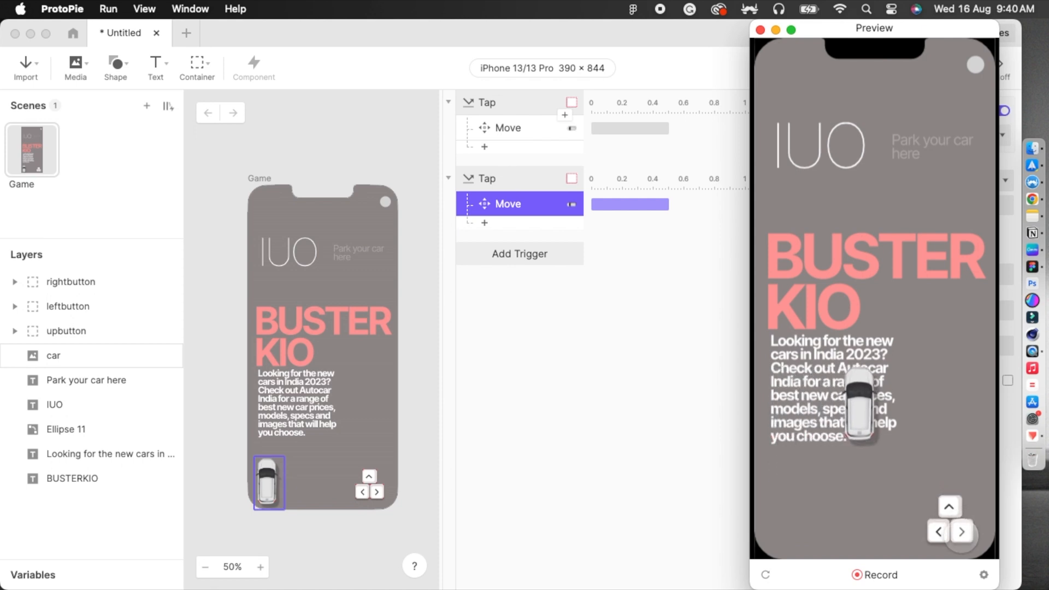
{"action": "left_click", "coordinate": [949, 507]}
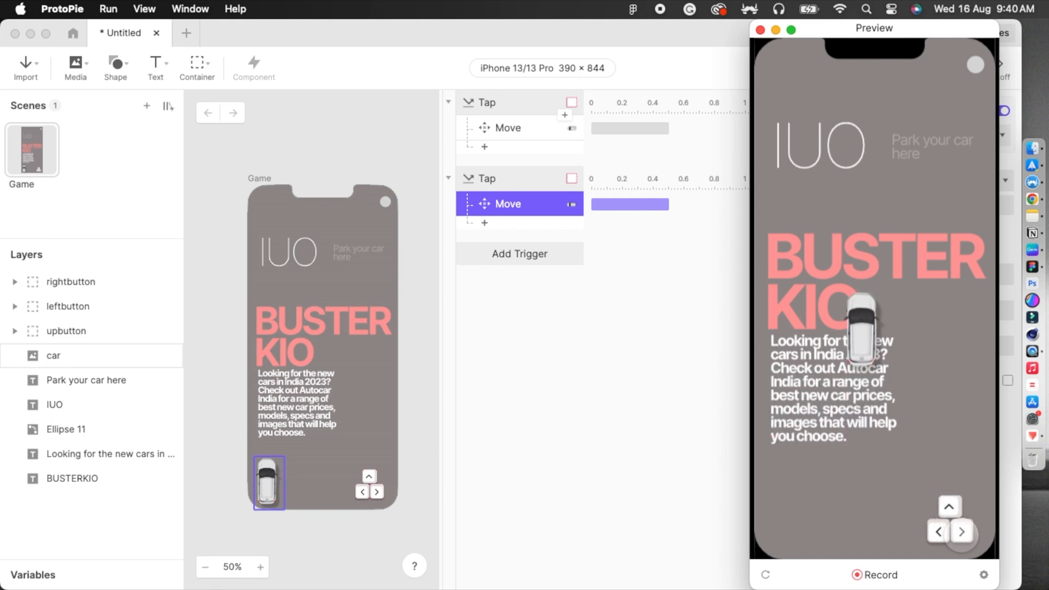
{"action": "left_click", "coordinate": [962, 531]}
{"action": "left_click", "coordinate": [949, 507]}
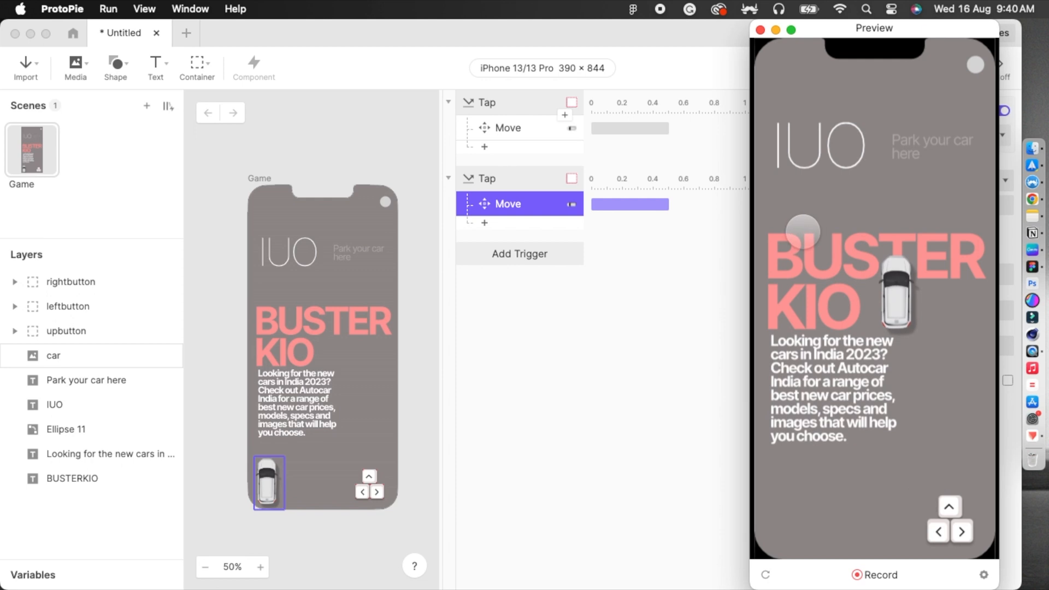
{"action": "left_click", "coordinate": [760, 29]}
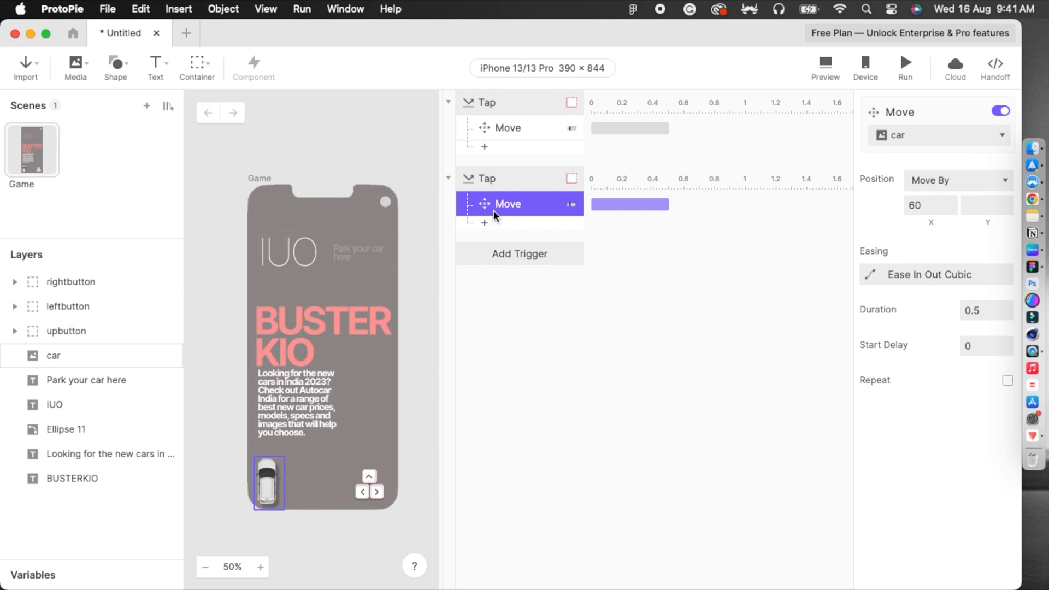
Replace the Move response under the rightbutton Tap with a Rotate response that rotates car by 30 clockwise
{"action": "key", "text": "BackSpace"}
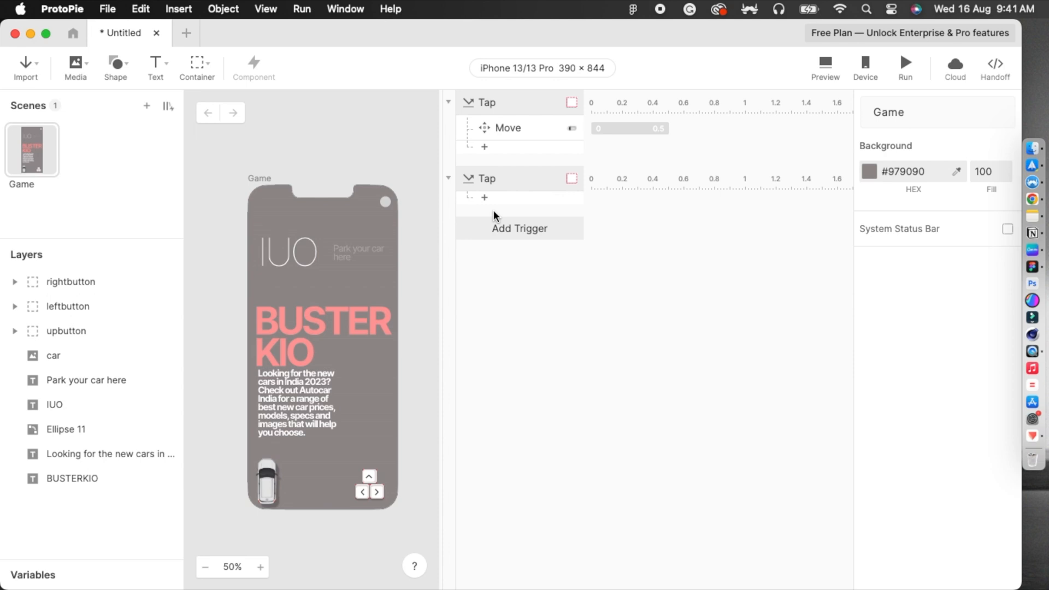
{"action": "left_click", "coordinate": [479, 186]}
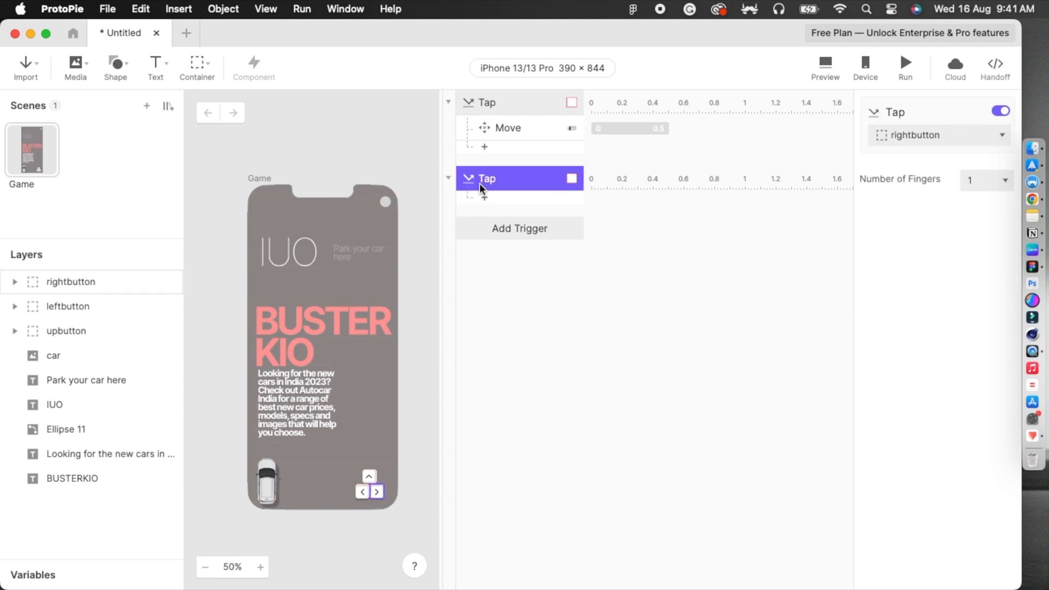
{"action": "left_click", "coordinate": [484, 198]}
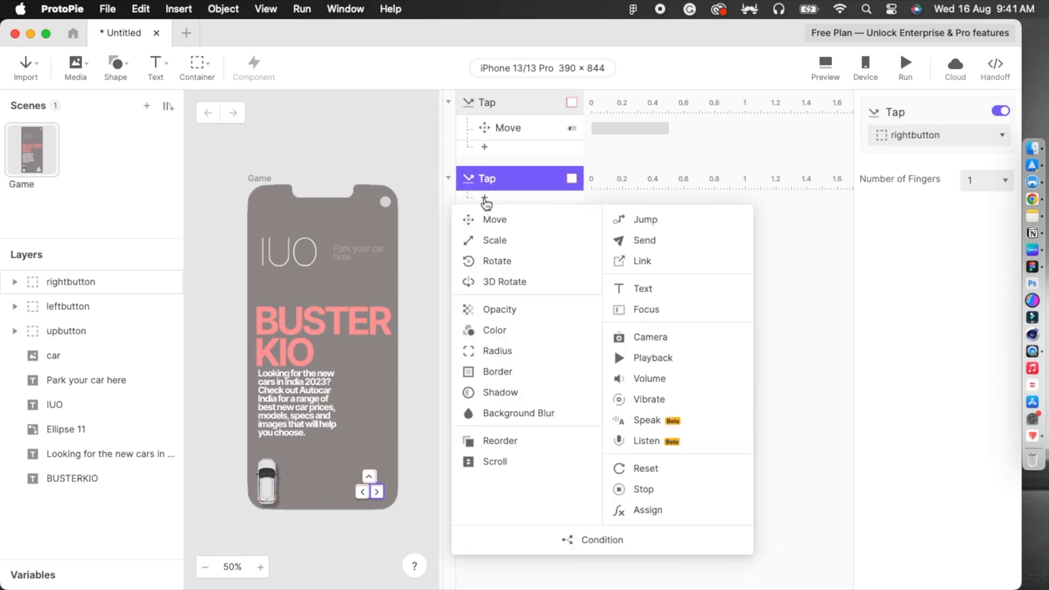
{"action": "left_click", "coordinate": [494, 259]}
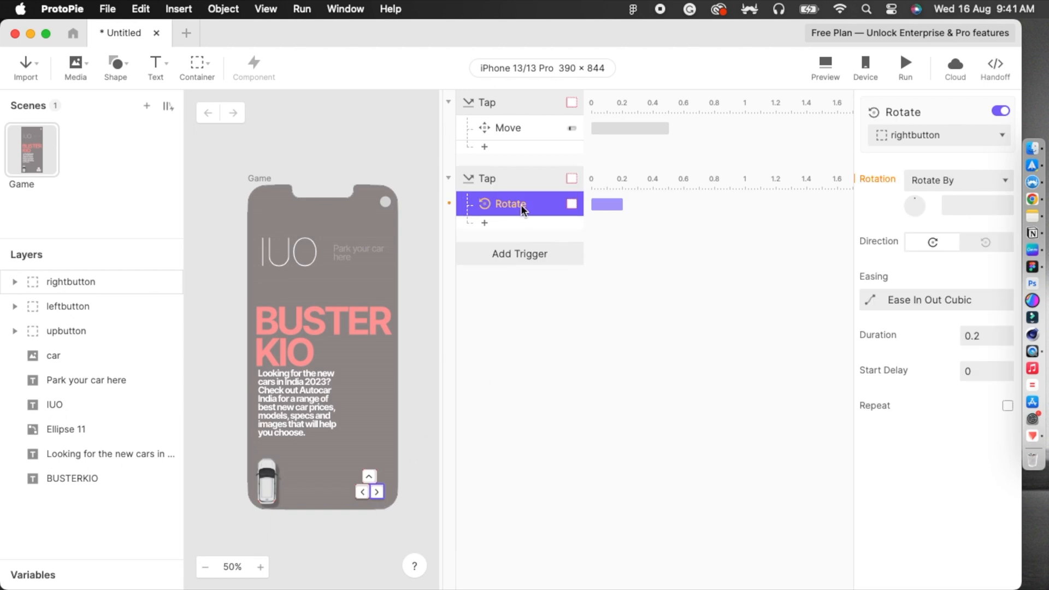
{"action": "left_click", "coordinate": [922, 134]}
{"action": "left_click", "coordinate": [614, 418]}
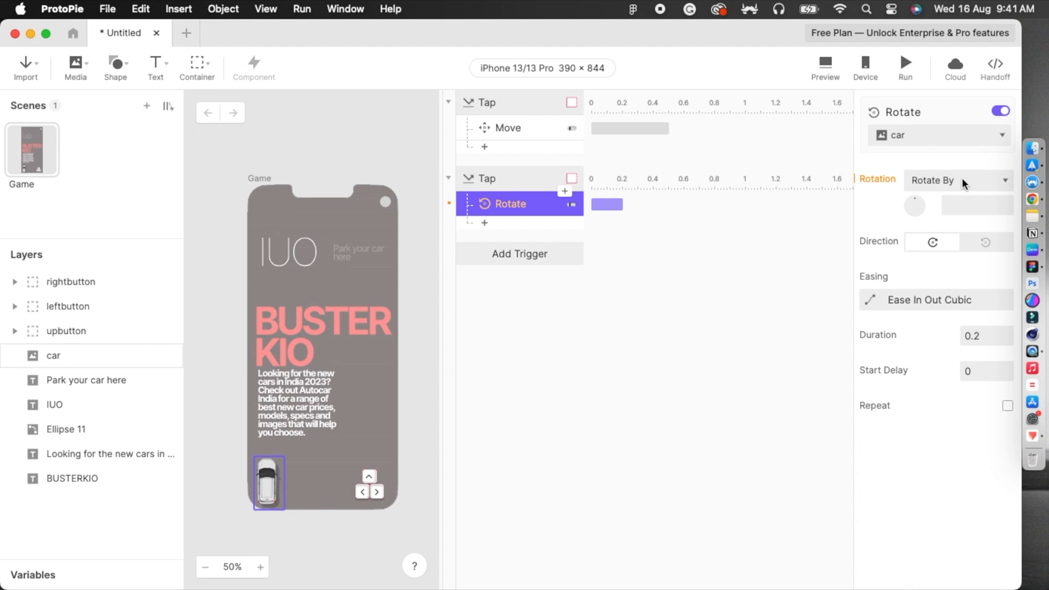
{"action": "left_click", "coordinate": [958, 202]}
{"action": "type", "text": "30"}
{"action": "key", "text": "Return"}
Preview the car's rotation by tapping the right arrow, and close the preview
{"action": "left_click", "coordinate": [825, 64]}
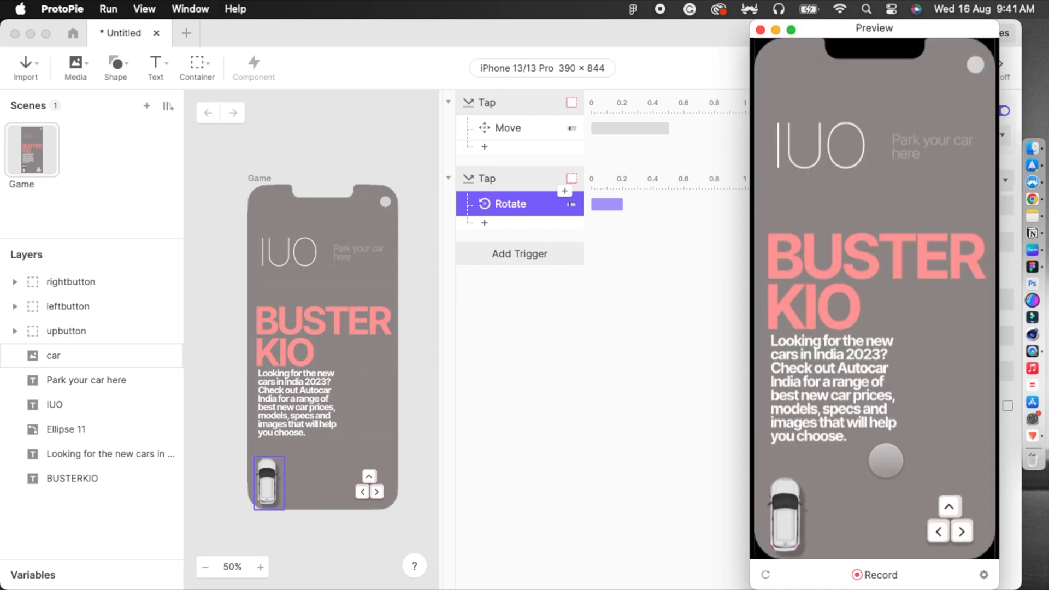
{"action": "left_click", "coordinate": [962, 517]}
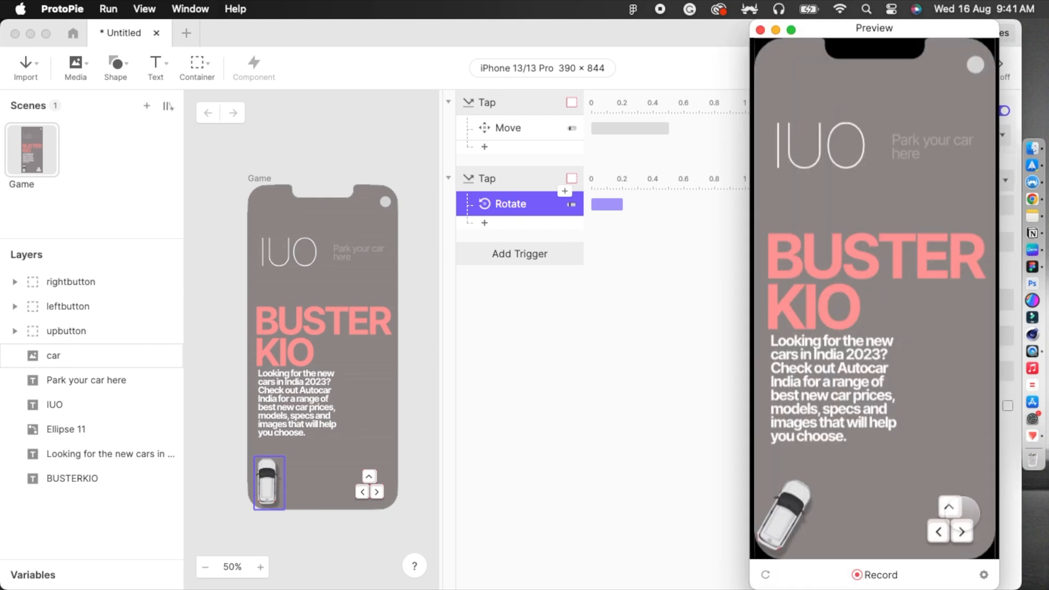
{"action": "left_click", "coordinate": [760, 30]}
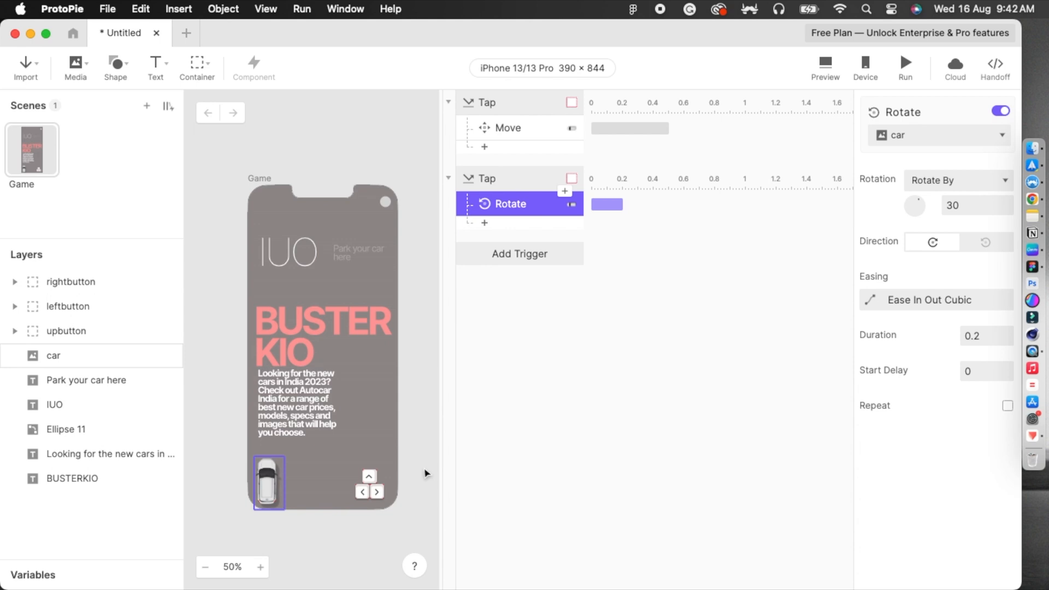
Add a Move response for car below Rotate in the rightbutton Tap, using Move By with X 60
{"action": "left_click", "coordinate": [486, 226]}
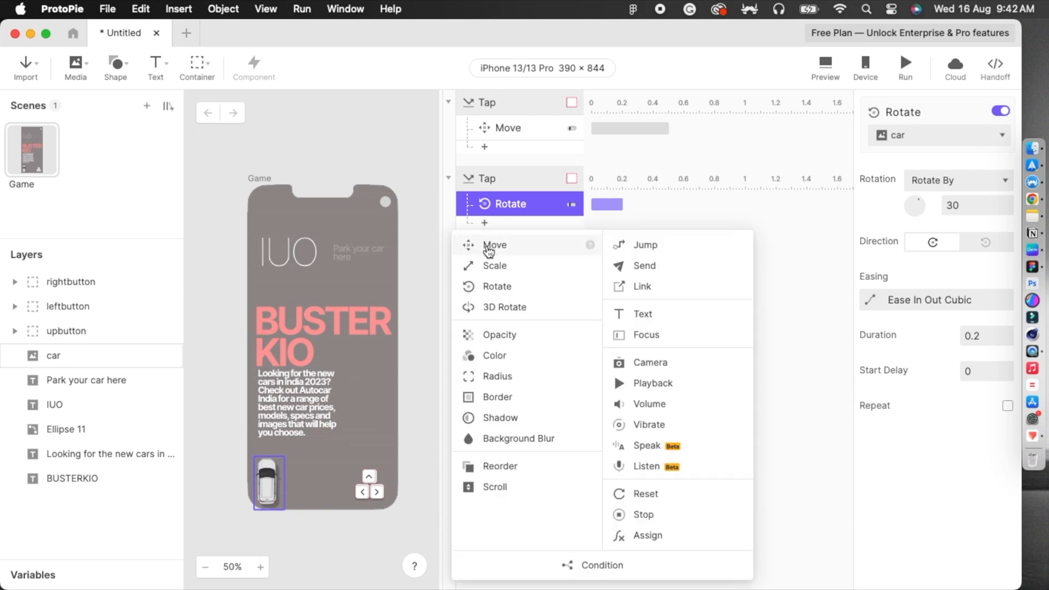
{"action": "left_click", "coordinate": [488, 241]}
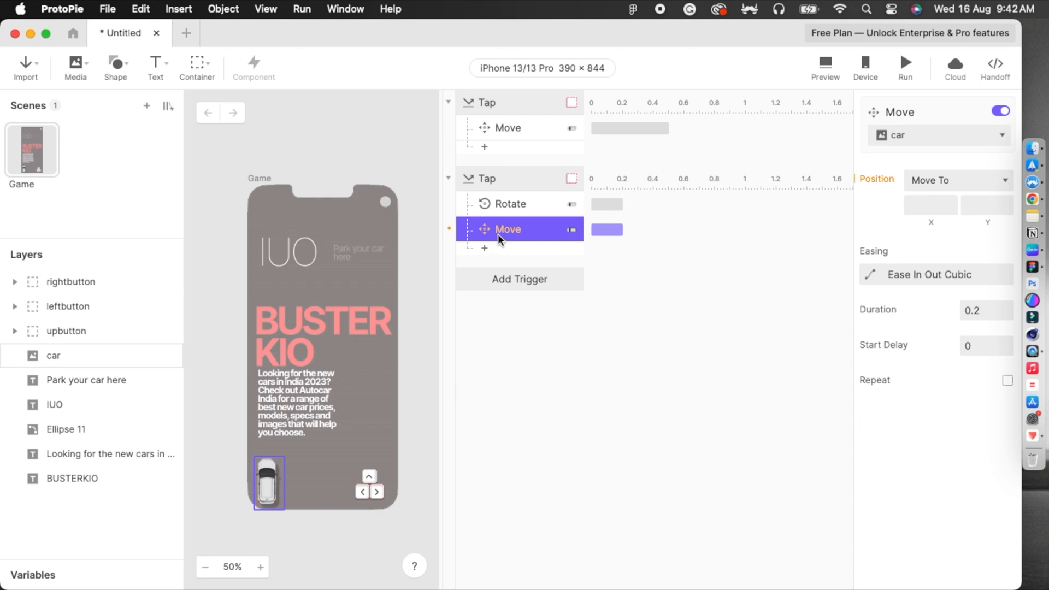
{"action": "left_click", "coordinate": [993, 183]}
{"action": "left_click", "coordinate": [976, 163]}
{"action": "left_click", "coordinate": [927, 206]}
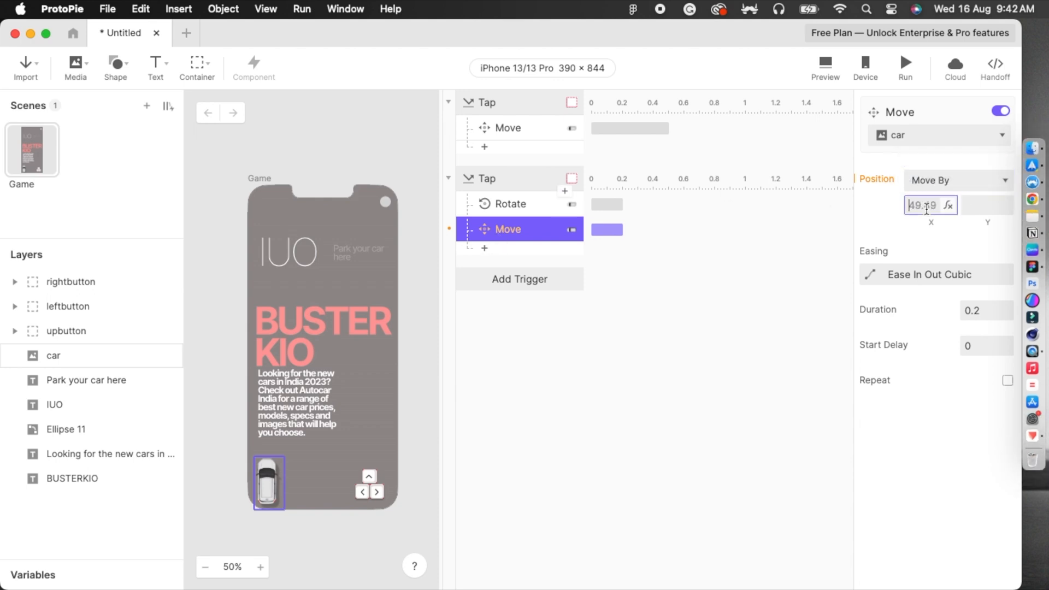
{"action": "type", "text": "60"}
{"action": "key", "text": "Return"}
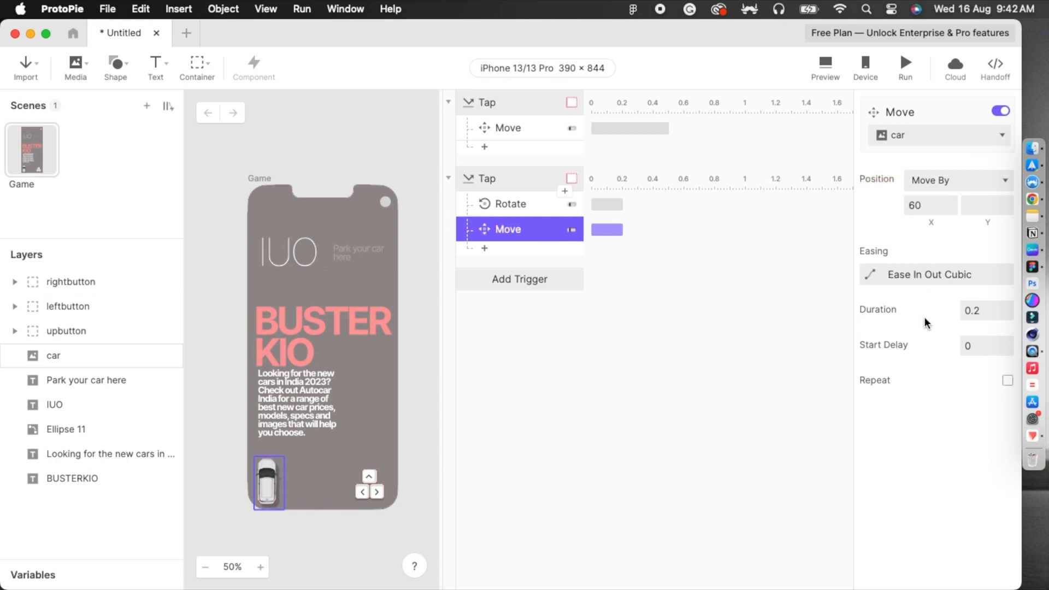
Set the duration of the rightbutton Tap's Move response to 0.5
{"action": "key", "text": "BackSpace"}
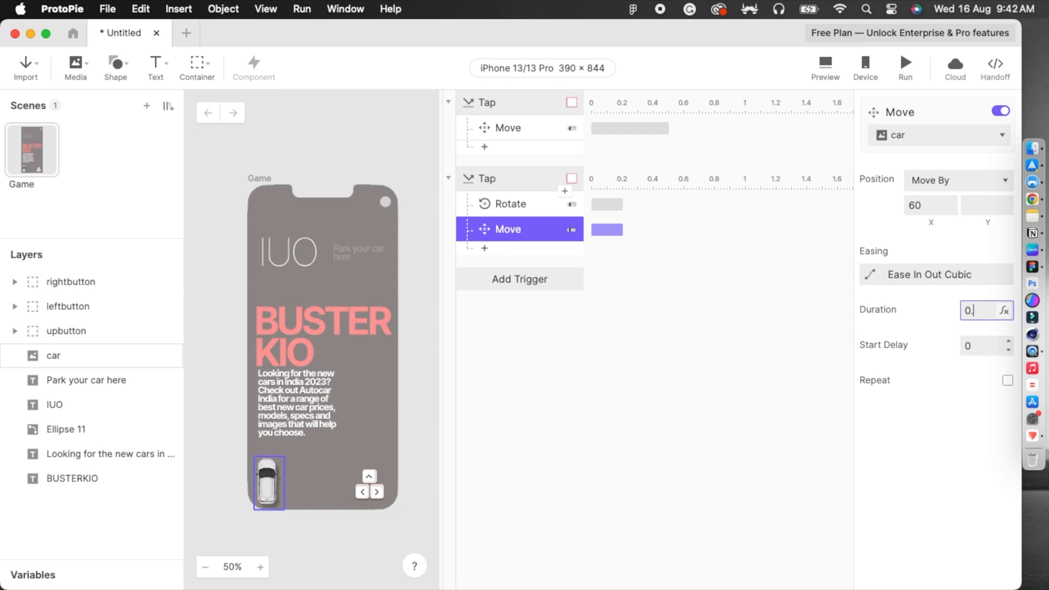
{"action": "type", "text": "5"}
{"action": "key", "text": "Return"}
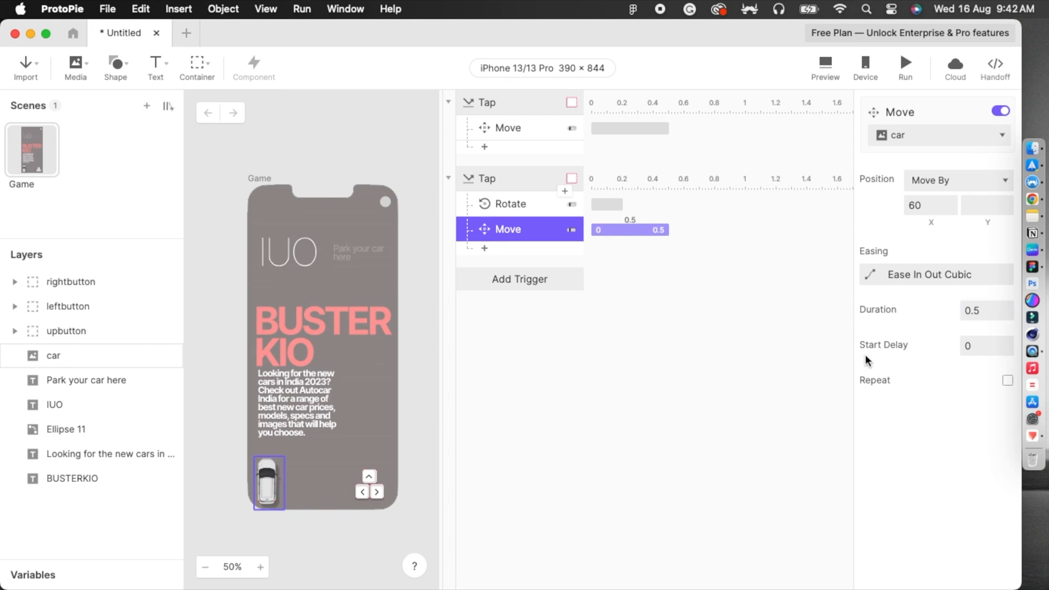
{"action": "left_click", "coordinate": [670, 405]}
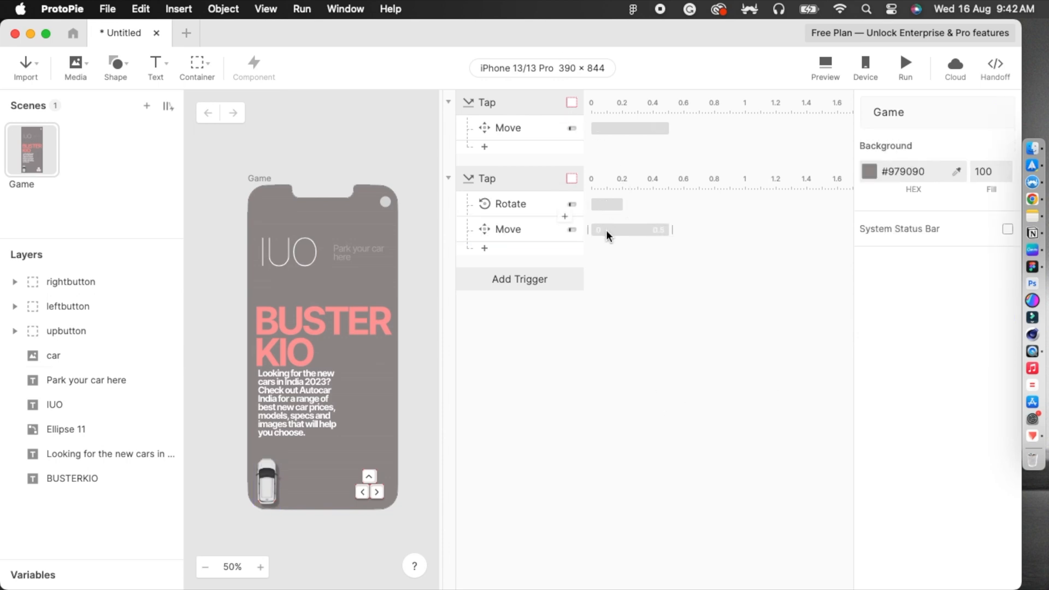
Try a start delay of 0.2 on the rightbutton Tap's Move response, and return its start to 0
{"action": "left_click", "coordinate": [601, 227]}
{"action": "left_click", "coordinate": [610, 310]}
{"action": "left_click_drag", "start_coordinate": [602, 230], "coordinate": [638, 227]}
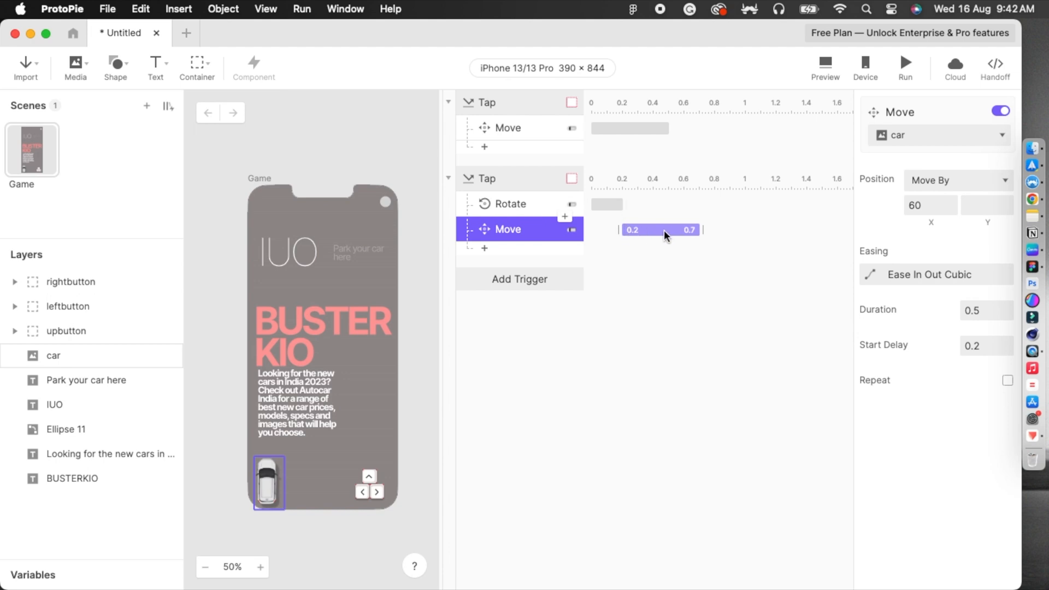
{"action": "left_click_drag", "start_coordinate": [663, 231], "coordinate": [630, 227]}
{"action": "left_click", "coordinate": [592, 332]}
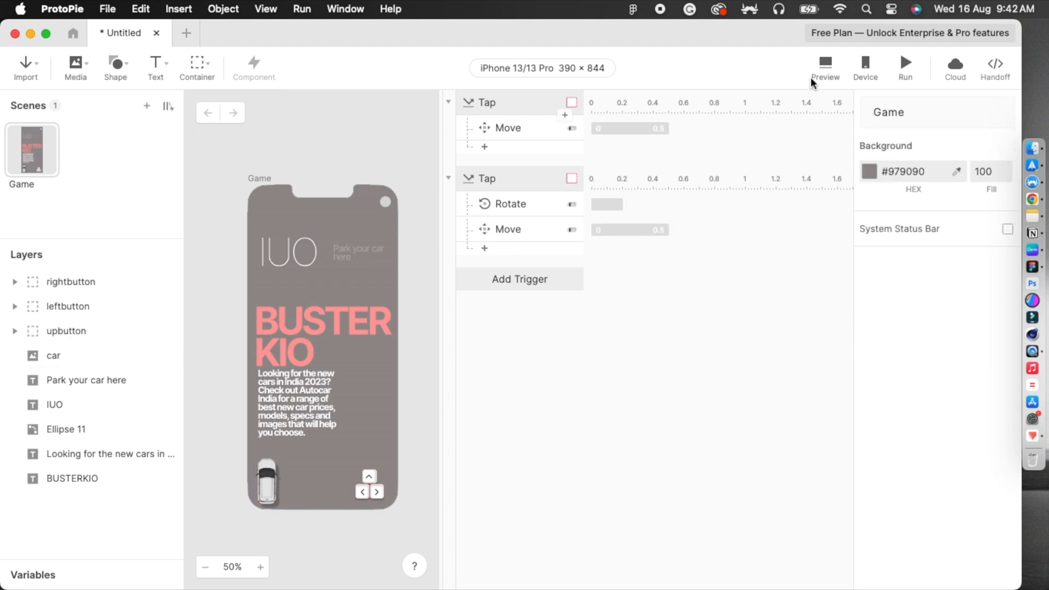
Preview the combined rotation and movement by tapping the up and right arrows, and close the preview
{"action": "left_click", "coordinate": [825, 68]}
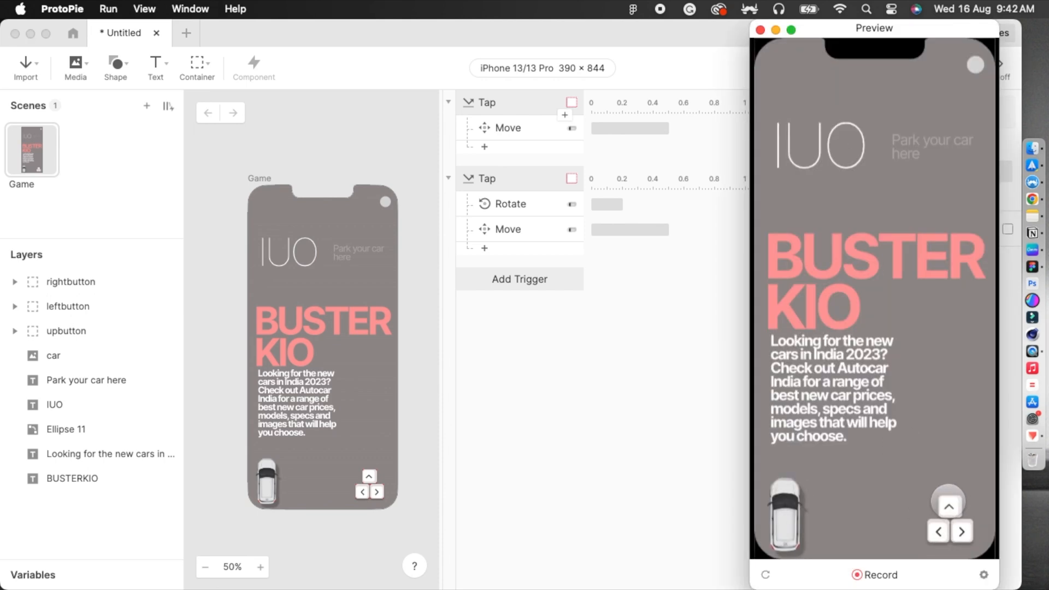
{"action": "left_click", "coordinate": [948, 506]}
{"action": "left_click", "coordinate": [965, 532]}
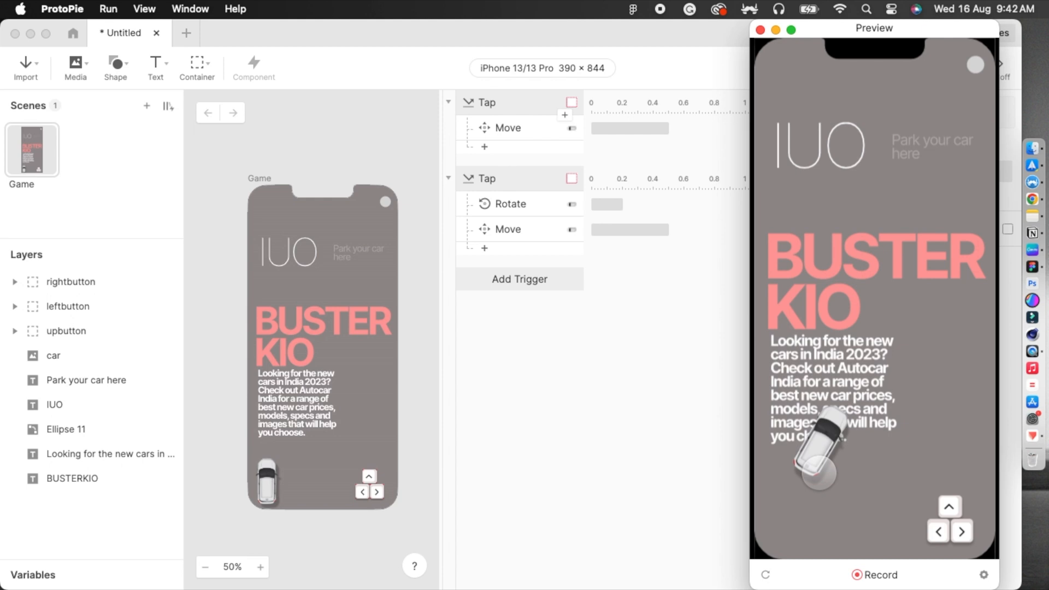
{"action": "left_click", "coordinate": [760, 29]}
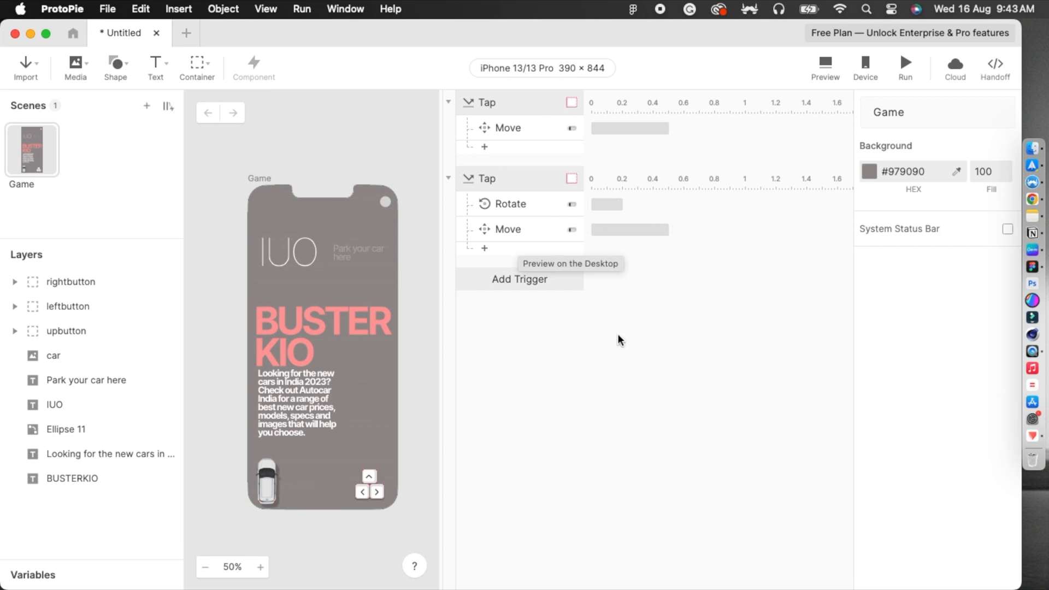
Add a second Rotate response for car below Move in the rightbutton Tap, using Rotate By -30 and starting at about 0.4
{"action": "left_click", "coordinate": [485, 249]}
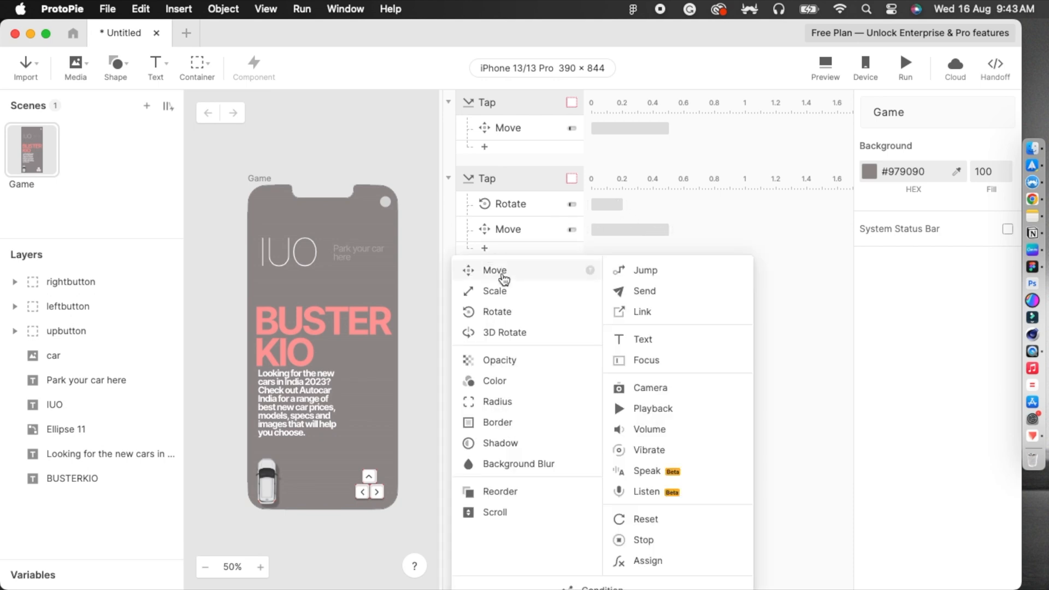
{"action": "left_click", "coordinate": [497, 311]}
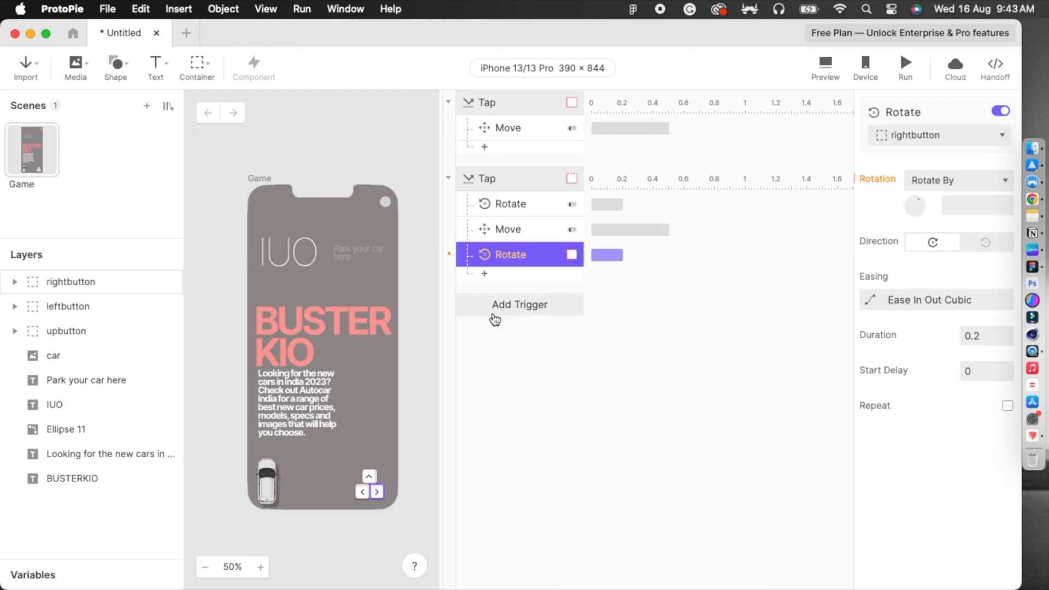
{"action": "left_click", "coordinate": [926, 137]}
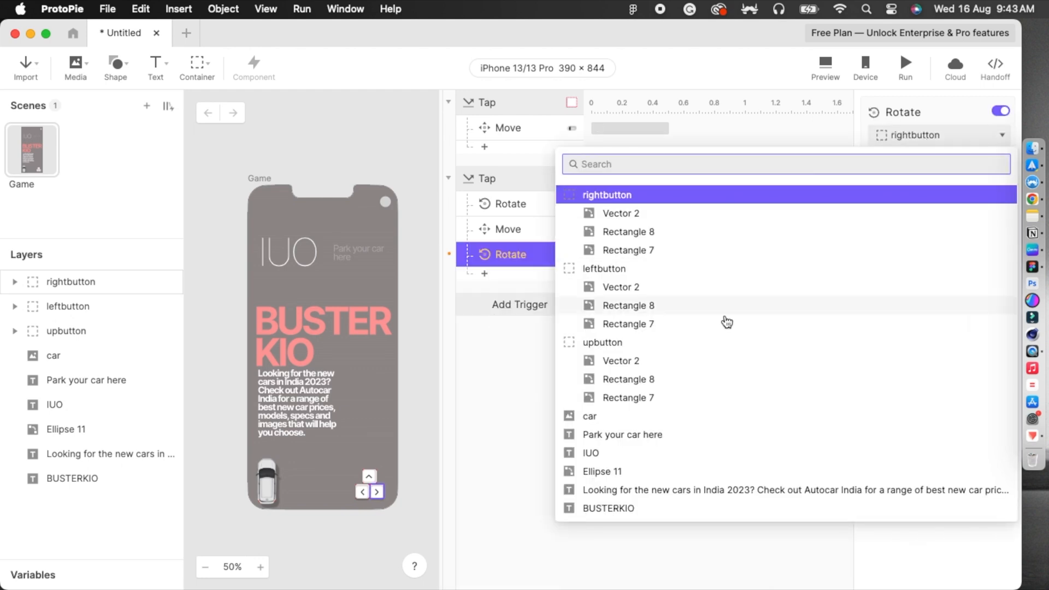
{"action": "left_click", "coordinate": [621, 414]}
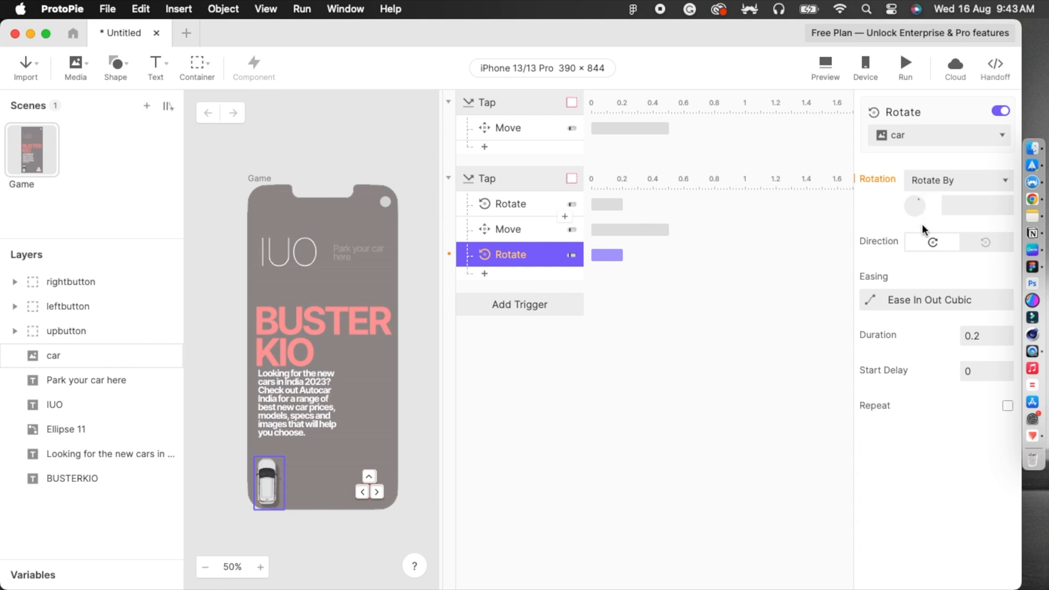
{"action": "left_click", "coordinate": [966, 206]}
{"action": "type", "text": "-3"}
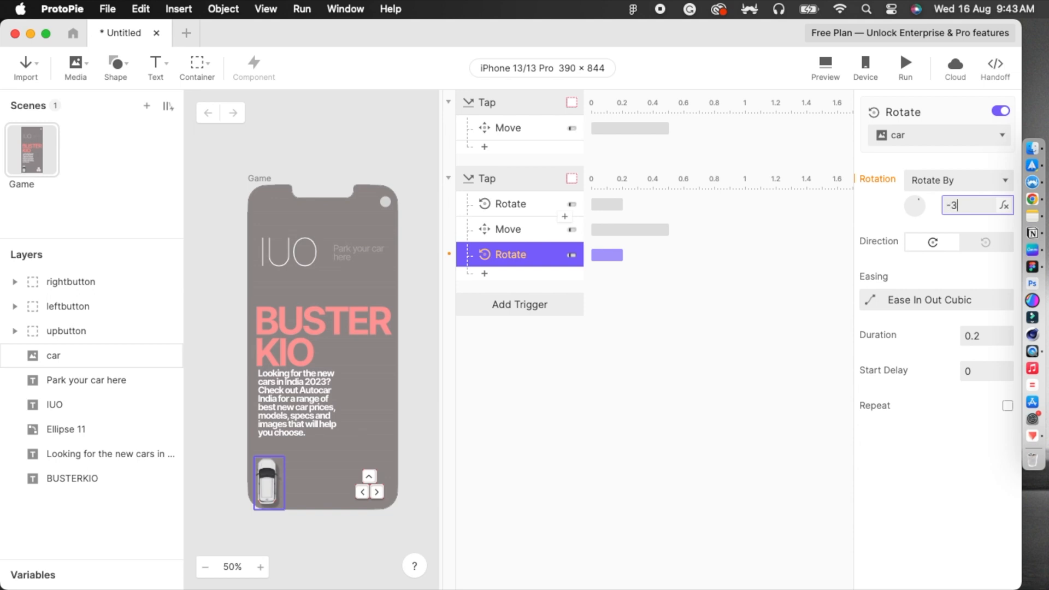
{"action": "type", "text": "0"}
{"action": "key", "text": "Return"}
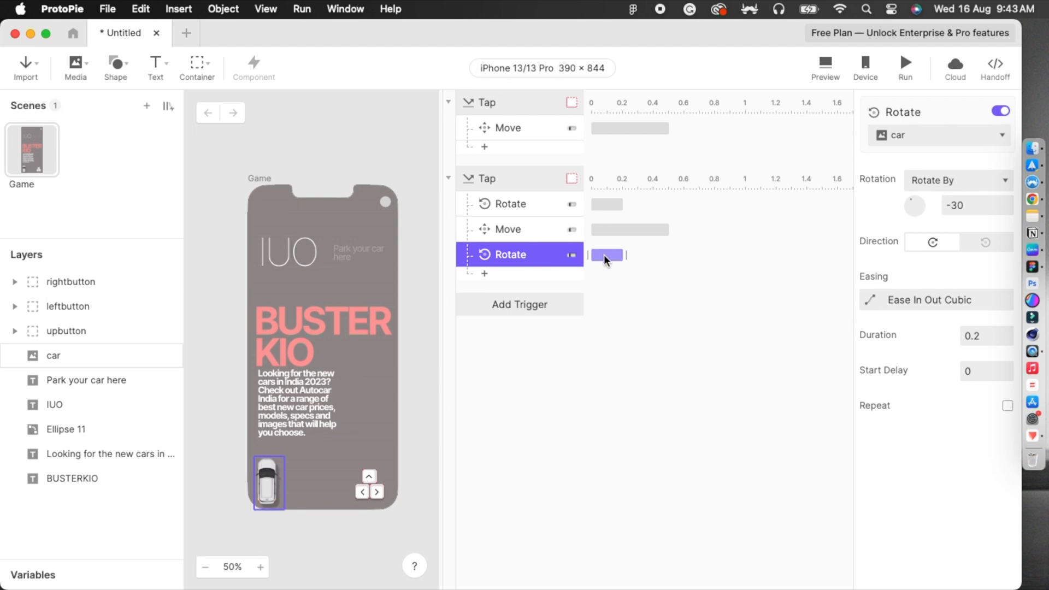
{"action": "left_click_drag", "start_coordinate": [604, 255], "coordinate": [664, 259]}
{"action": "left_click", "coordinate": [656, 402]}
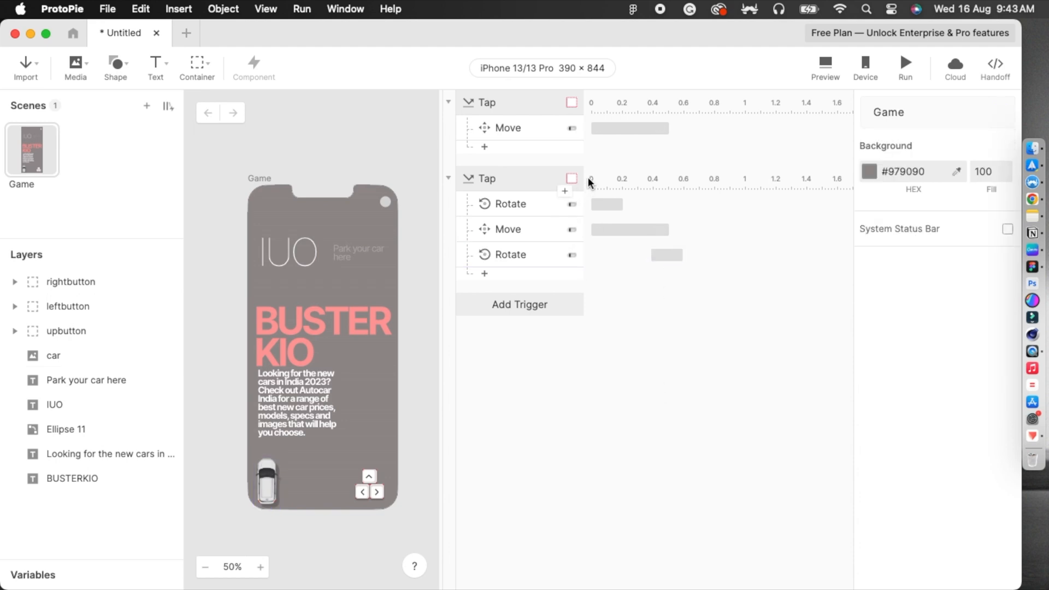
Preview the right turn by alternately tapping the game's up and right arrows, and close the preview
{"action": "left_click", "coordinate": [823, 61]}
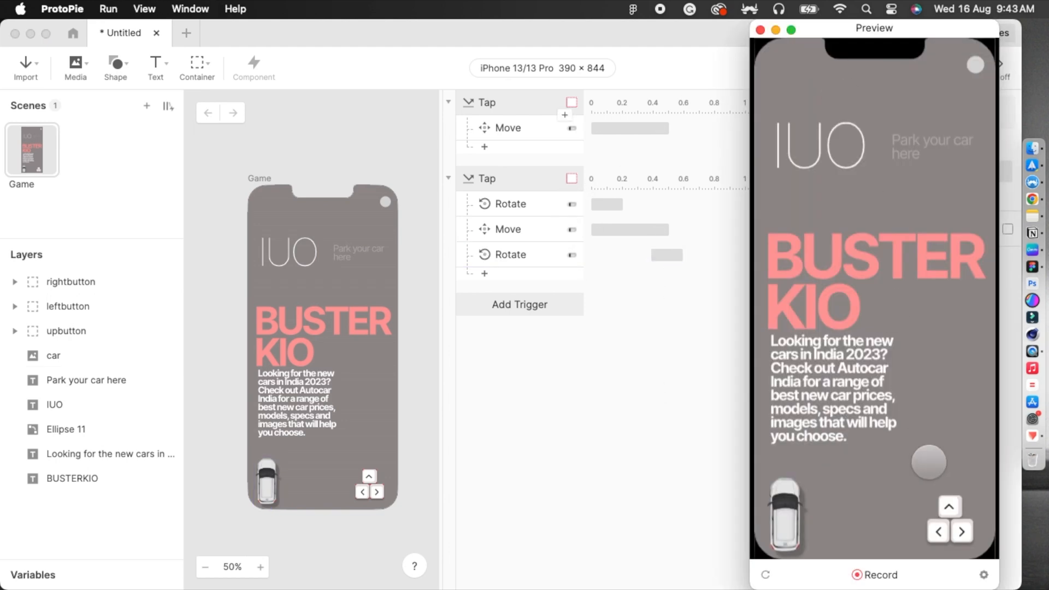
{"action": "left_click", "coordinate": [950, 506]}
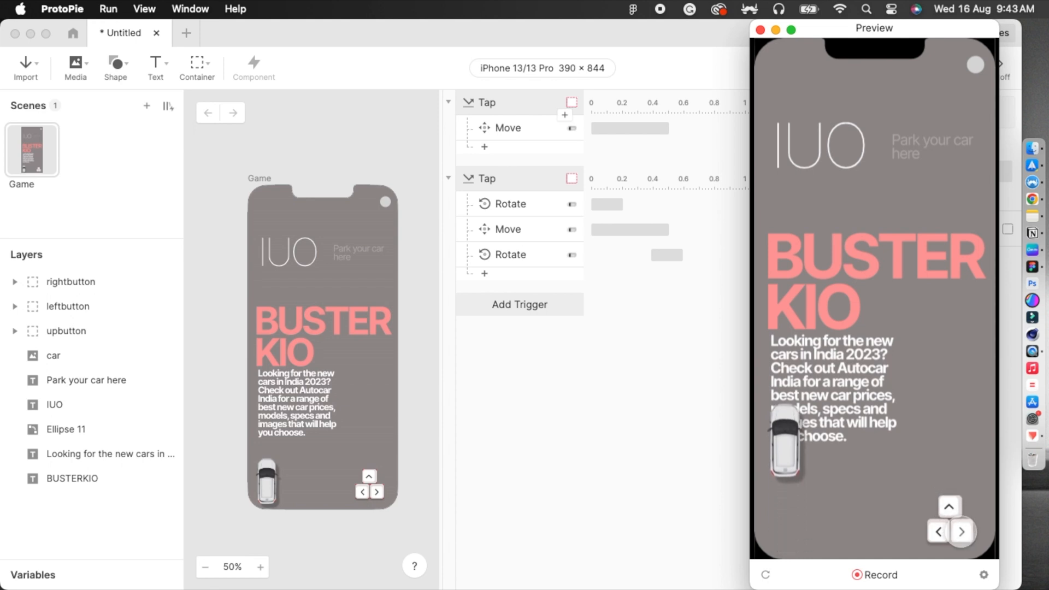
{"action": "left_click", "coordinate": [962, 531]}
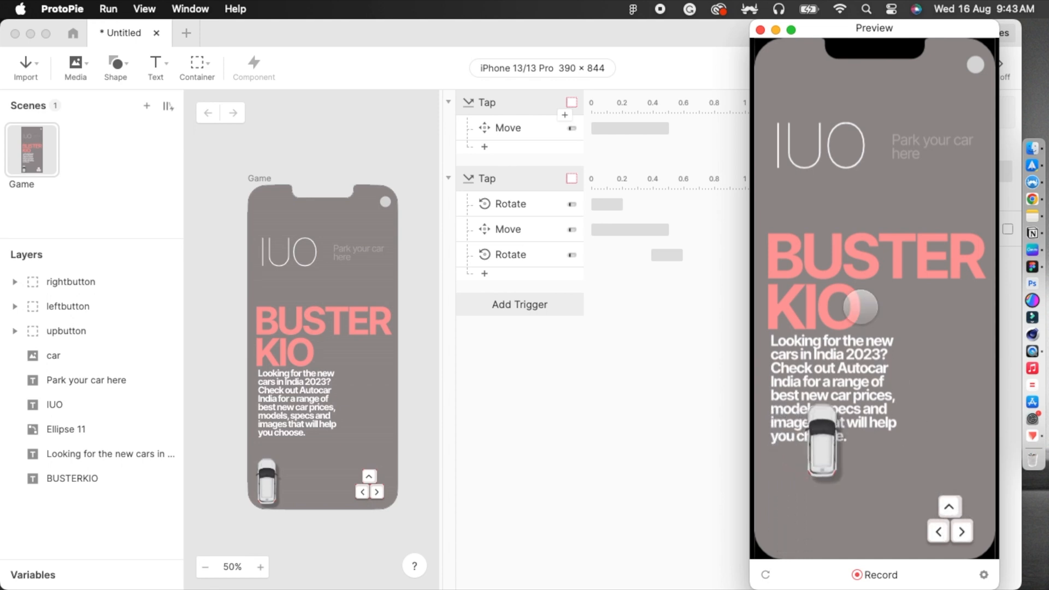
{"action": "left_click", "coordinate": [949, 505]}
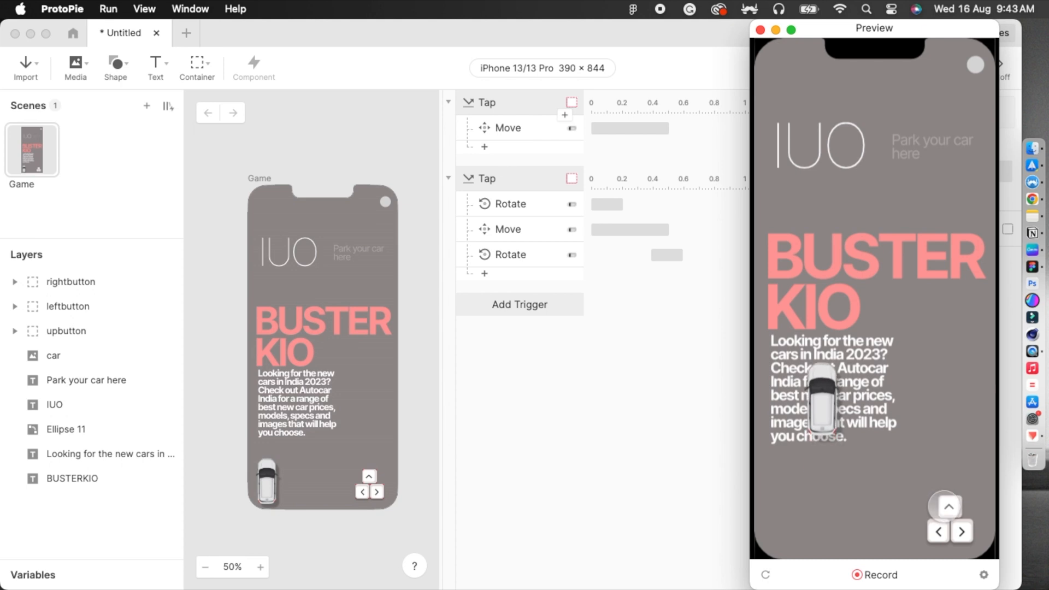
{"action": "left_click", "coordinate": [962, 532]}
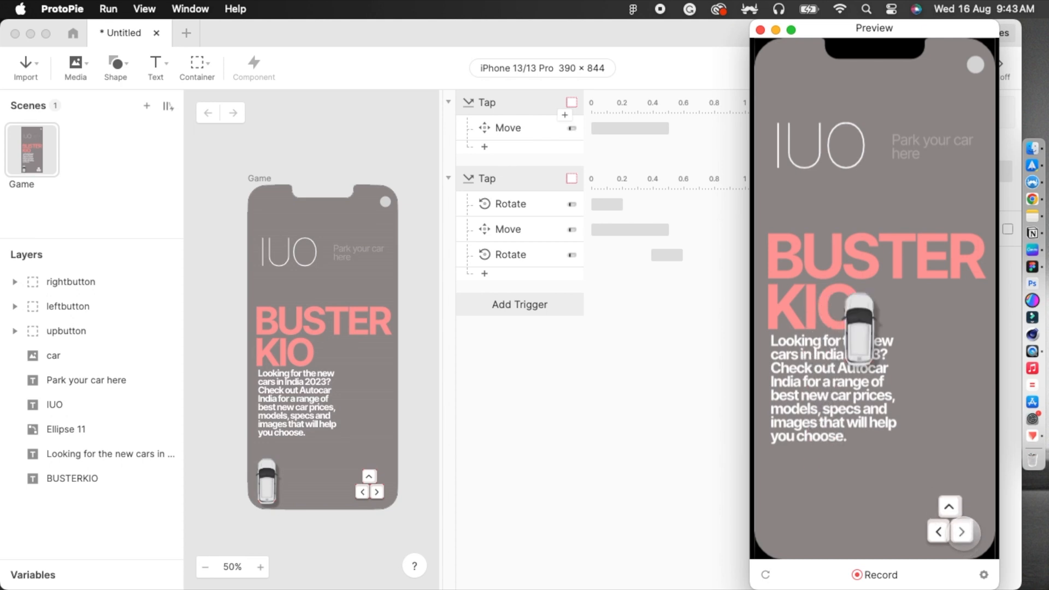
{"action": "left_click", "coordinate": [760, 30]}
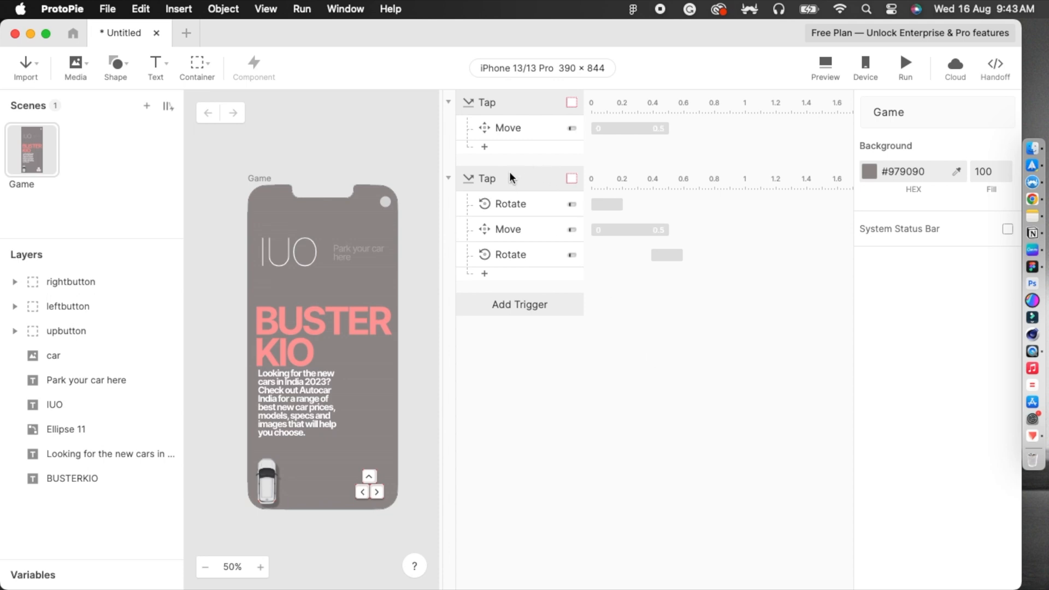
Add a Tap trigger for the leftbutton layer
{"action": "left_click", "coordinate": [490, 179]}
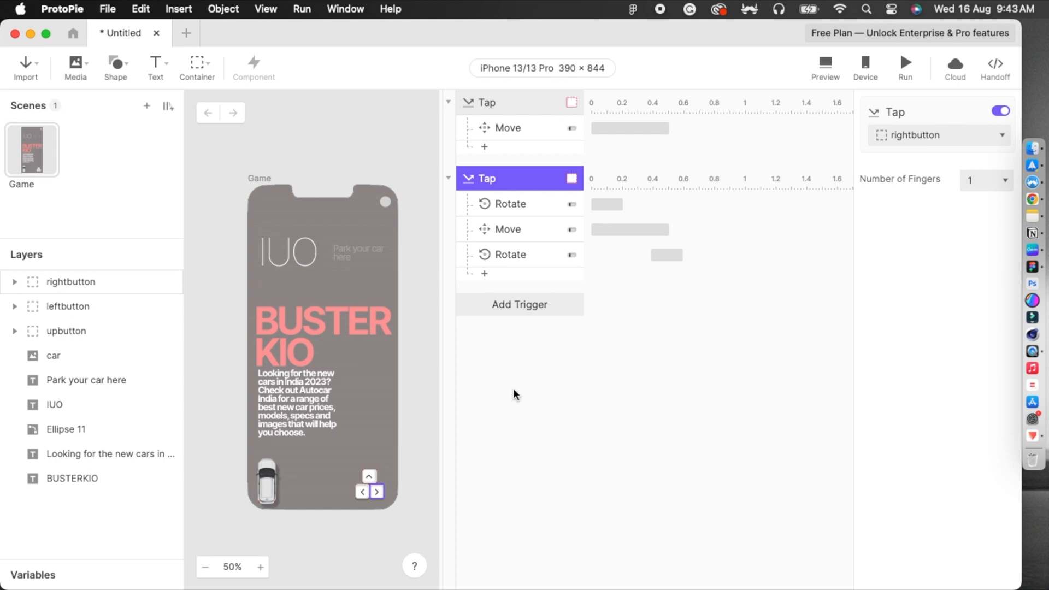
{"action": "left_click", "coordinate": [363, 492]}
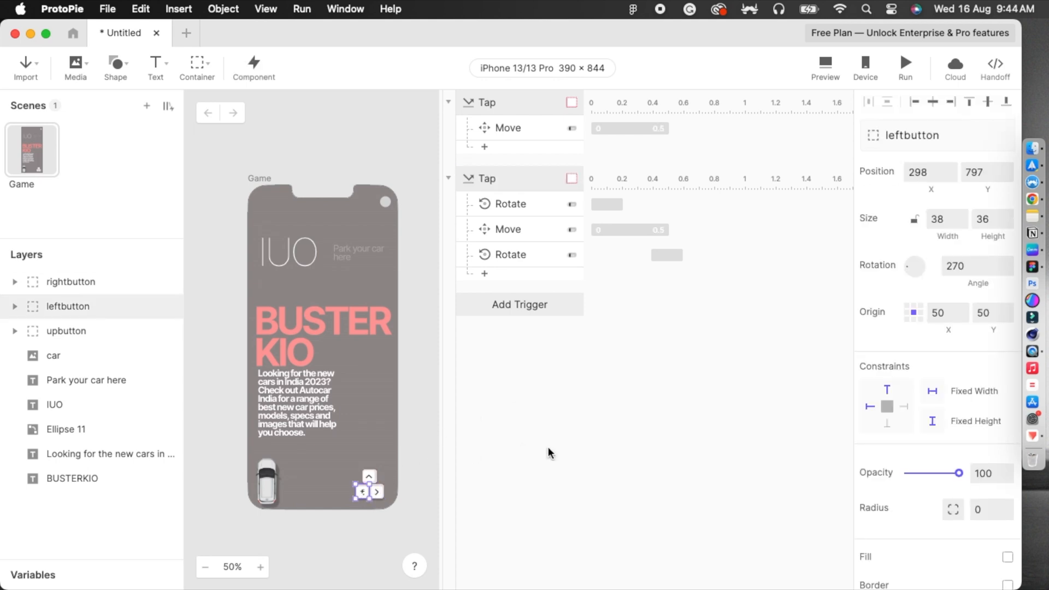
{"action": "left_click", "coordinate": [547, 447]}
{"action": "left_click", "coordinate": [362, 491]}
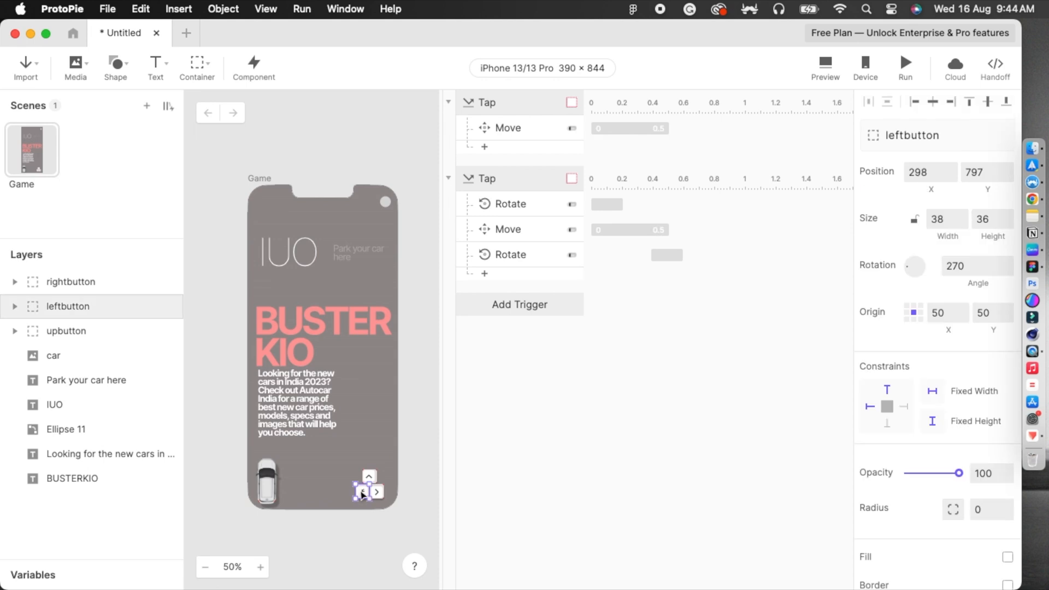
{"action": "left_click", "coordinate": [512, 316]}
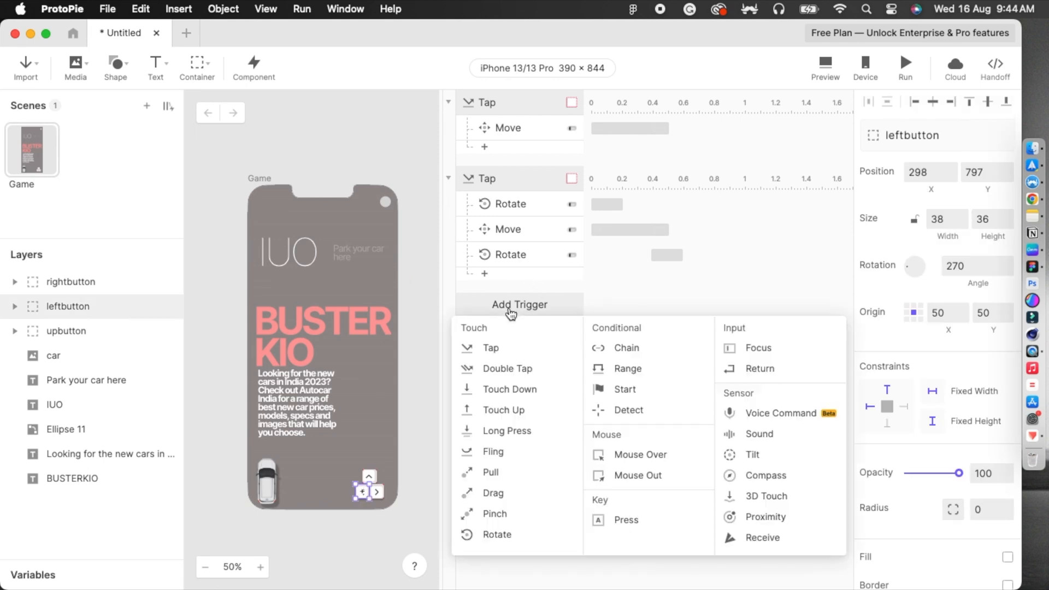
{"action": "left_click", "coordinate": [494, 347]}
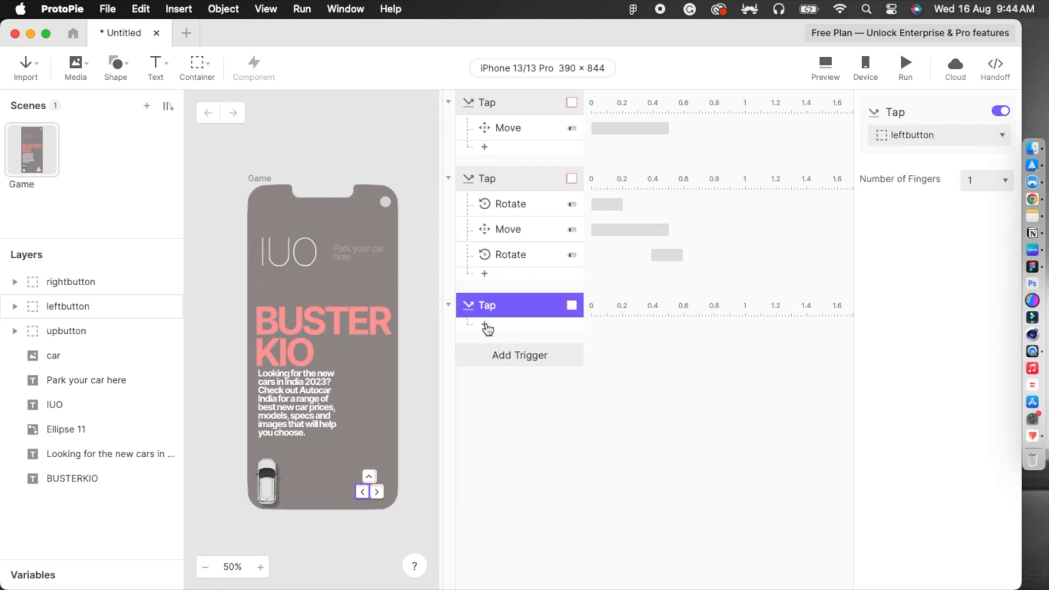
Add a Rotate response to the leftbutton Tap that targets car and uses Rotate By -30
{"action": "left_click", "coordinate": [484, 324]}
{"action": "left_click", "coordinate": [494, 148]}
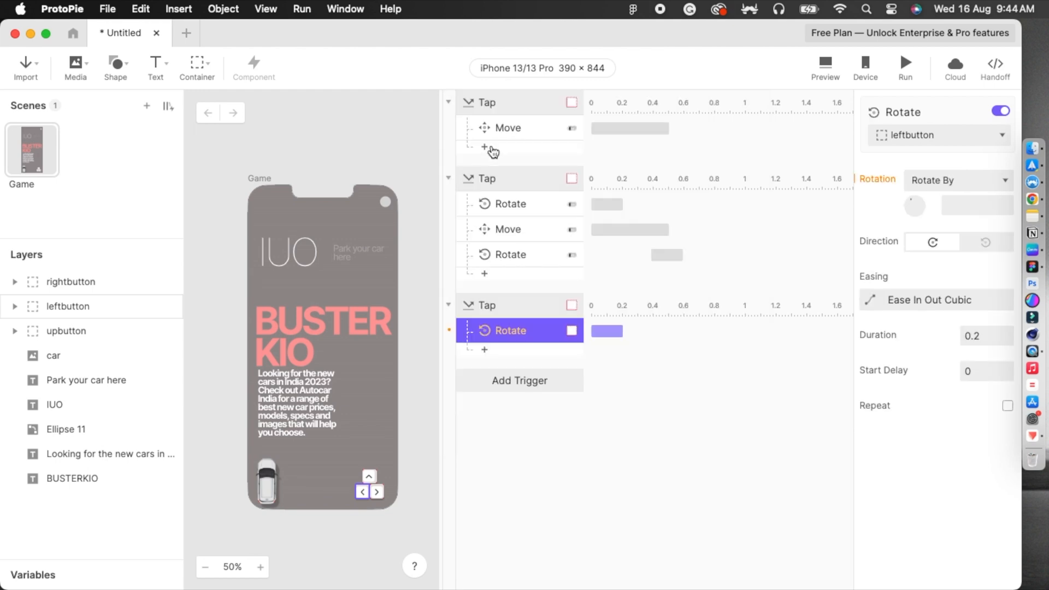
{"action": "left_click", "coordinate": [943, 135]}
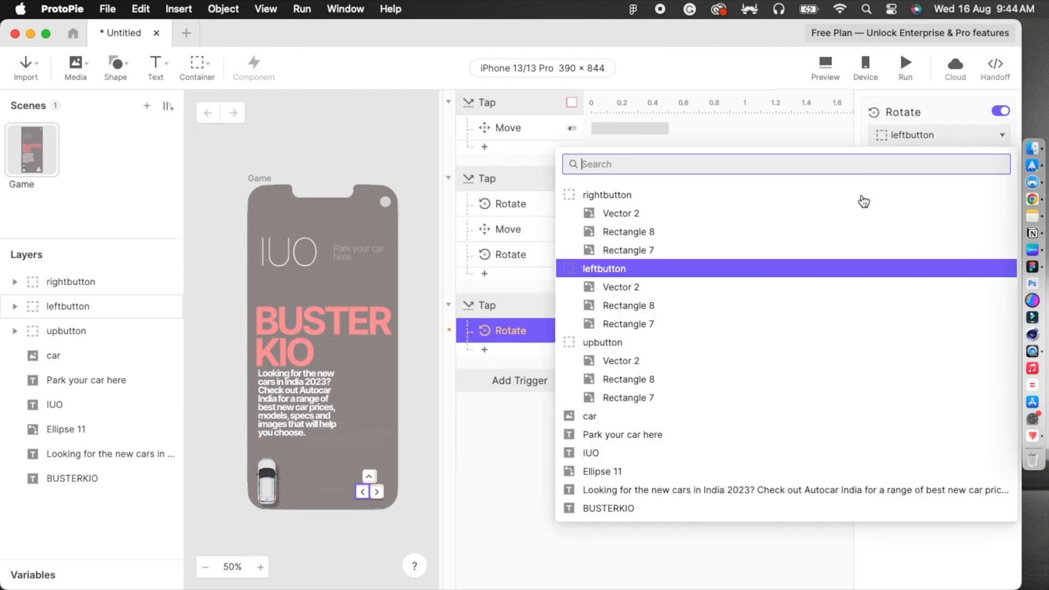
{"action": "left_click", "coordinate": [614, 420]}
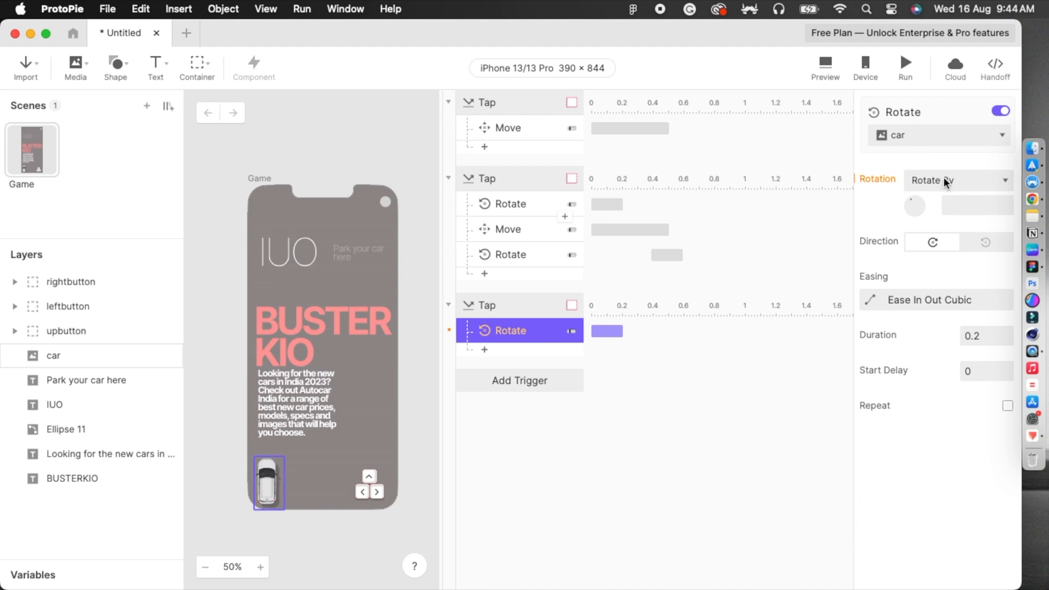
{"action": "left_click", "coordinate": [967, 204]}
{"action": "type", "text": "-30"}
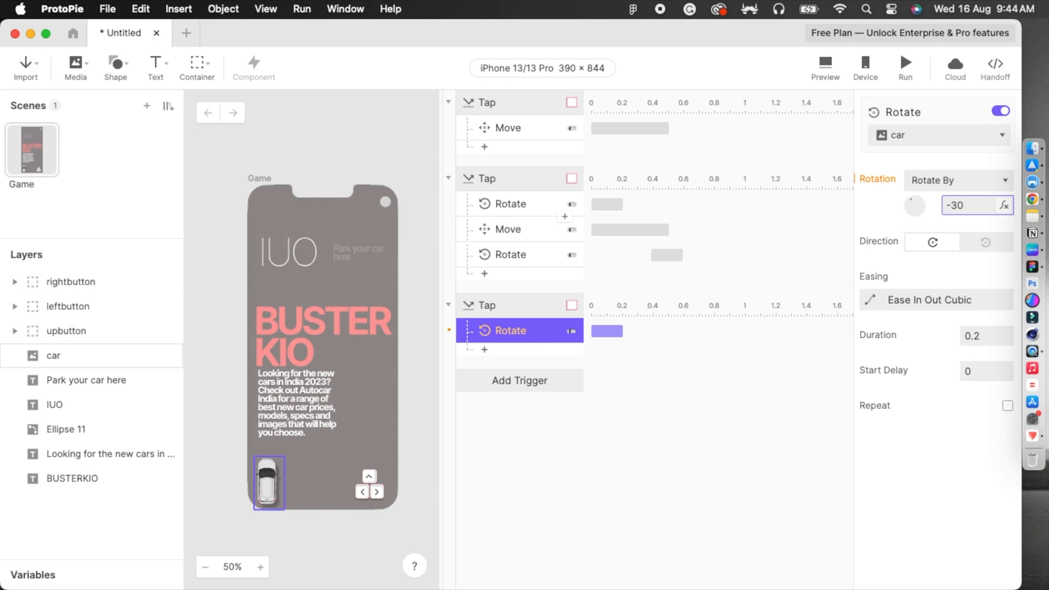
{"action": "key", "text": "Return"}
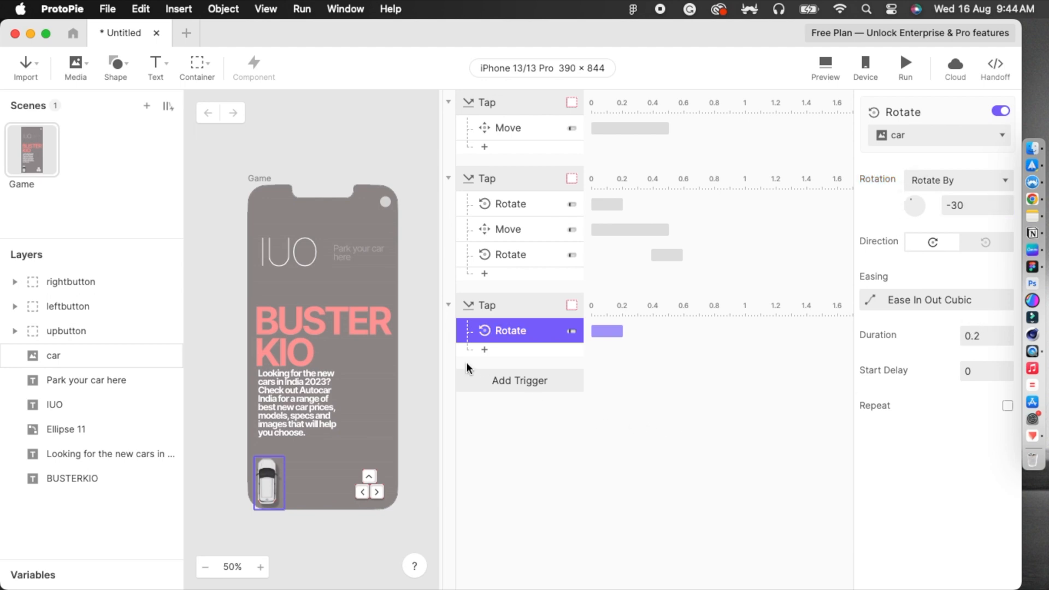
Add a Move response for car below Rotate in the leftbutton Tap, with a duration of 0.5
{"action": "left_click", "coordinate": [484, 349]}
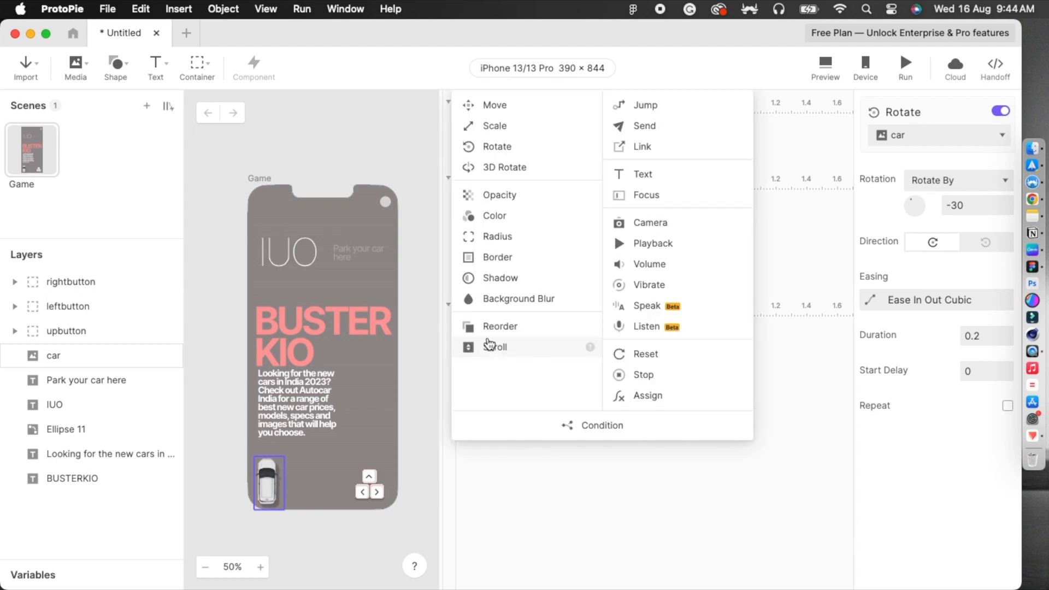
{"action": "left_click", "coordinate": [496, 103]}
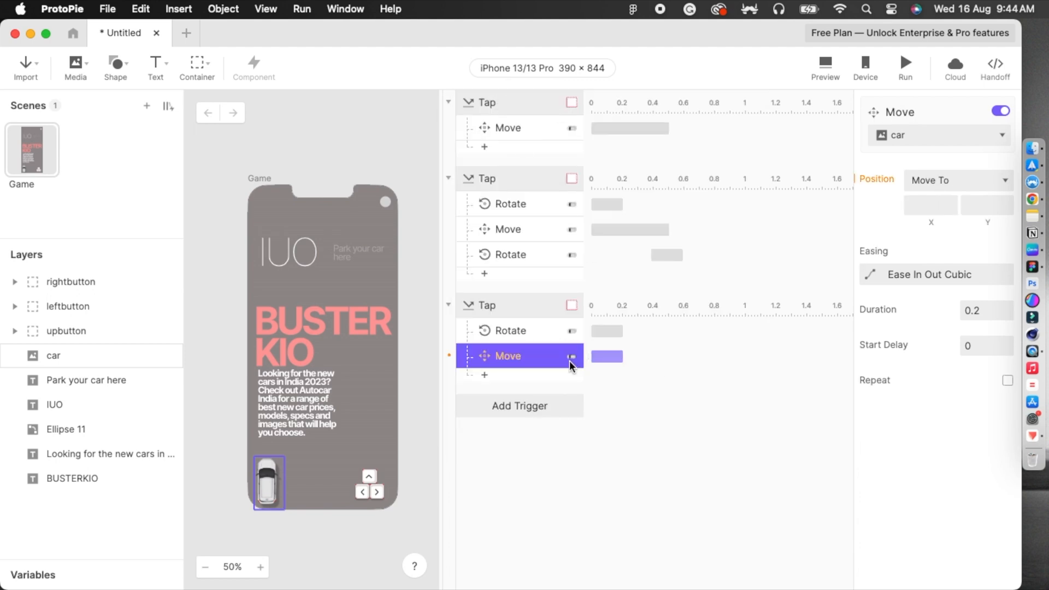
{"action": "left_click", "coordinate": [995, 307]}
{"action": "type", "text": ".5"}
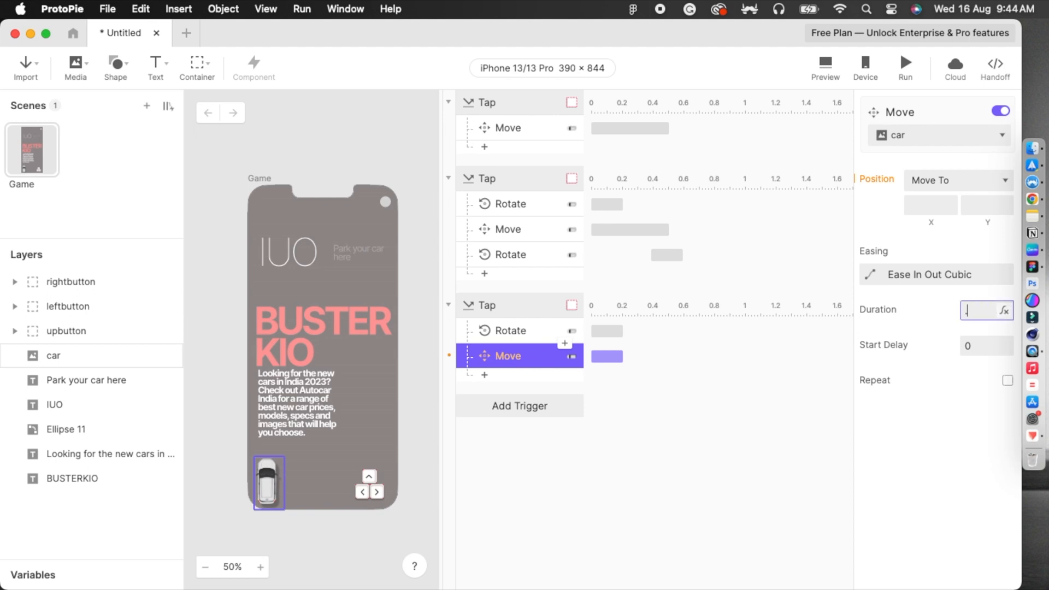
{"action": "key", "text": "Return"}
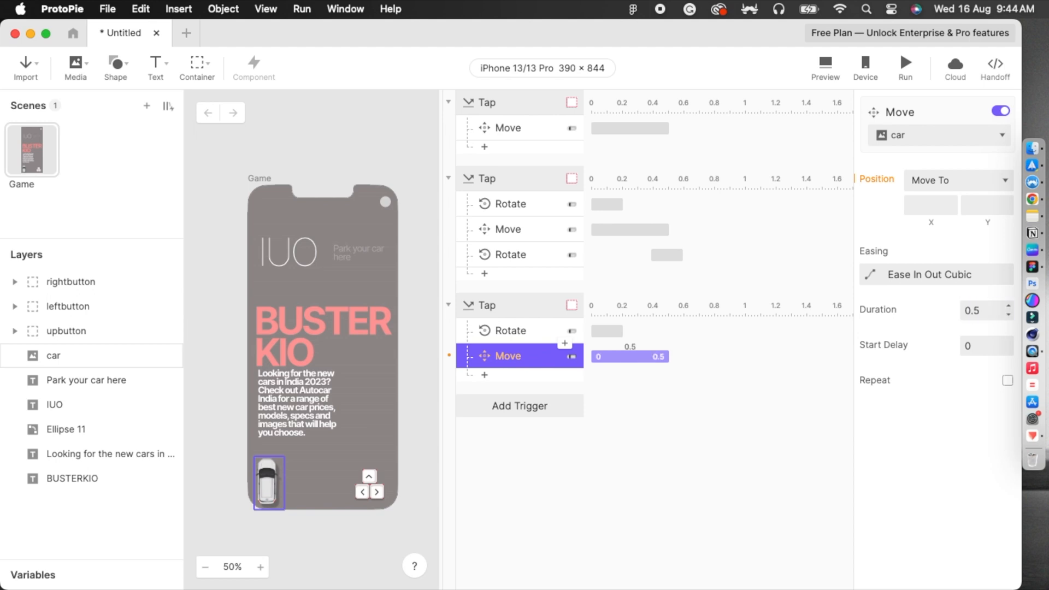
Switch the leftbutton Tap's Move response to Move By with X -60
{"action": "left_click", "coordinate": [951, 181]}
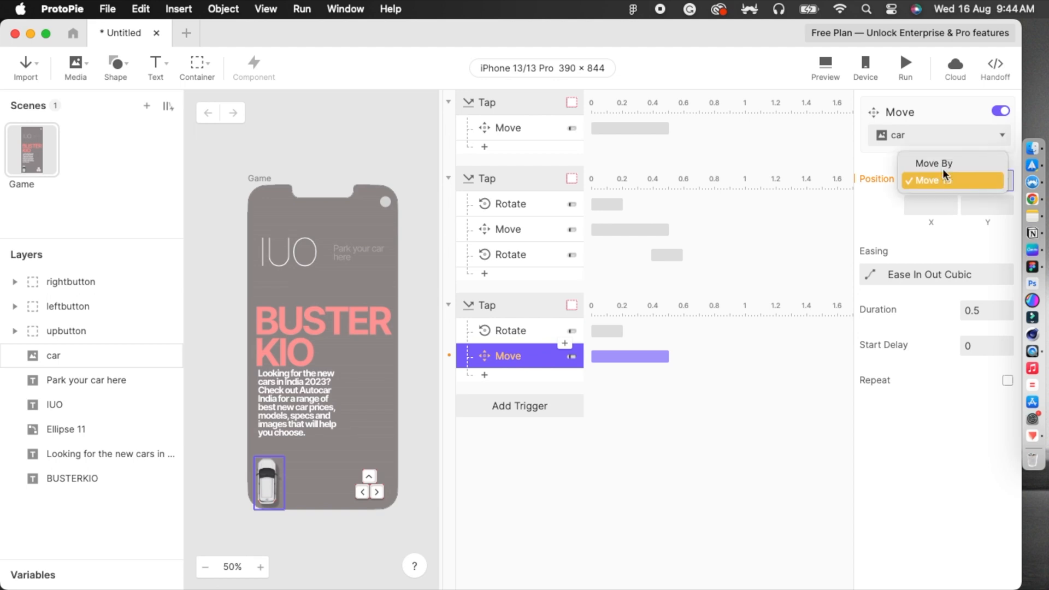
{"action": "left_click", "coordinate": [945, 168]}
{"action": "left_click", "coordinate": [937, 208]}
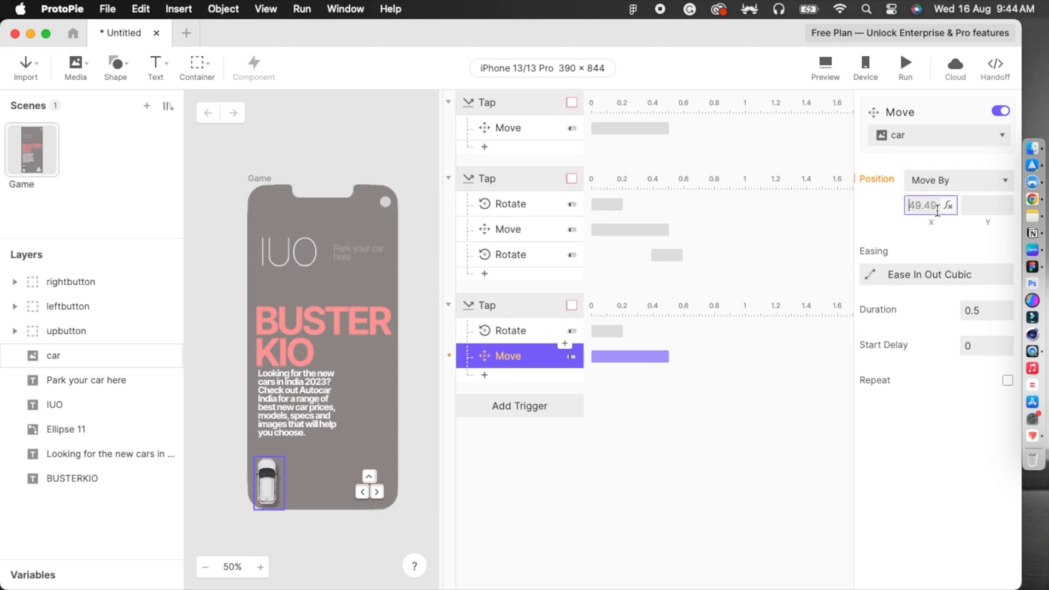
{"action": "type", "text": "-69"}
{"action": "key", "text": "BackSpace"}
{"action": "type", "text": "0"}
{"action": "key", "text": "Return"}
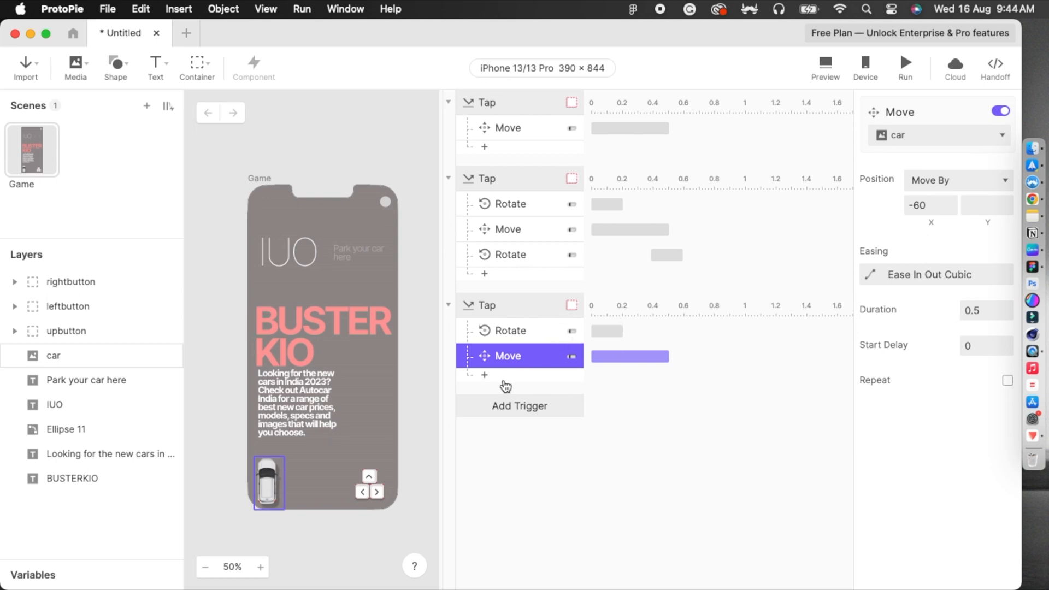
Add a second Rotate response for car to the leftbutton Tap, with a start delay of 0.38 and Rotate By 30
{"action": "left_click", "coordinate": [484, 377]}
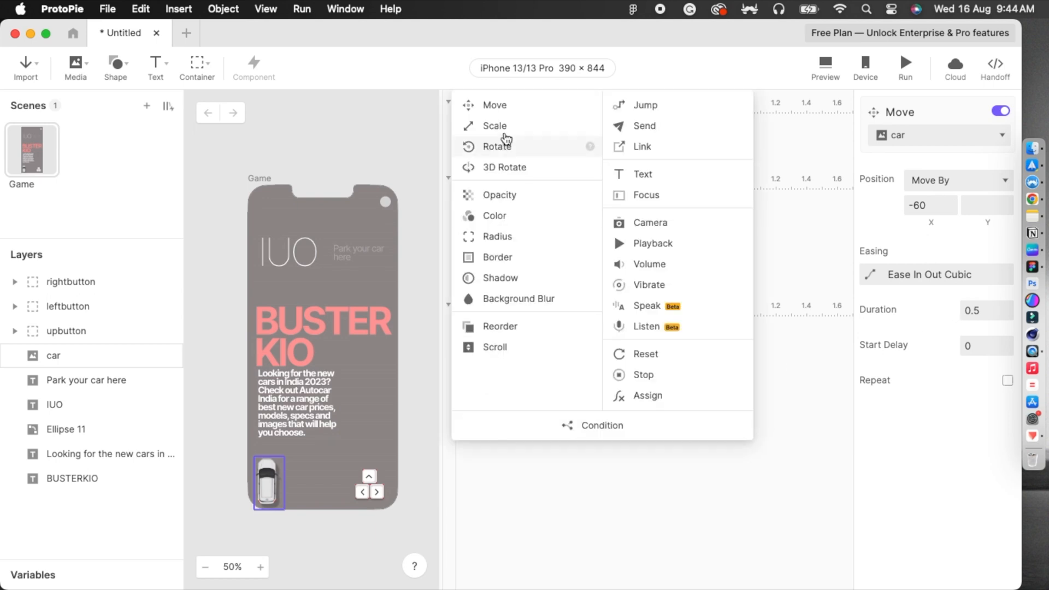
{"action": "left_click", "coordinate": [494, 147]}
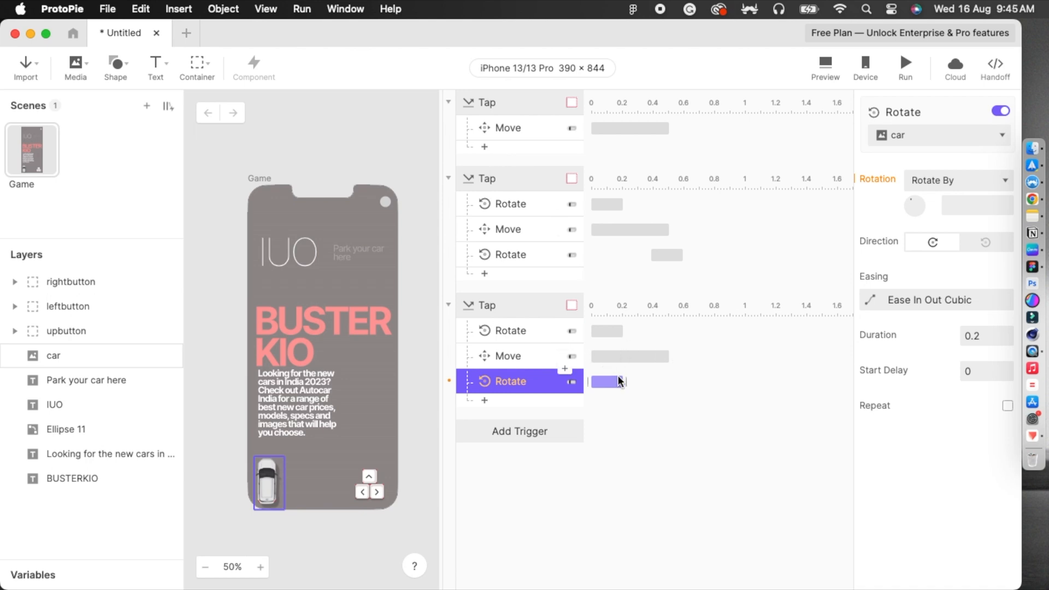
{"action": "left_click_drag", "start_coordinate": [619, 380], "coordinate": [655, 382]}
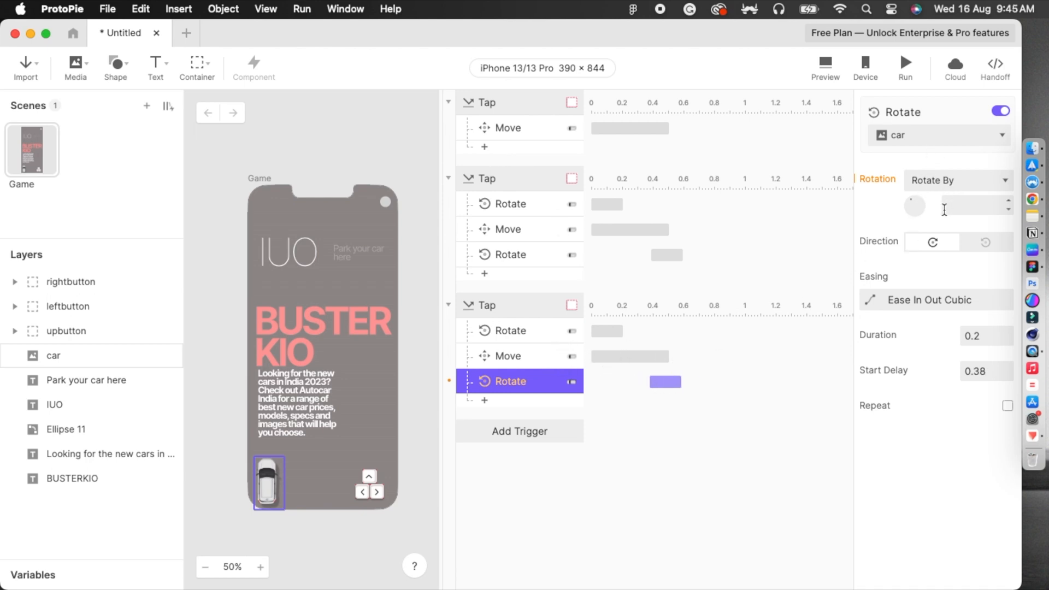
{"action": "left_click", "coordinate": [965, 210]}
{"action": "type", "text": "30"}
{"action": "key", "text": "Return"}
{"action": "left_click", "coordinate": [639, 475]}
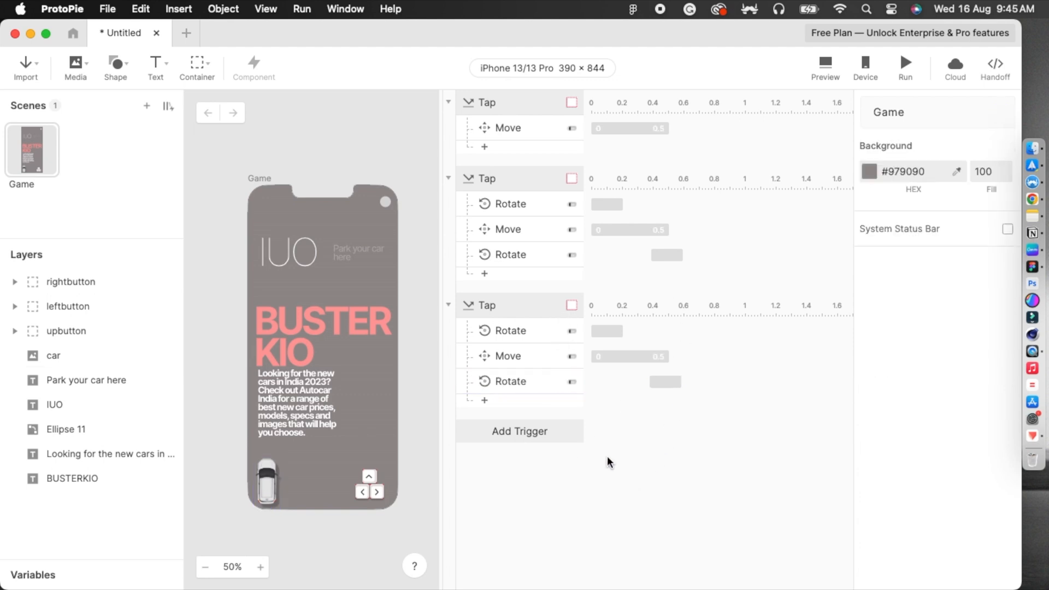
Test the car in the preview by steering it with the up, right and left buttons to the parking text, and close the preview
{"action": "left_click", "coordinate": [830, 62]}
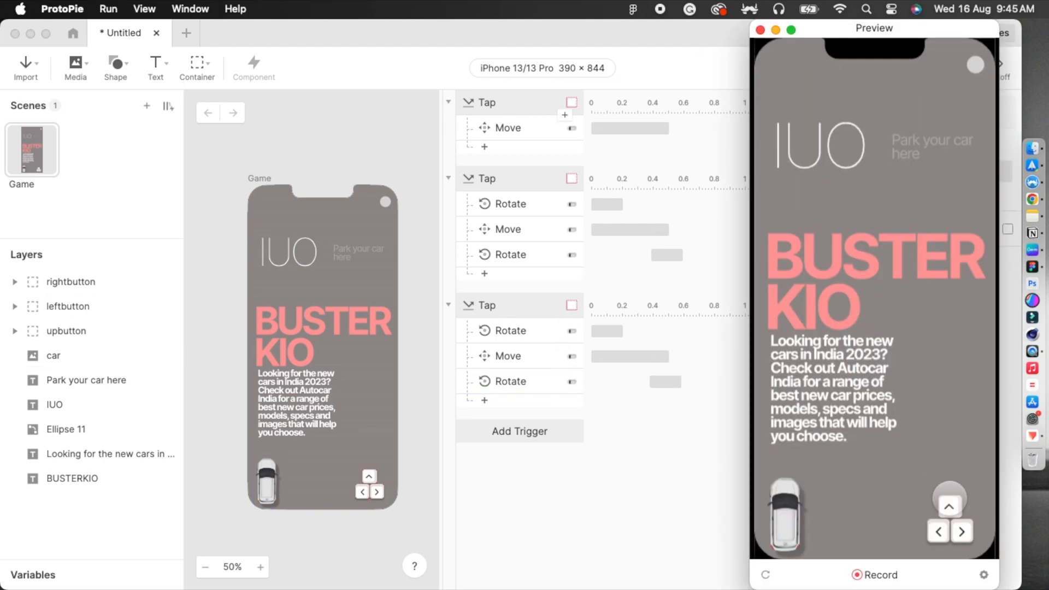
{"action": "left_click", "coordinate": [949, 507]}
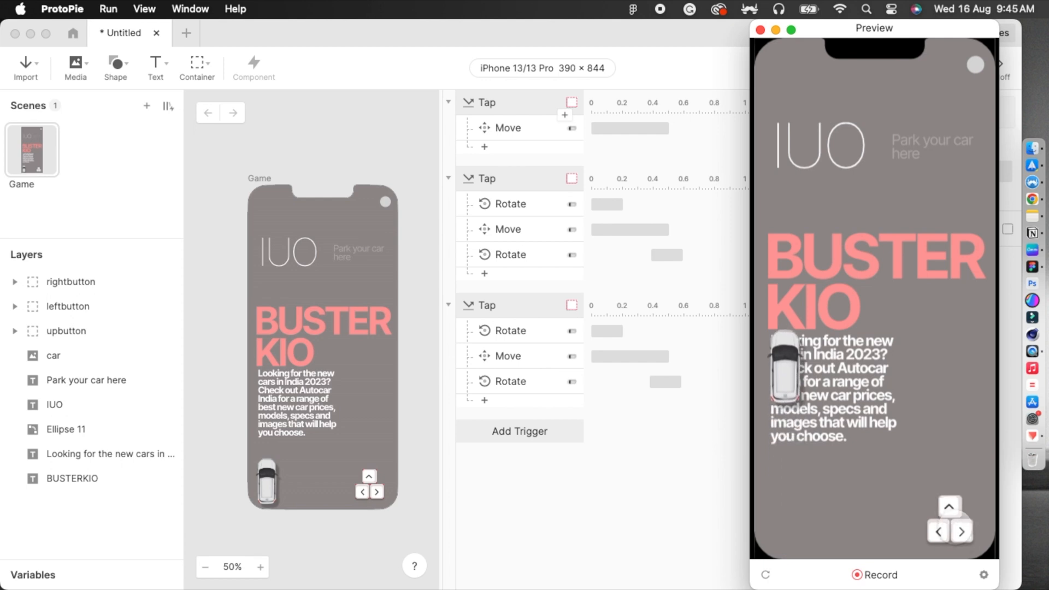
{"action": "left_click", "coordinate": [962, 532]}
{"action": "left_click", "coordinate": [962, 533]}
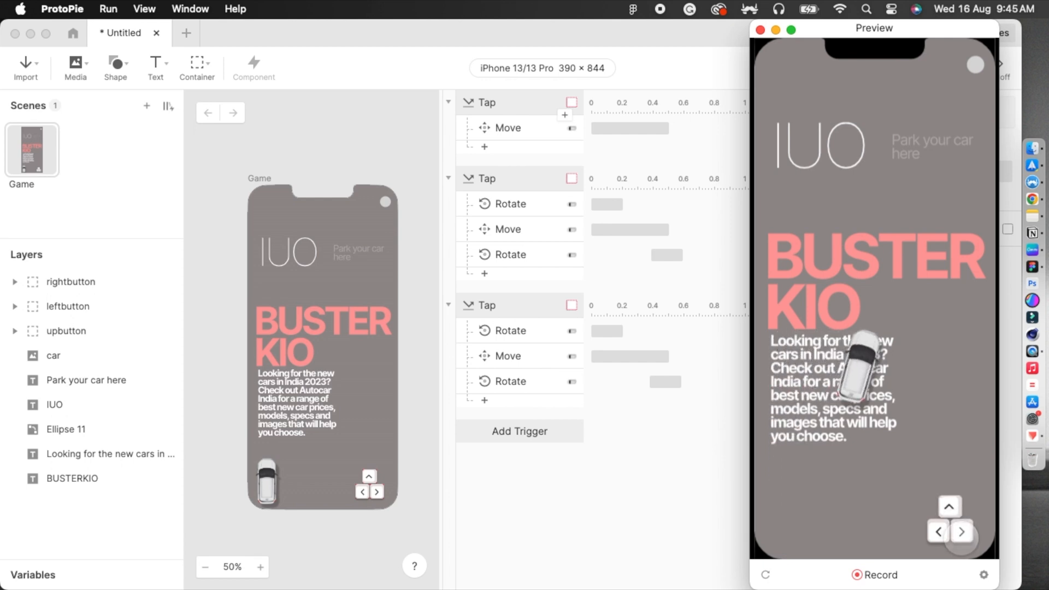
{"action": "left_click", "coordinate": [940, 533]}
{"action": "left_click", "coordinate": [939, 533]}
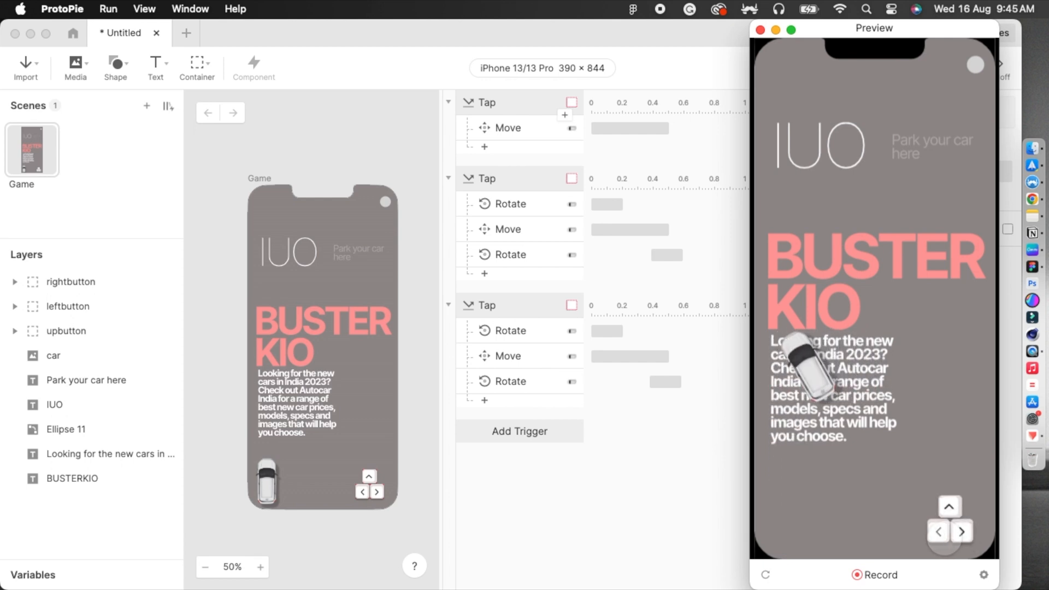
{"action": "left_click", "coordinate": [949, 507]}
{"action": "left_click", "coordinate": [962, 532]}
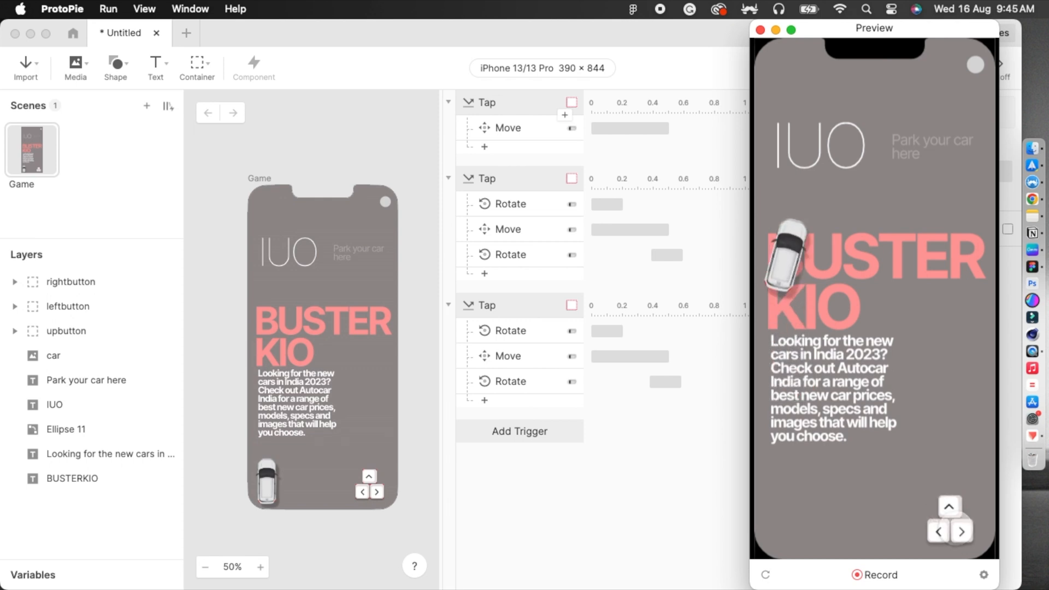
{"action": "left_click", "coordinate": [956, 529]}
{"action": "left_click", "coordinate": [935, 530]}
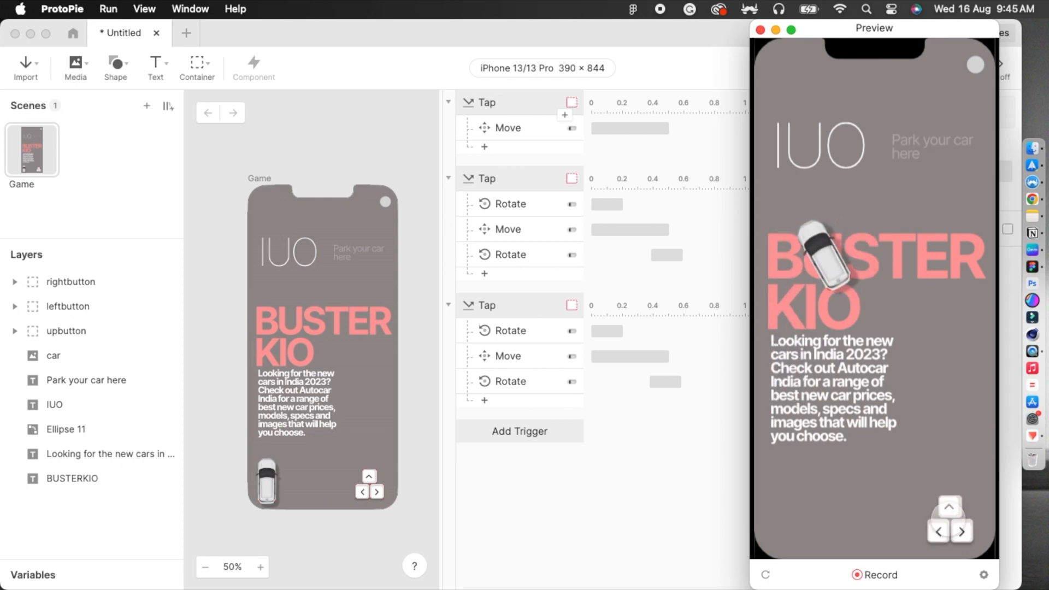
{"action": "left_click", "coordinate": [950, 515]}
{"action": "left_click", "coordinate": [961, 532]}
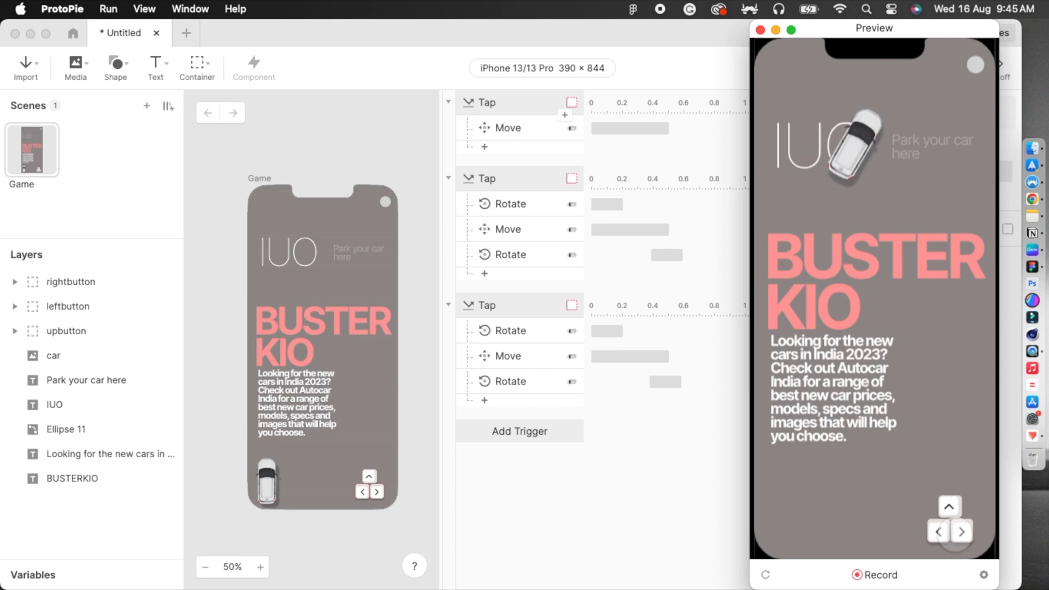
{"action": "left_click", "coordinate": [962, 532]}
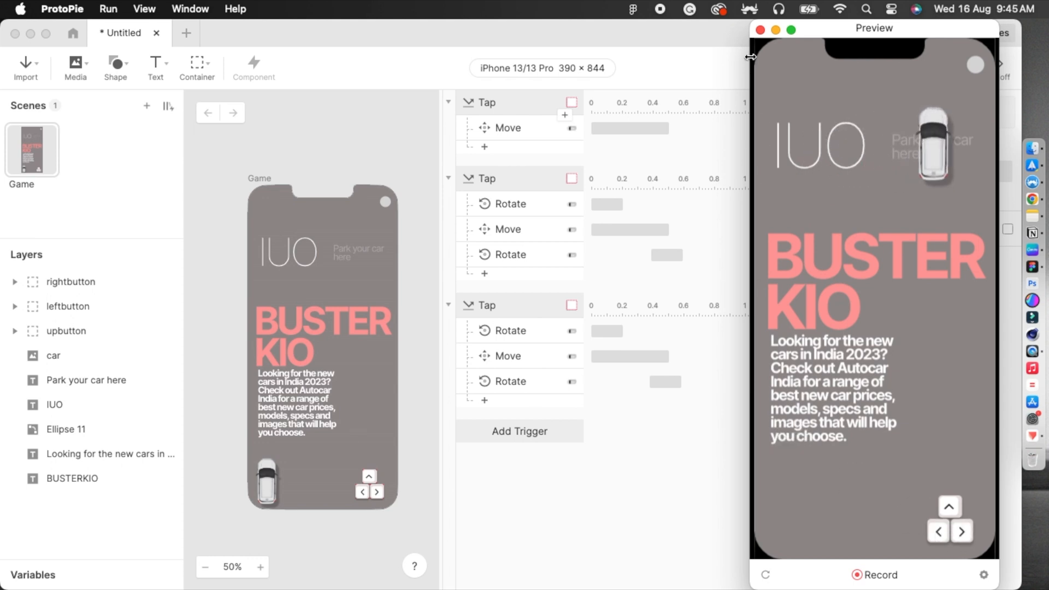
{"action": "left_click", "coordinate": [759, 29]}
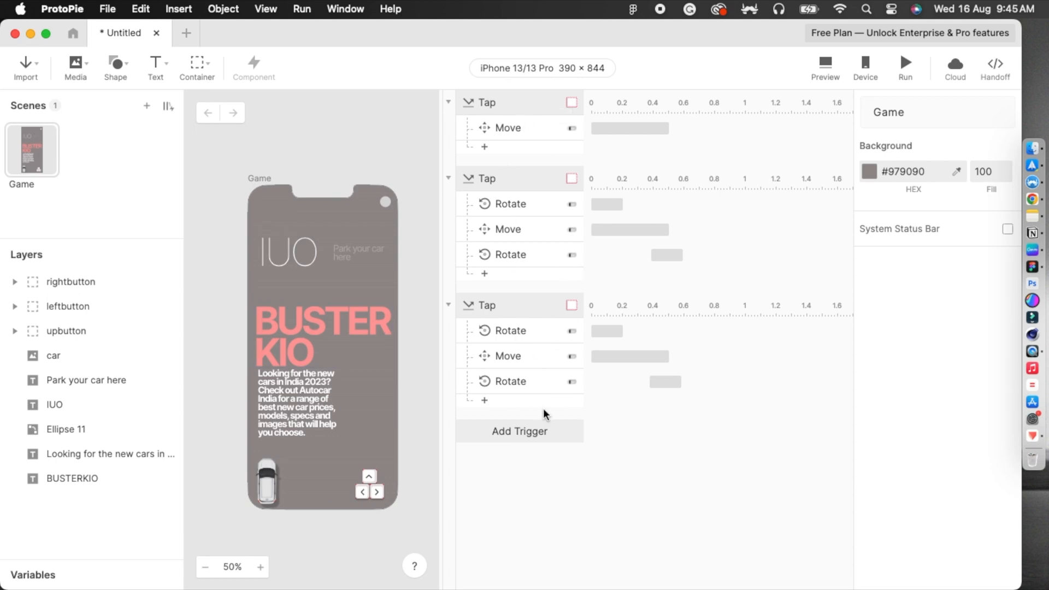
View the device connection QR code for running the prototype in ProtoPie Player, and dismiss it
{"action": "left_click", "coordinate": [865, 64]}
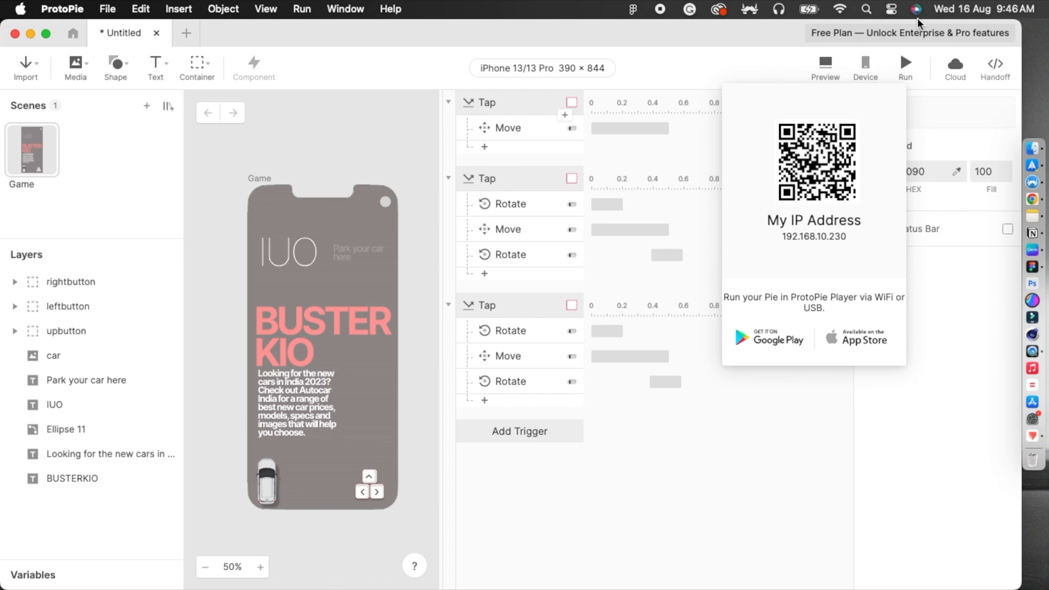
{"action": "left_click_drag", "start_coordinate": [643, 22], "coordinate": [648, 22]}
{"action": "left_click", "coordinate": [612, 540]}
Start the handoff and save the prototype to the Personal Space in ProtoPie Cloud with the file name Game
{"action": "left_click", "coordinate": [999, 69]}
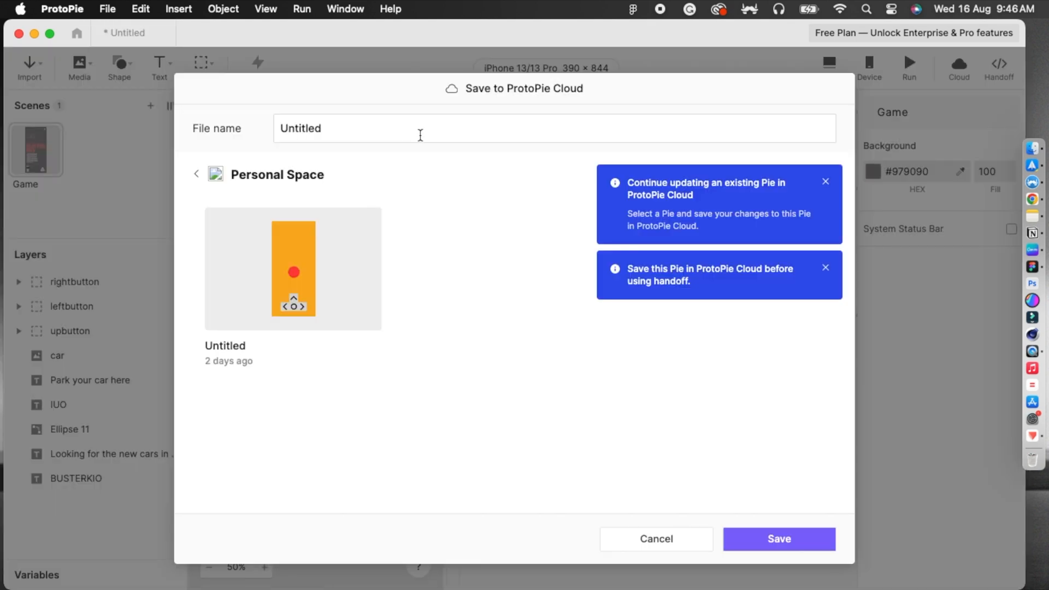
{"action": "left_click", "coordinate": [401, 129]}
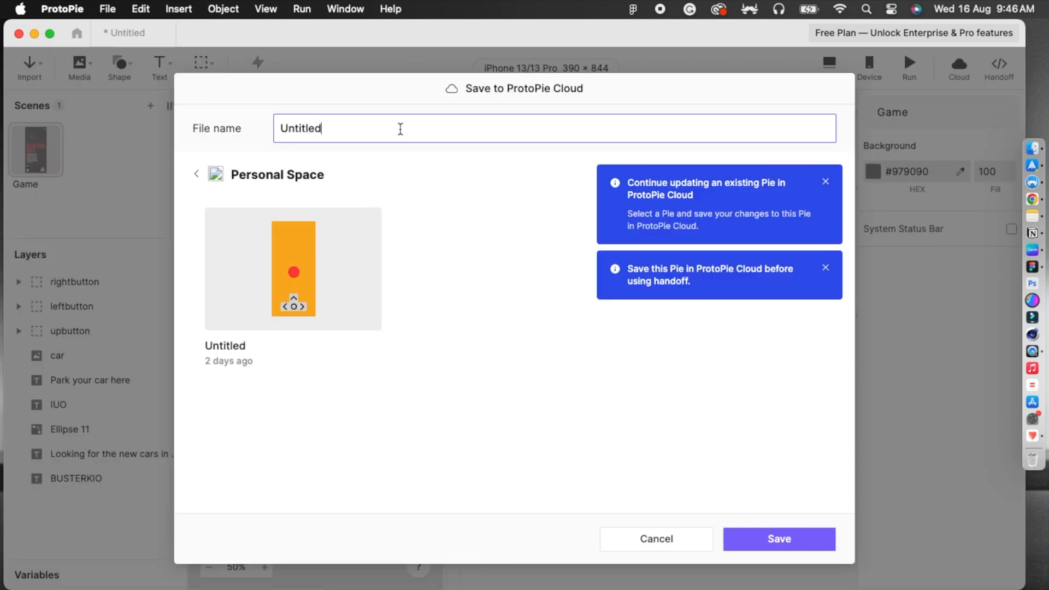
{"action": "key", "text": "super+a"}
{"action": "type", "text": "Game"}
{"action": "left_click", "coordinate": [776, 541]}
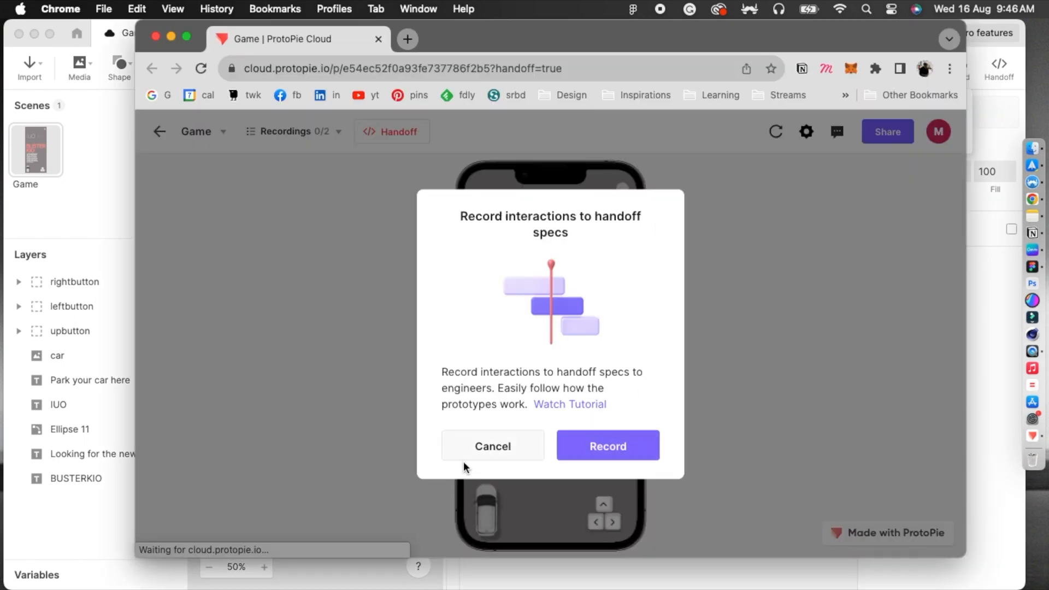
Record a handoff interaction in ProtoPie Cloud, steering the car with the arrow buttons up to the "Park your car here" text
{"action": "left_click", "coordinate": [591, 445]}
{"action": "left_click", "coordinate": [604, 503]}
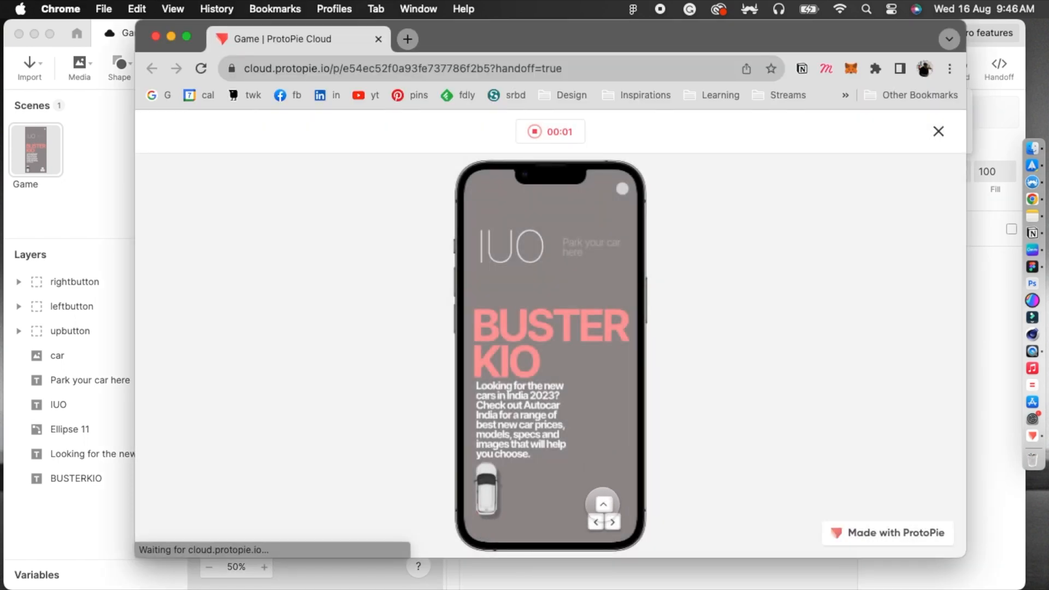
{"action": "left_click", "coordinate": [603, 504]}
{"action": "left_click", "coordinate": [613, 522]}
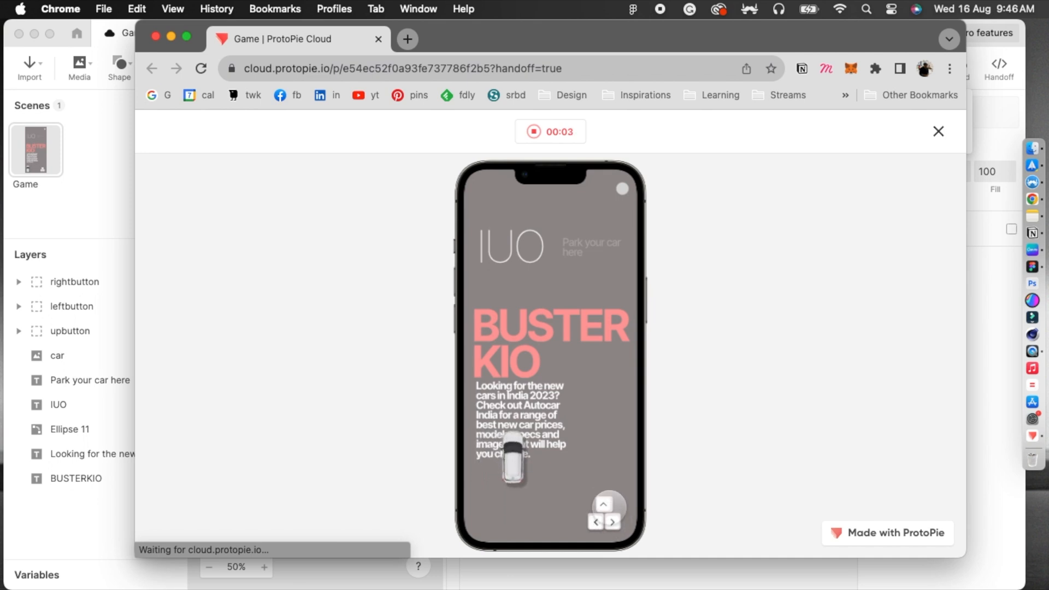
{"action": "left_click", "coordinate": [603, 503]}
{"action": "left_click", "coordinate": [603, 503]}
{"action": "left_click", "coordinate": [614, 523]}
{"action": "left_click", "coordinate": [613, 523]}
{"action": "left_click", "coordinate": [613, 523]}
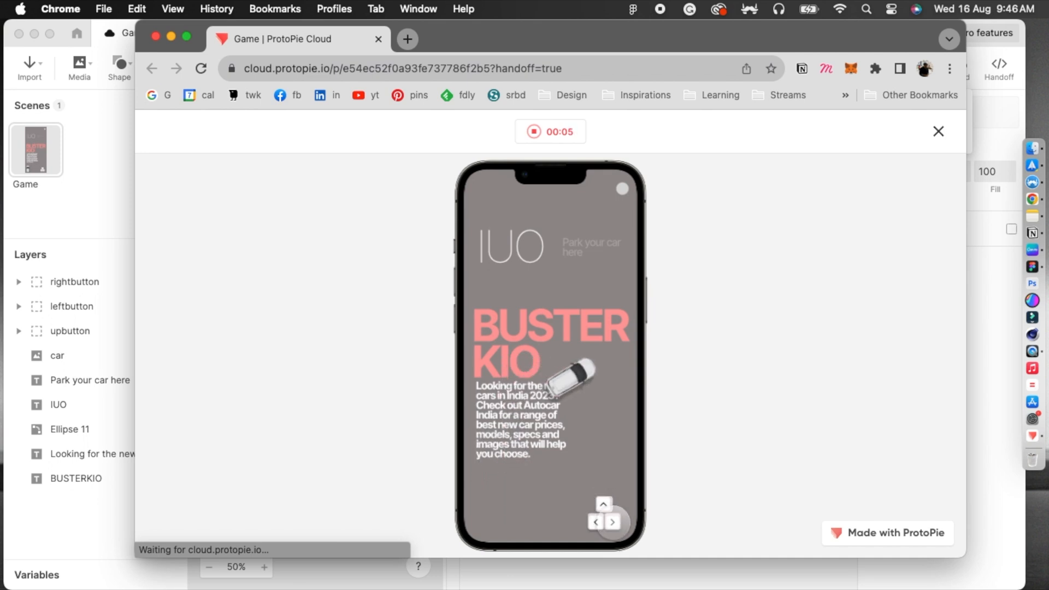
{"action": "left_click", "coordinate": [613, 523]}
{"action": "left_click", "coordinate": [587, 521]}
{"action": "left_click", "coordinate": [595, 522]}
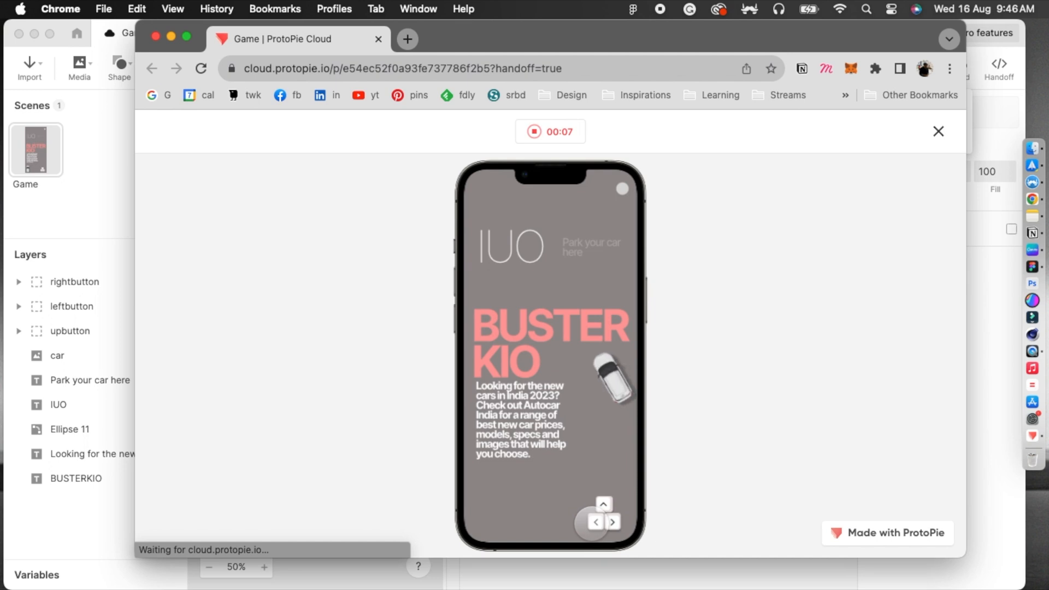
{"action": "left_click", "coordinate": [595, 522]}
{"action": "left_click", "coordinate": [603, 503]}
{"action": "left_click", "coordinate": [603, 503]}
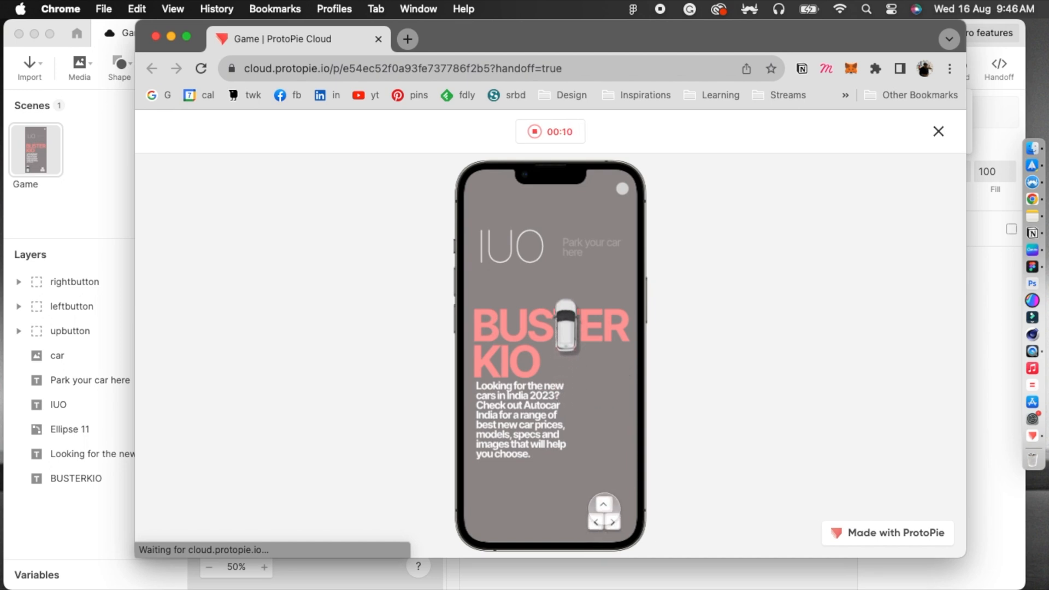
{"action": "left_click", "coordinate": [613, 522]}
{"action": "left_click", "coordinate": [603, 503]}
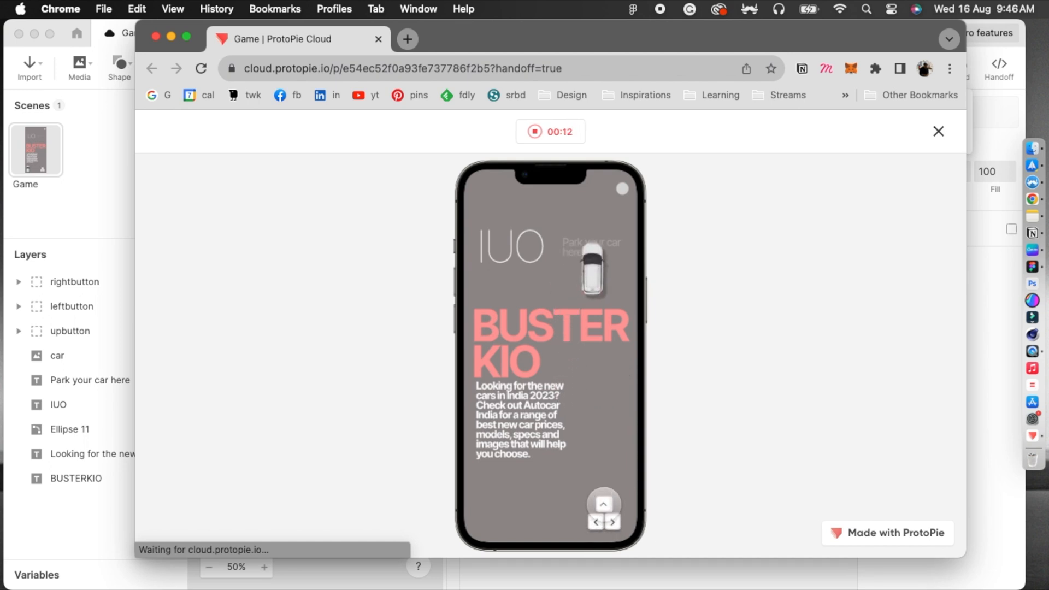
Stop the interaction recording and copy the link to the new recording
{"action": "left_click", "coordinate": [535, 131]}
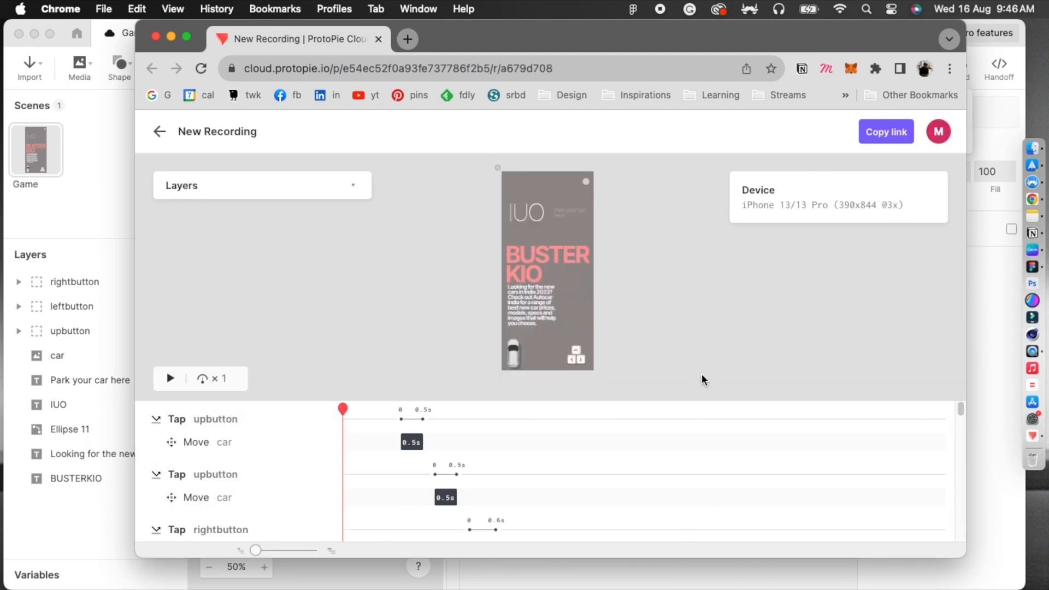
{"action": "left_click", "coordinate": [873, 138]}
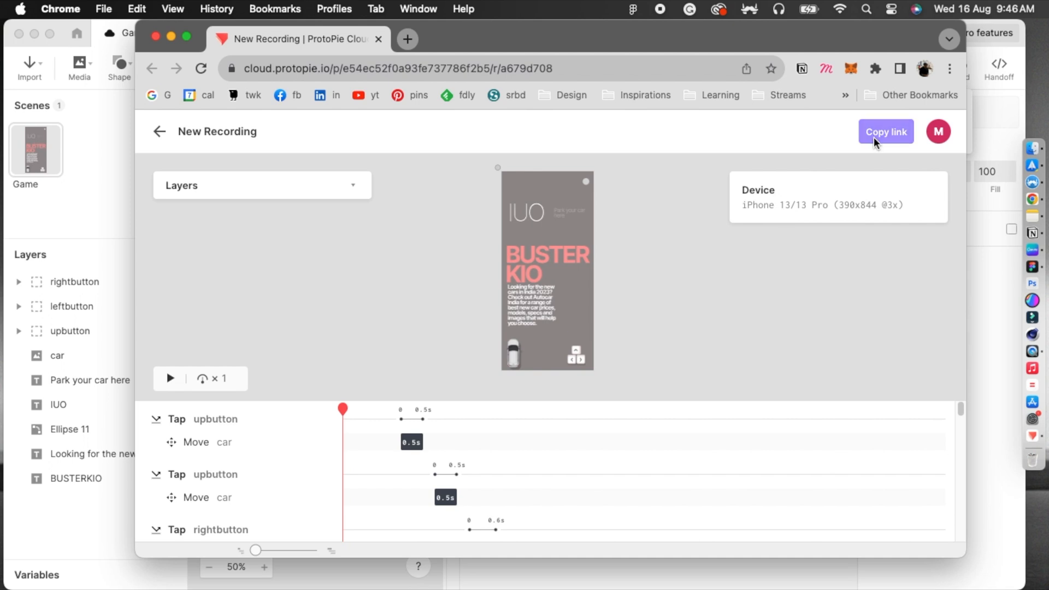